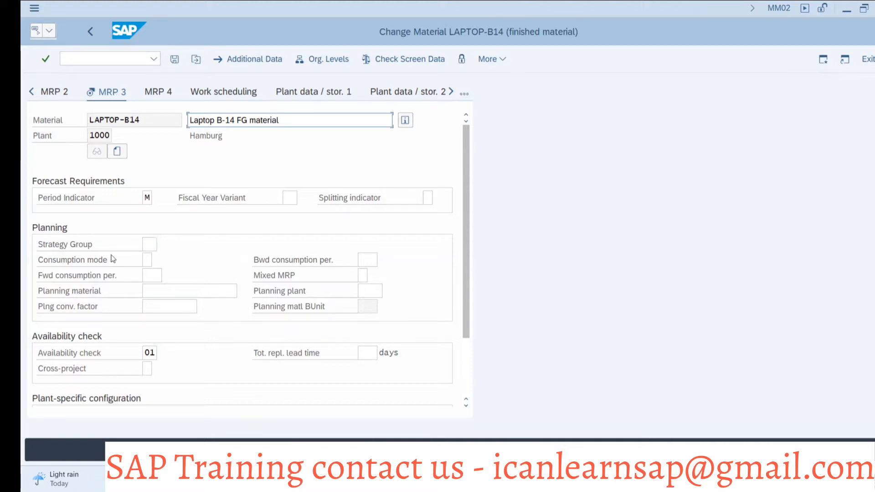
- Assign strategy group 10 (make-to-stock production) to LAPTOP-B14 in its MRP 3 data and dismiss the save prompt
click(150, 240)
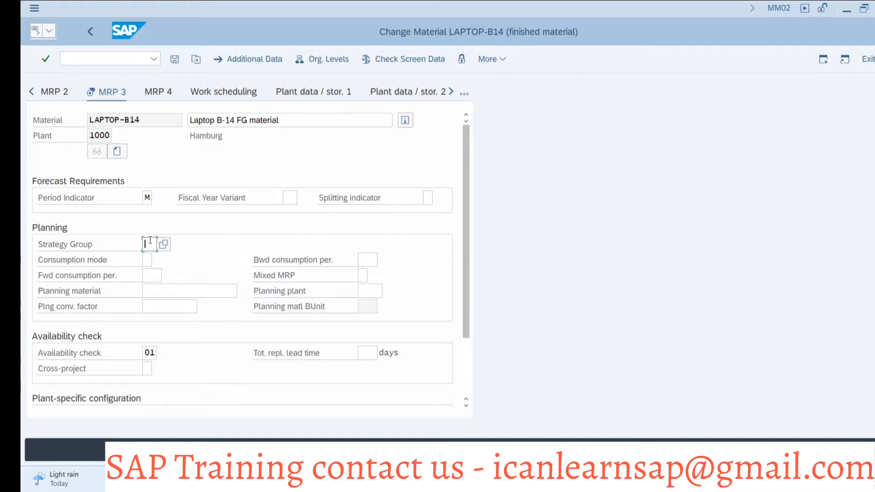
text(10)
key(Return)
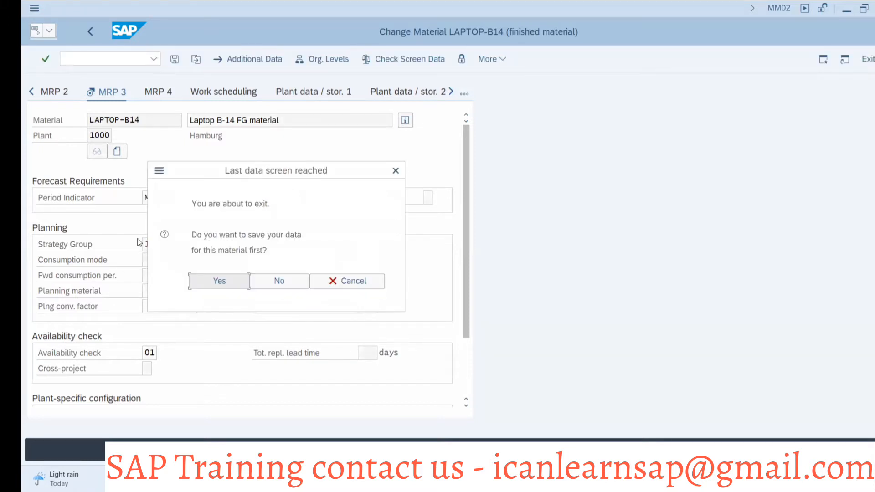
click(396, 171)
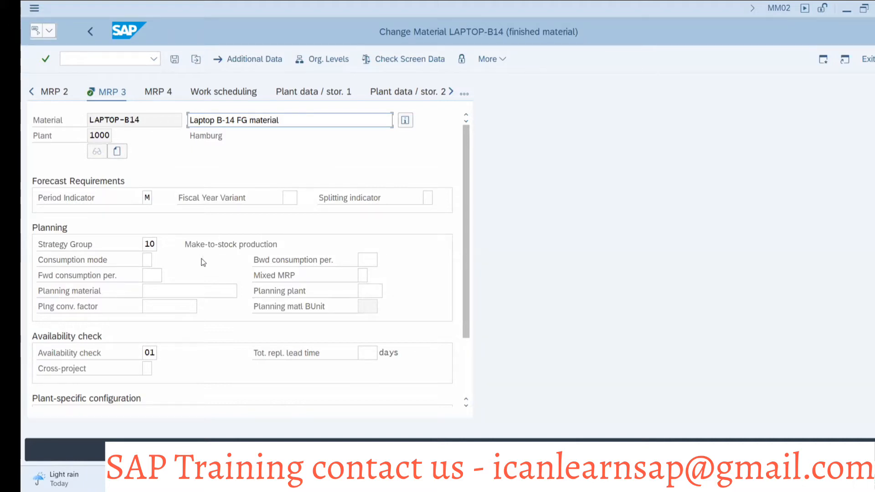
- Set consumption mode 2 with backward and forward consumption periods of 999, and save the material
click(146, 261)
click(159, 261)
double_click(156, 273)
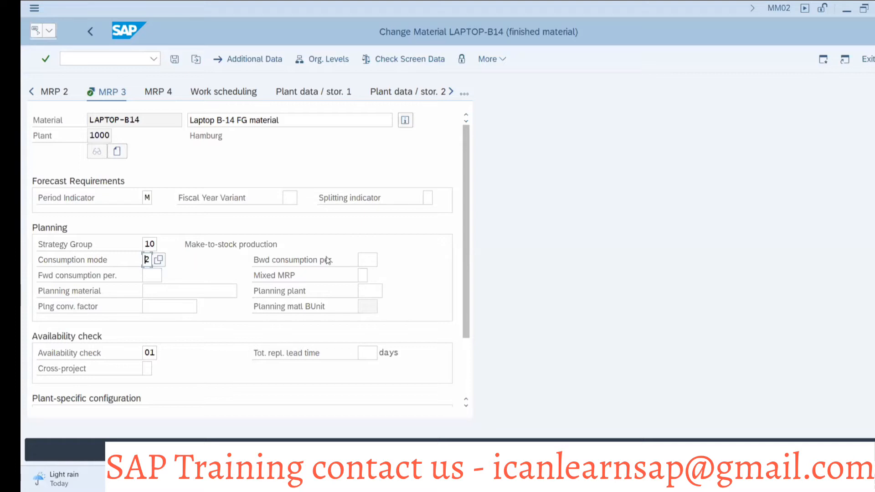
click(371, 261)
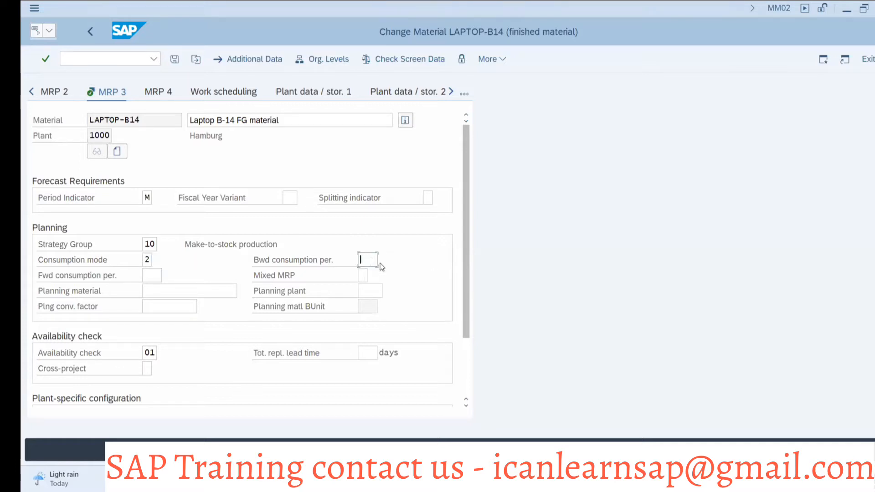
text(999)
click(153, 274)
text(999)
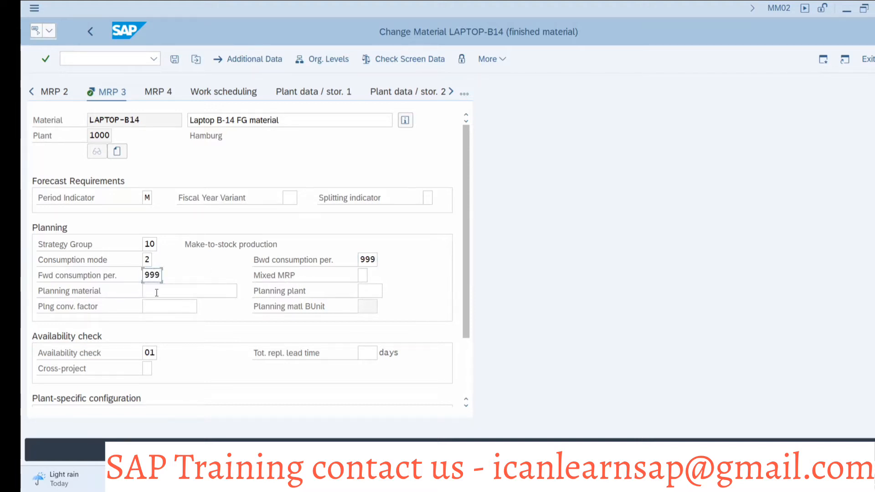
scroll(202, 355, down, 3)
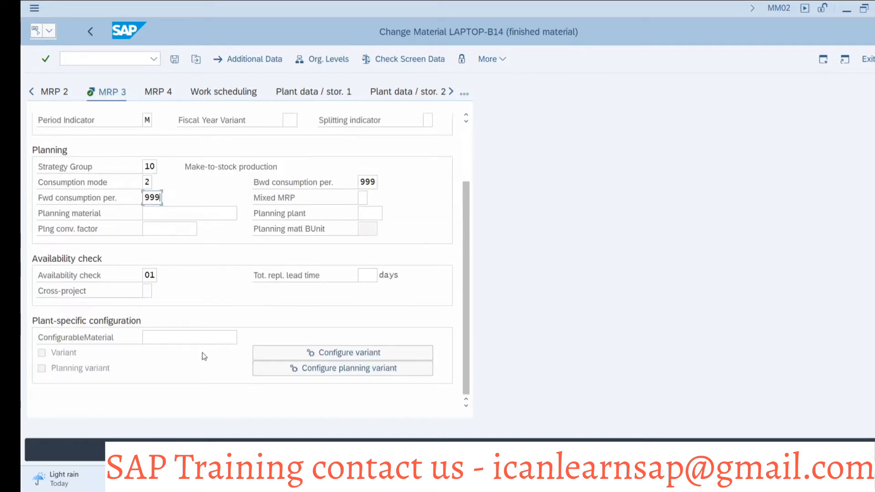
scroll(204, 356, up, 2)
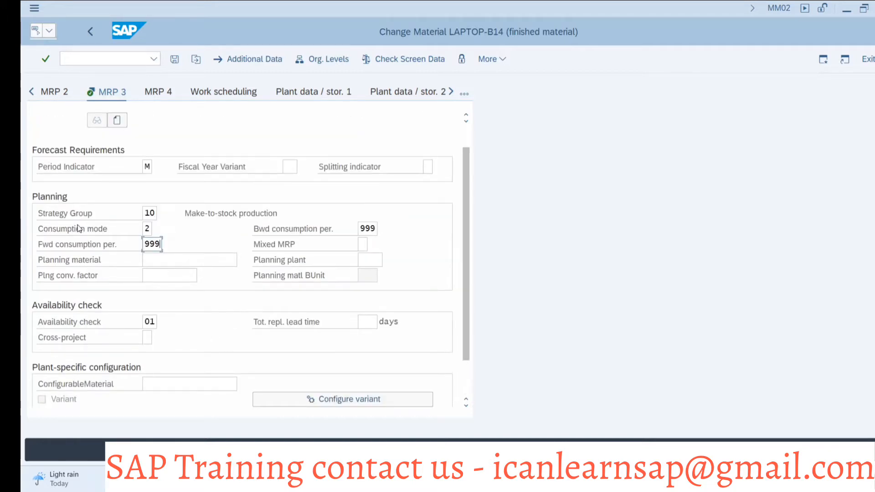
click(177, 62)
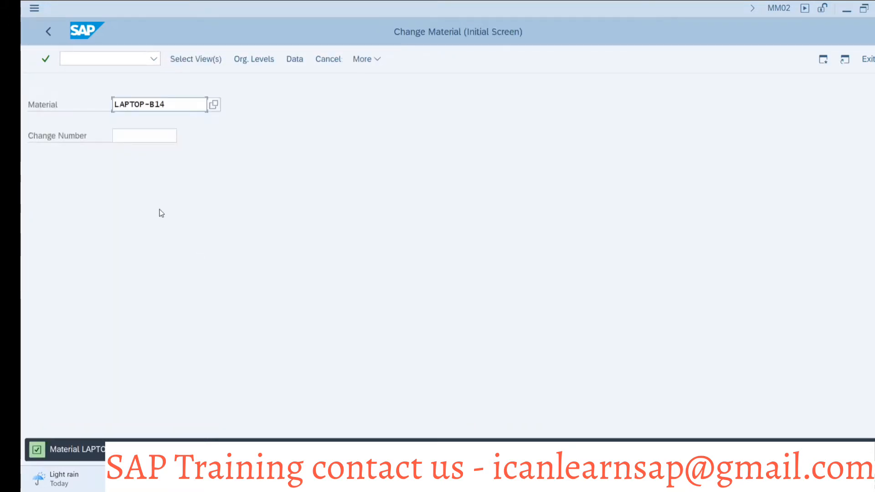
- Display the stock/requirements list (MD04) for LAPTOP-B14 in plant 1000 in a new session
drag(166, 104, 108, 106)
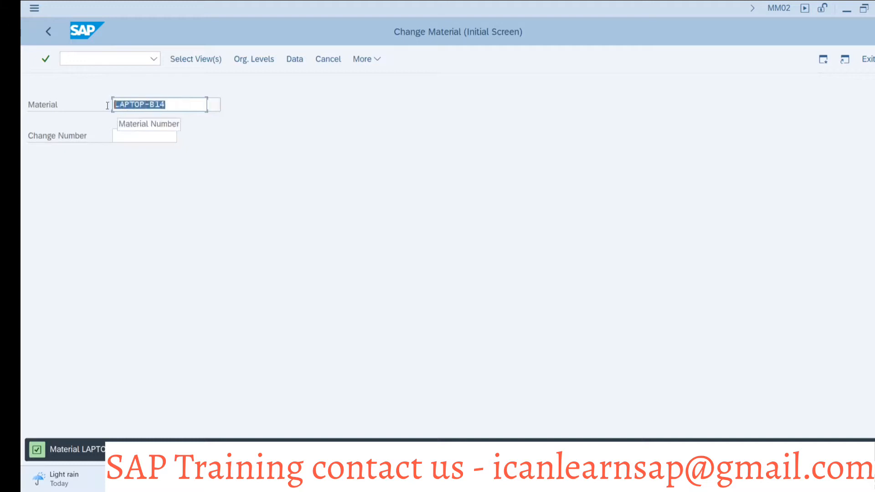
click(326, 176)
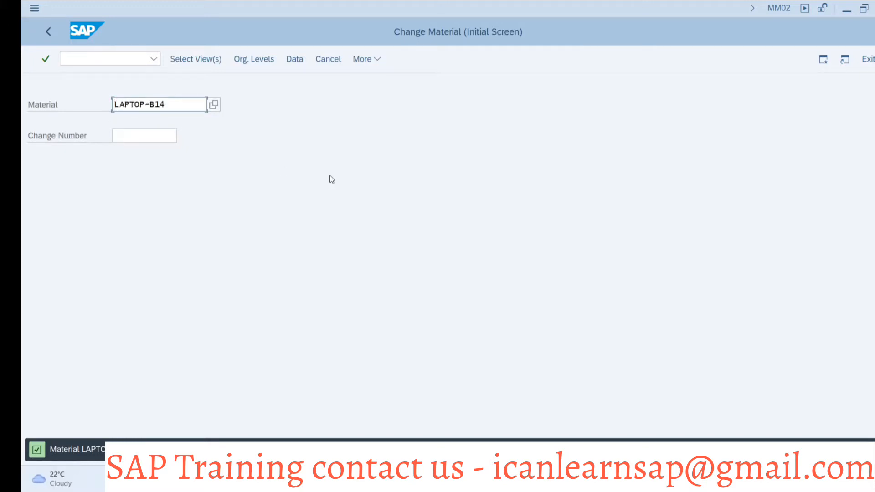
click(819, 57)
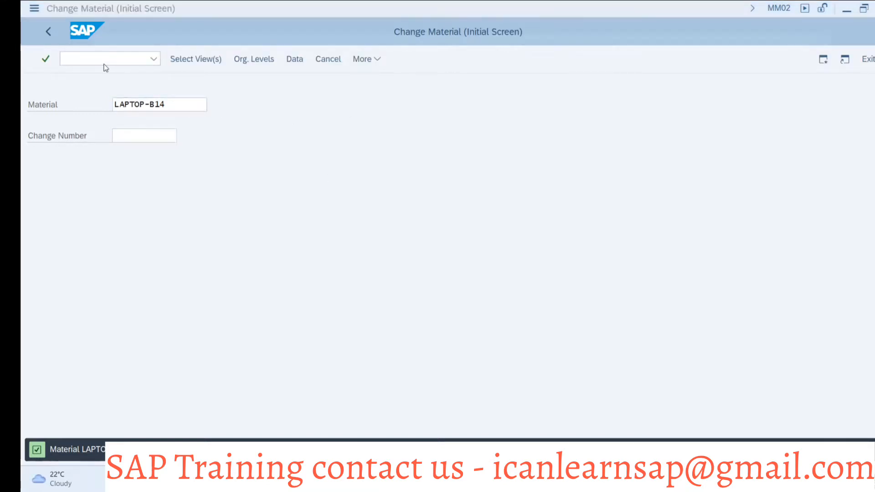
text(md04)
key(Return)
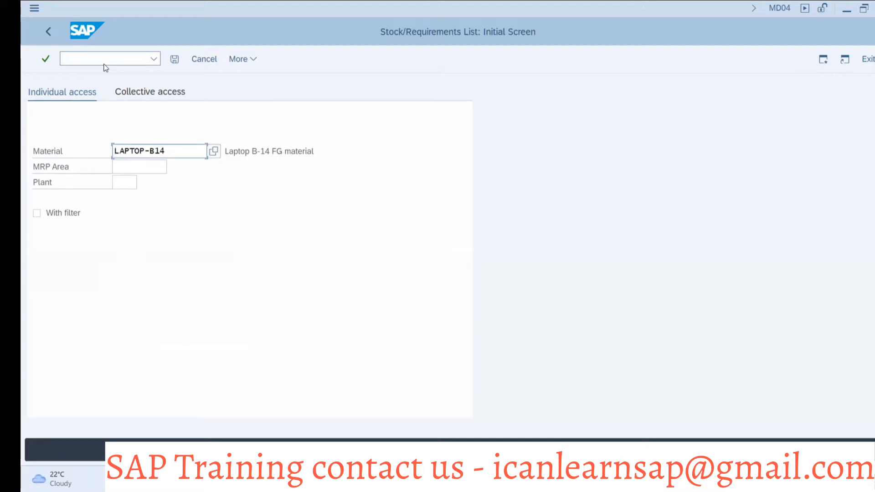
click(118, 184)
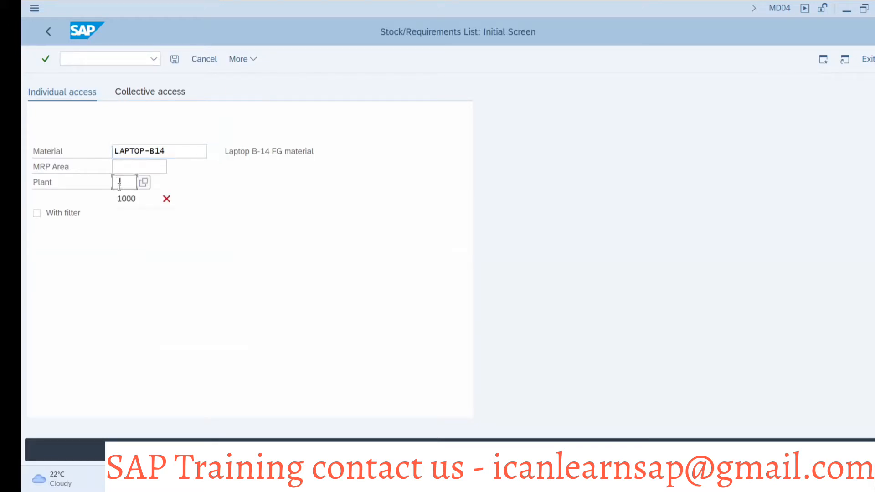
click(124, 197)
key(Return)
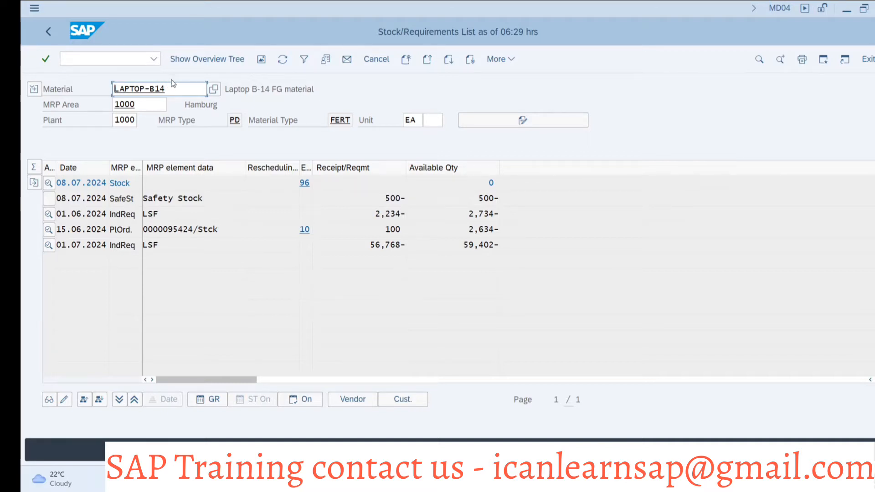
- Open the planned independent requirements planning table (MD61) for LAPTOP-B14 in plant 1000 in a new session
drag(177, 87, 112, 86)
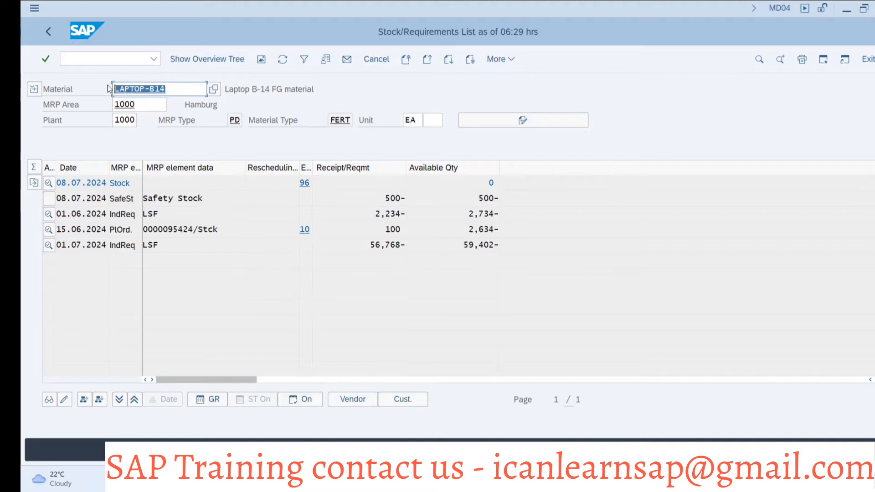
click(417, 74)
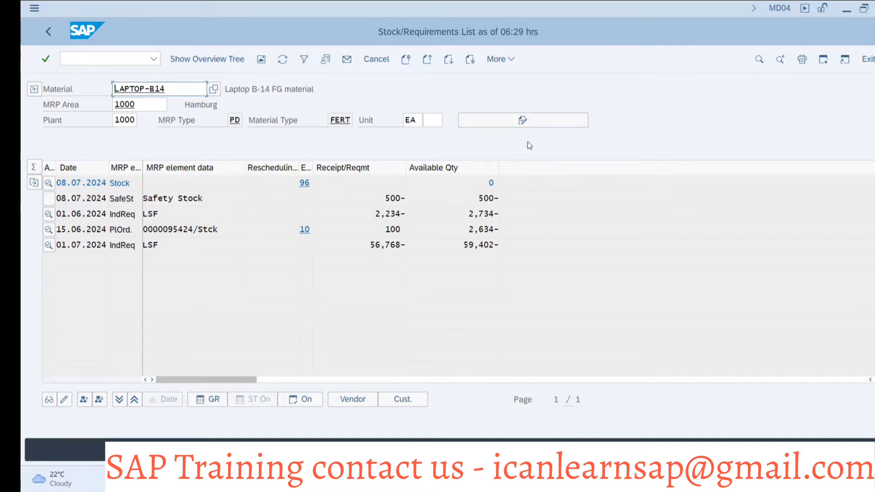
click(828, 59)
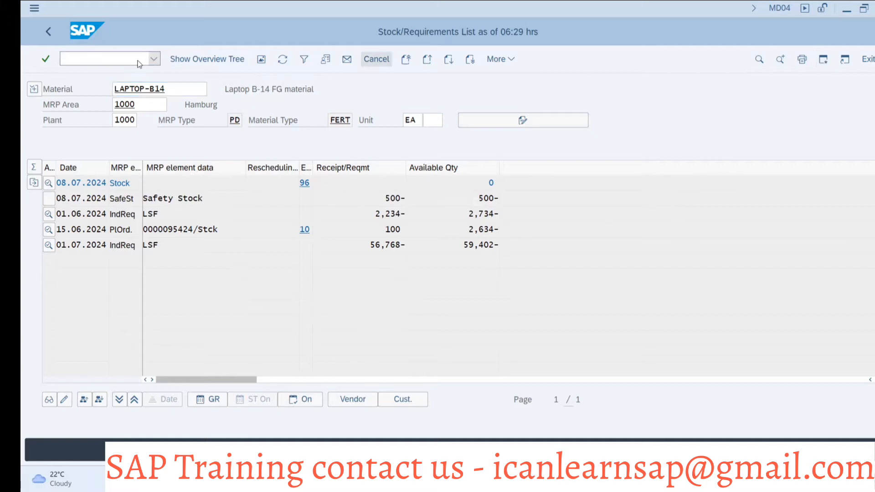
text(md61)
key(Return)
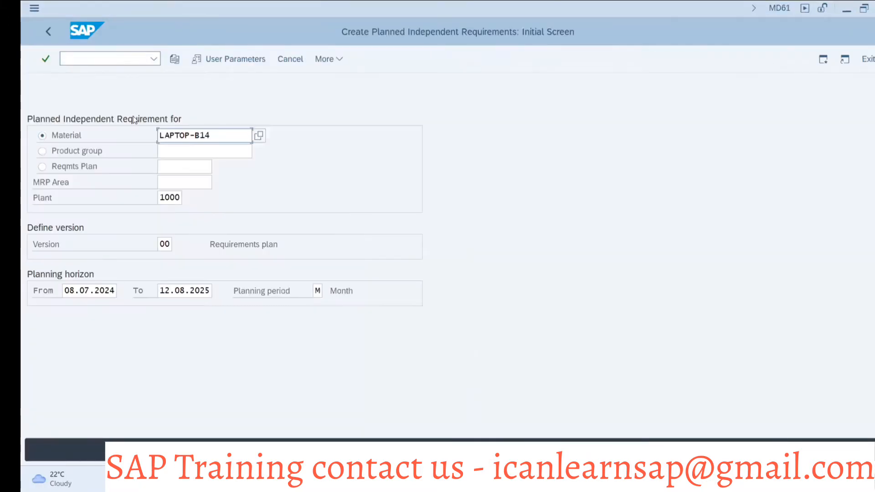
key(Return)
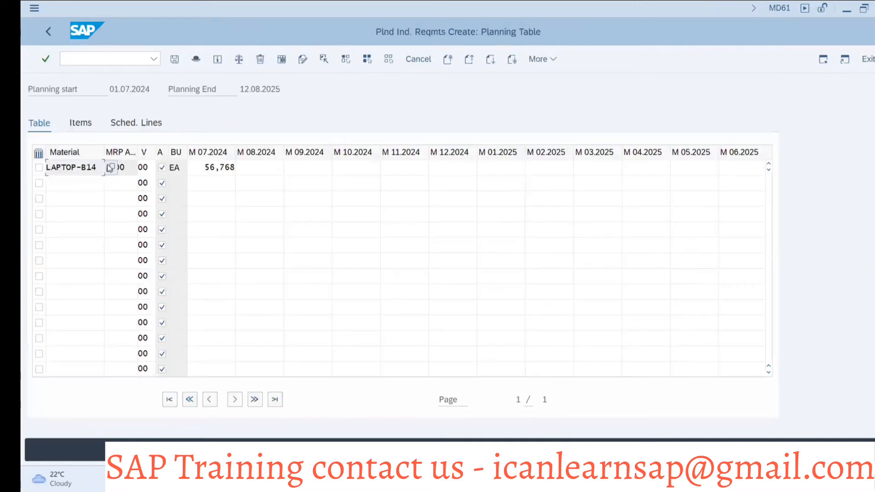
- Clear the planned quantity of LAPTOP-B14 for month 07.2024 and save the requirements
click(204, 168)
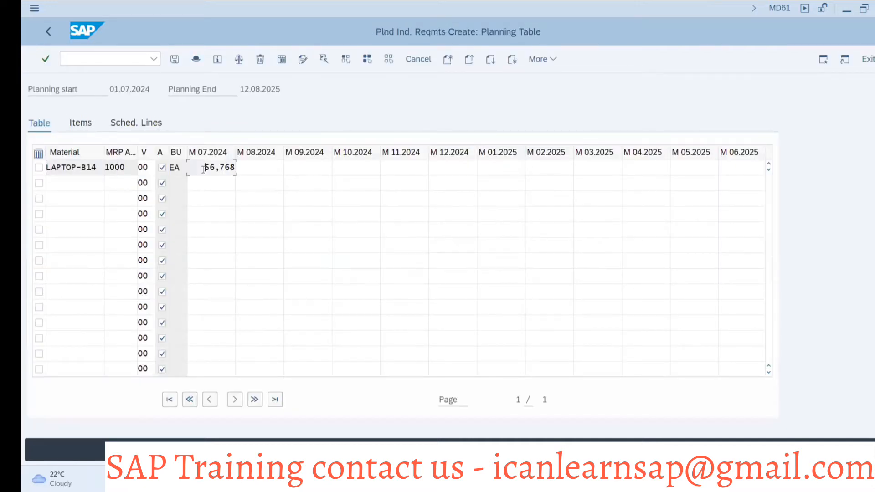
key(Delete)
key(Delete)
key(Delete)
key(Delete)
key(Delete)
click(174, 60)
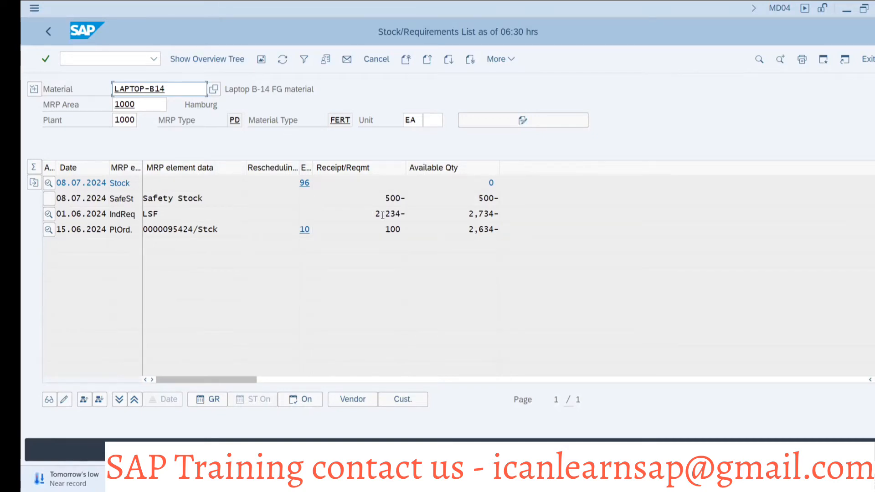
- Remove the 01.06.2024 independent requirement by clearing its 06.2024 quantity, save, and refresh the stock/requirements list
double_click(82, 213)
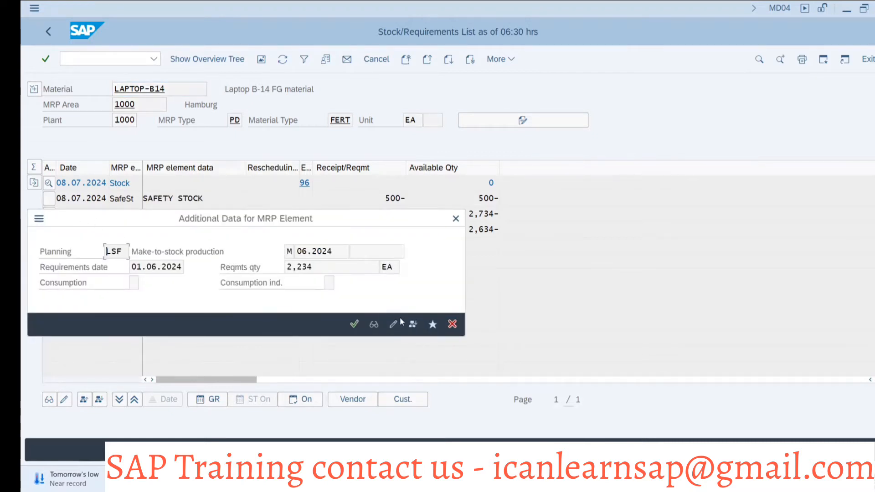
click(393, 324)
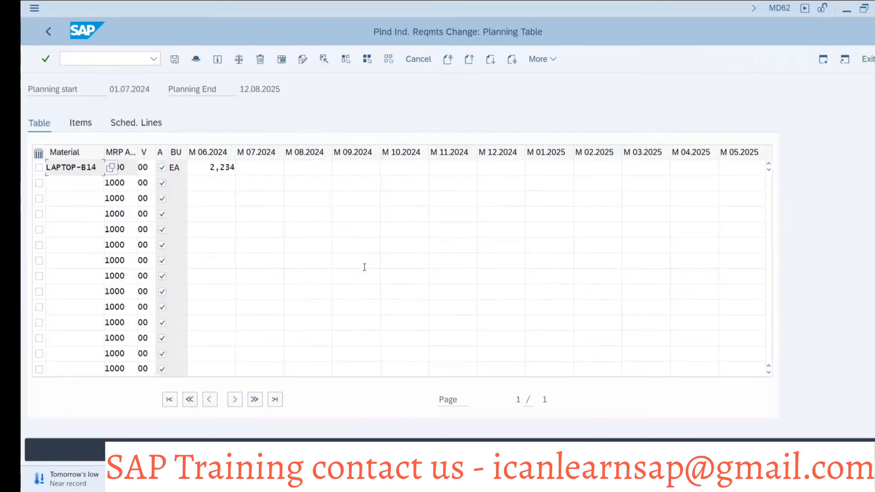
click(193, 171)
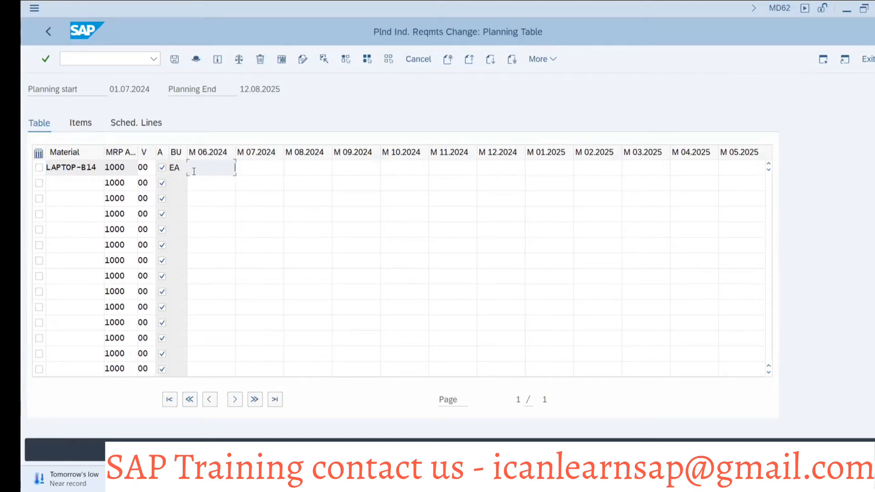
click(175, 59)
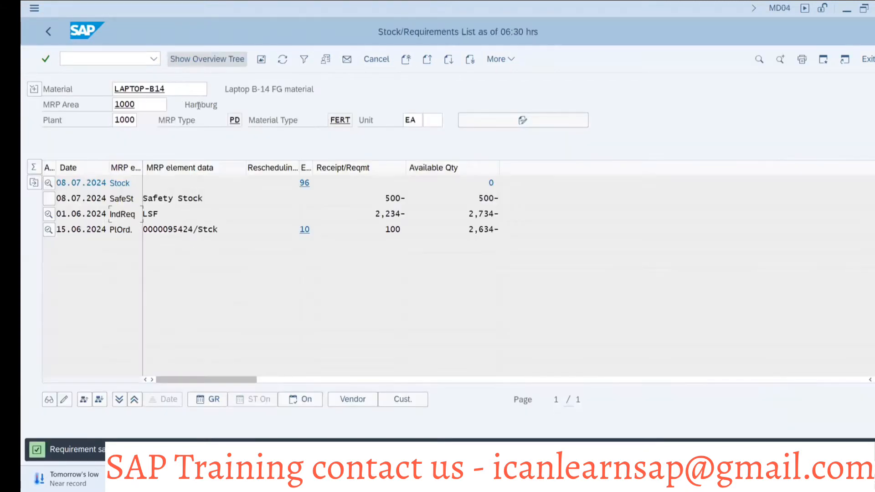
click(283, 59)
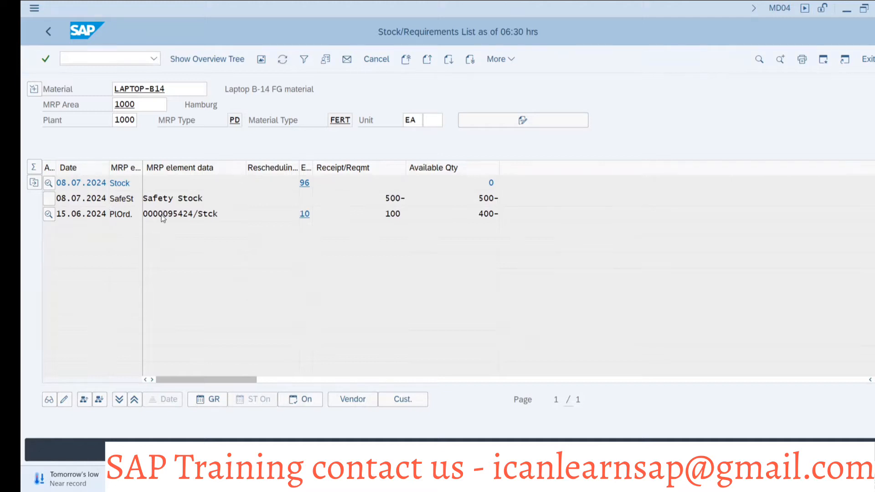
- Delete the planned order dated 15.06.2024 from the stock/requirements list and refresh the list
double_click(162, 214)
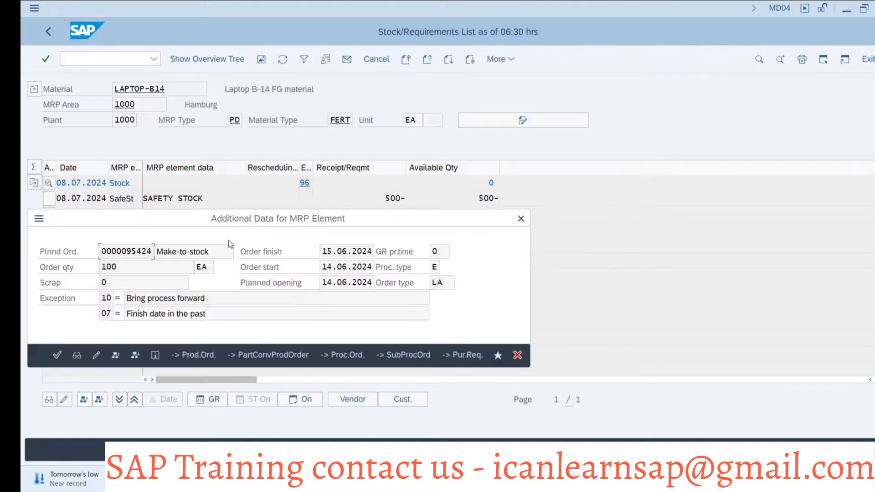
click(98, 355)
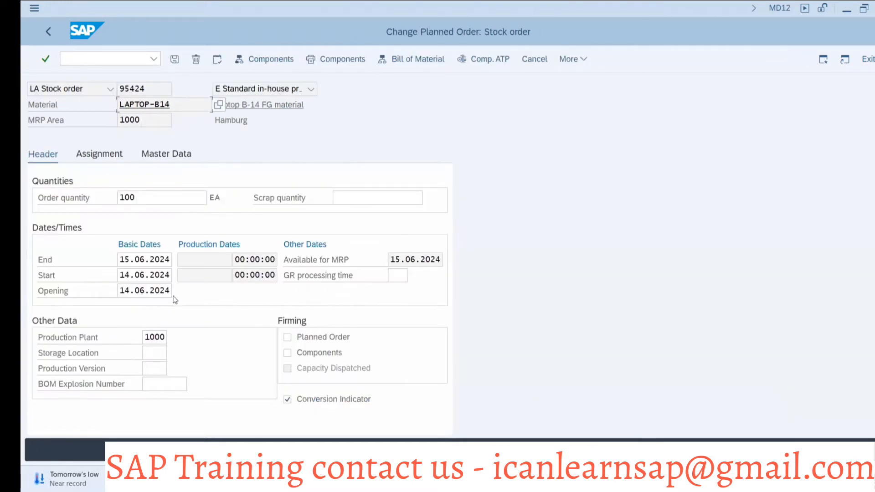
click(196, 59)
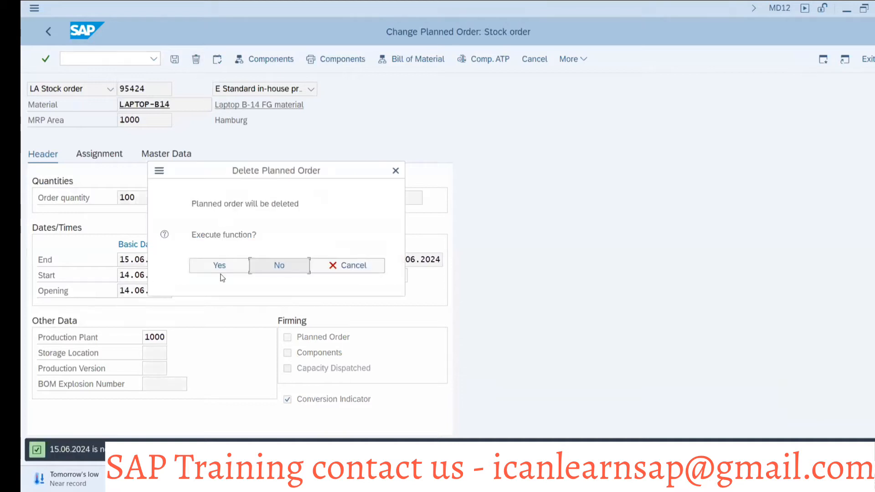
click(221, 264)
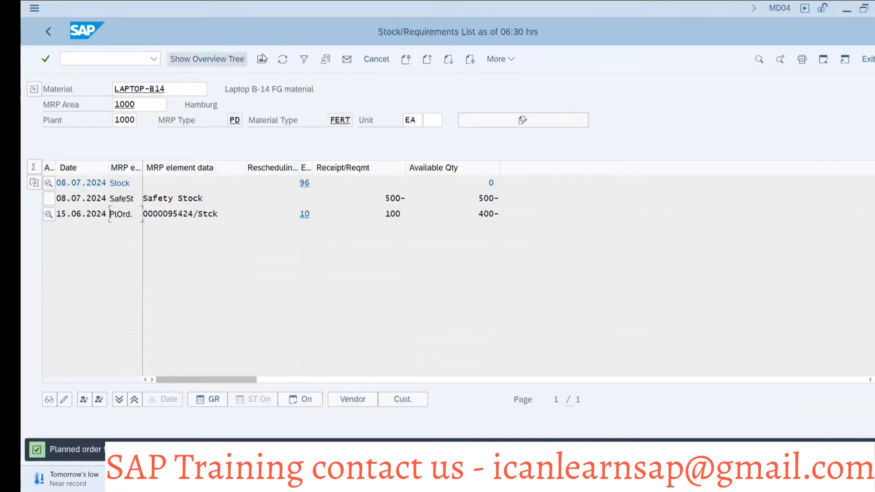
click(282, 60)
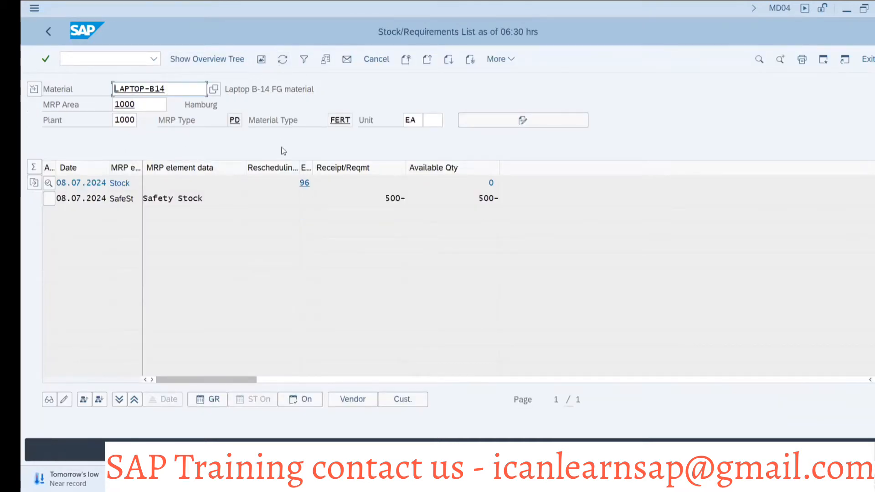
click(282, 59)
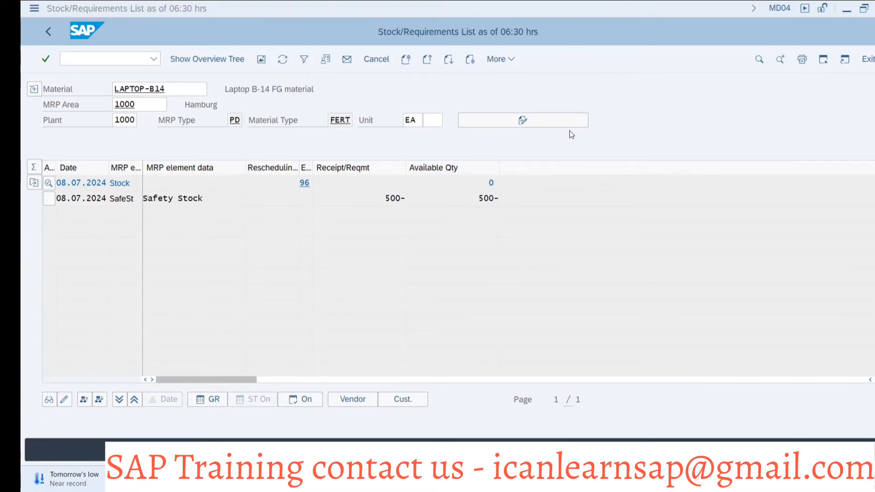
- Switch to the demand management PowerPoint presentation, review the Types of Requirement slide, and return to the MD61 initial screen in SAP
key(alt+Tab)
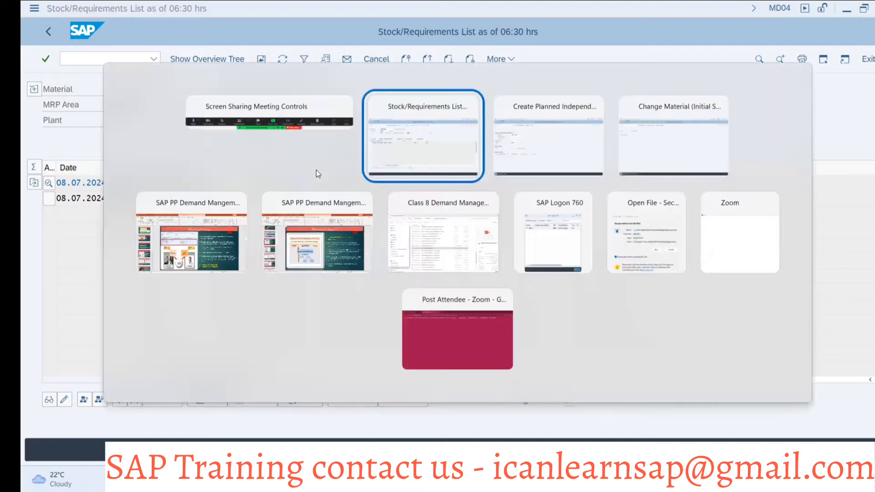
key(Tab)
key(Tab)
key(Tab)
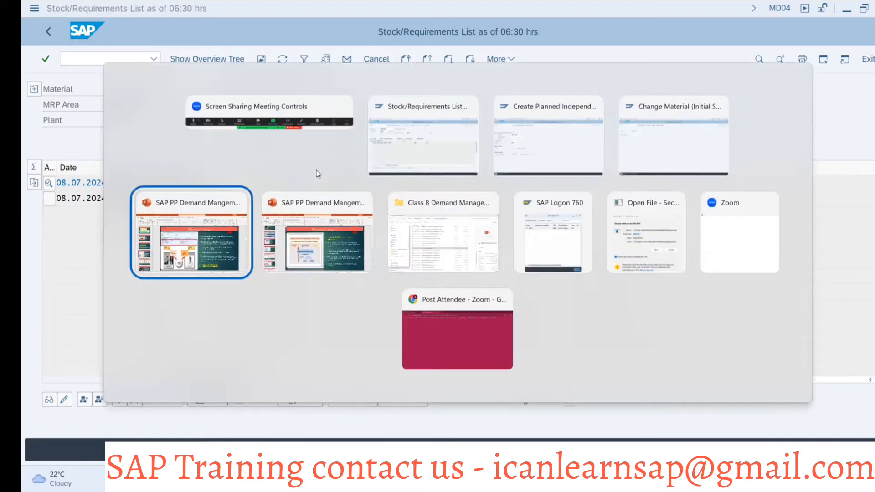
scroll(82, 312, down, 2)
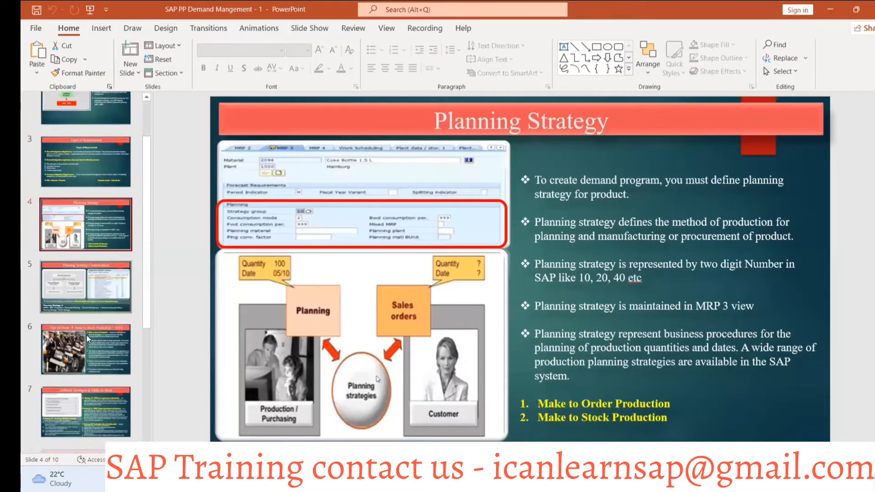
click(72, 187)
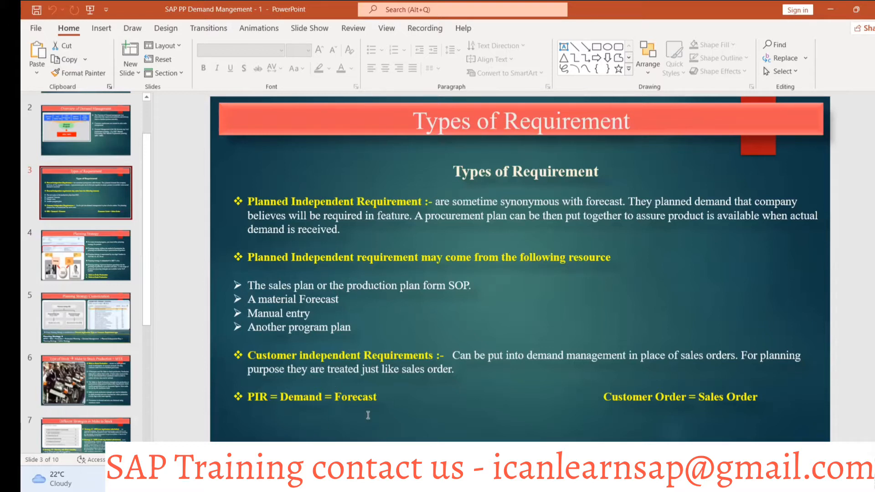
key(alt)
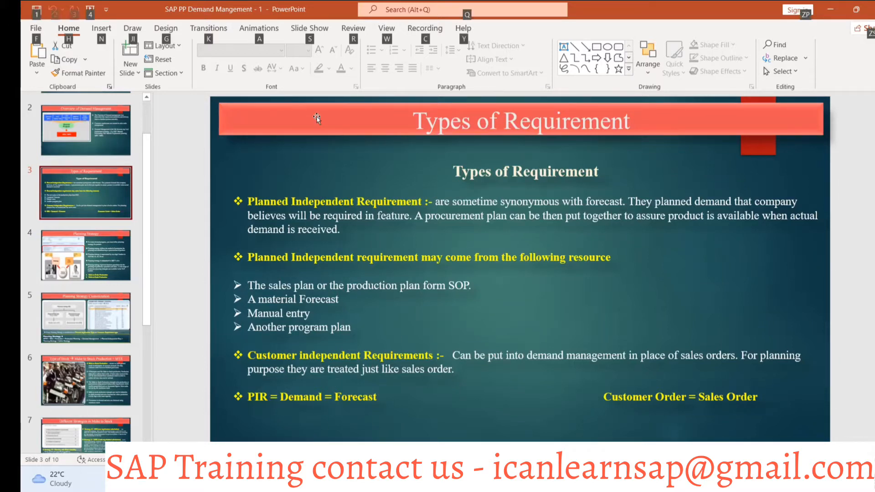
key(alt+Tab)
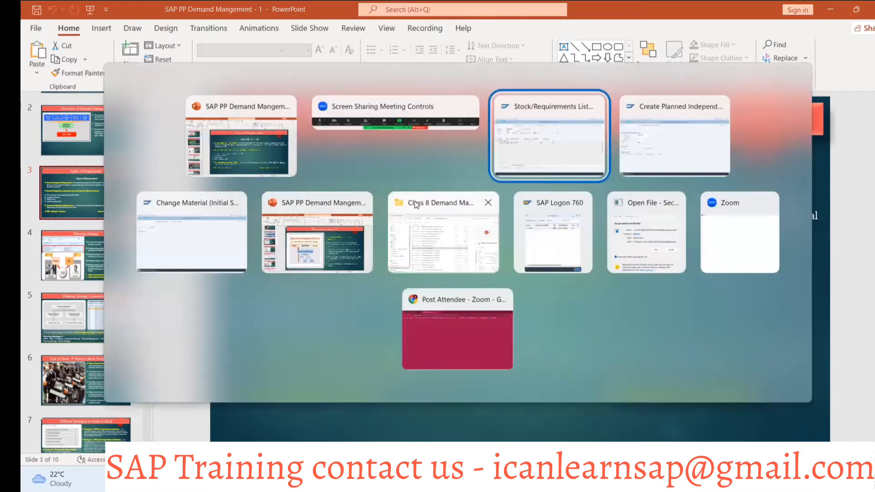
key(alt+Tab)
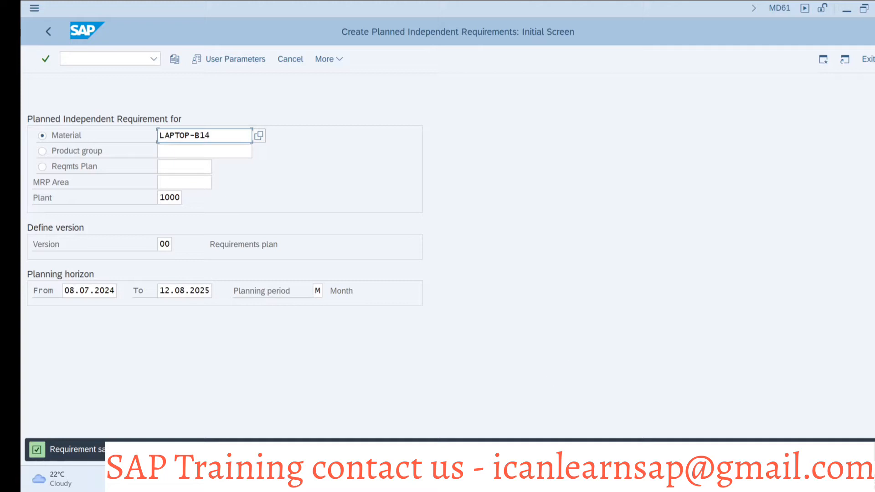
- Open the recent Excel workbook b15 and rename its blank sheet as MD61
key(super+s)
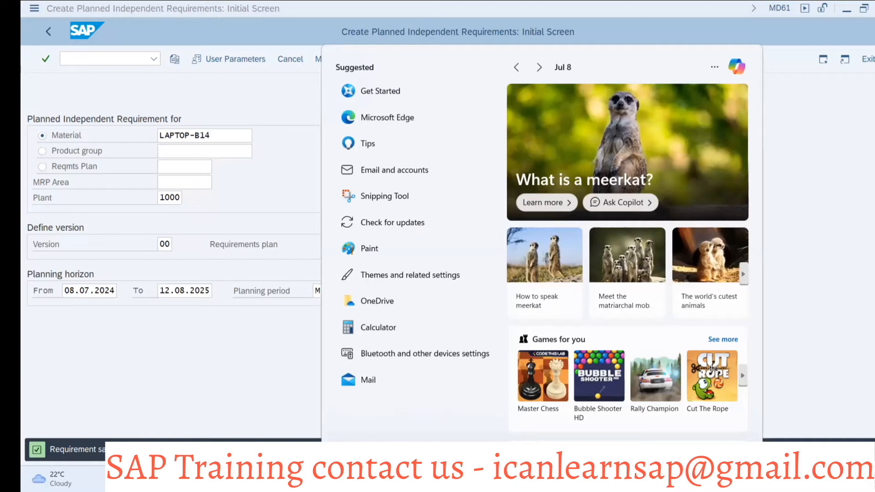
text(exce)
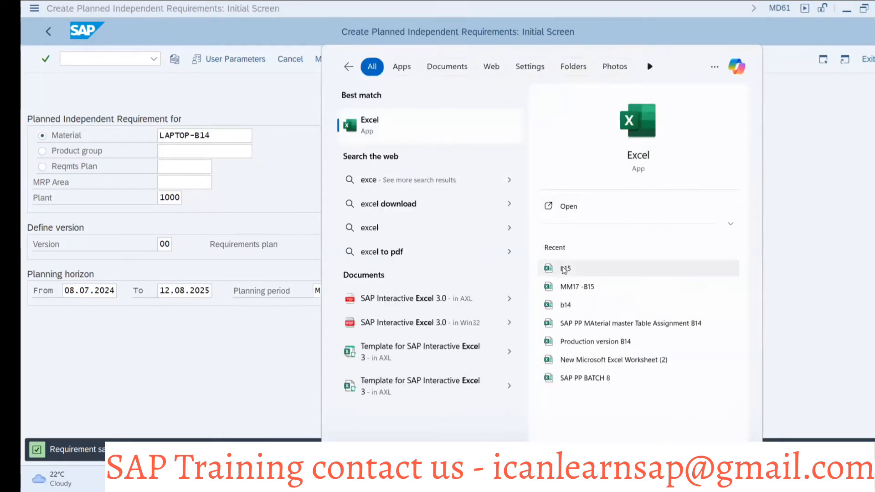
click(564, 269)
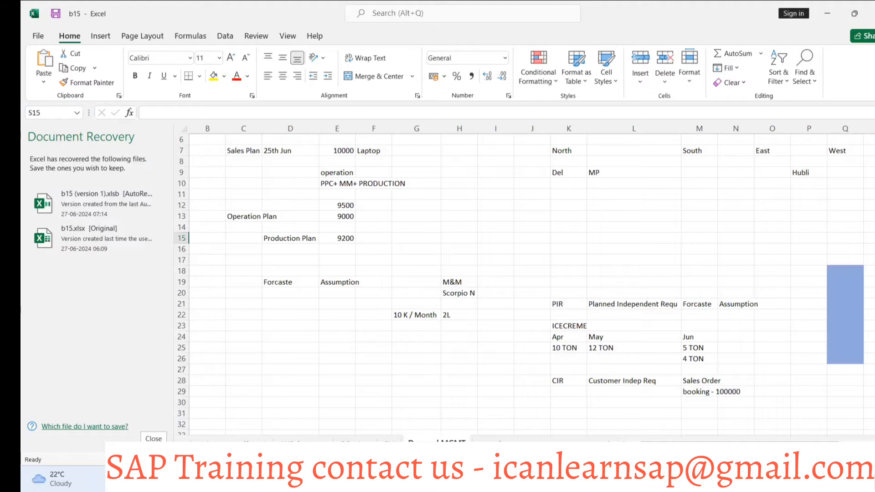
click(501, 441)
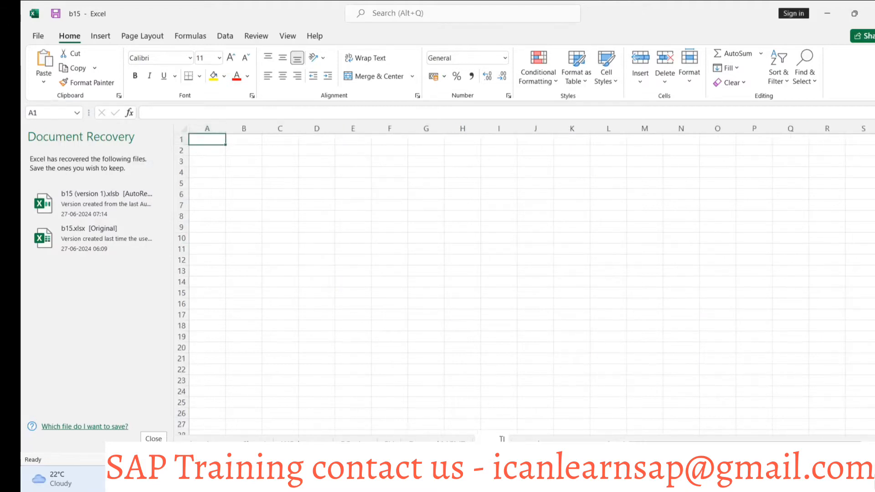
click(501, 440)
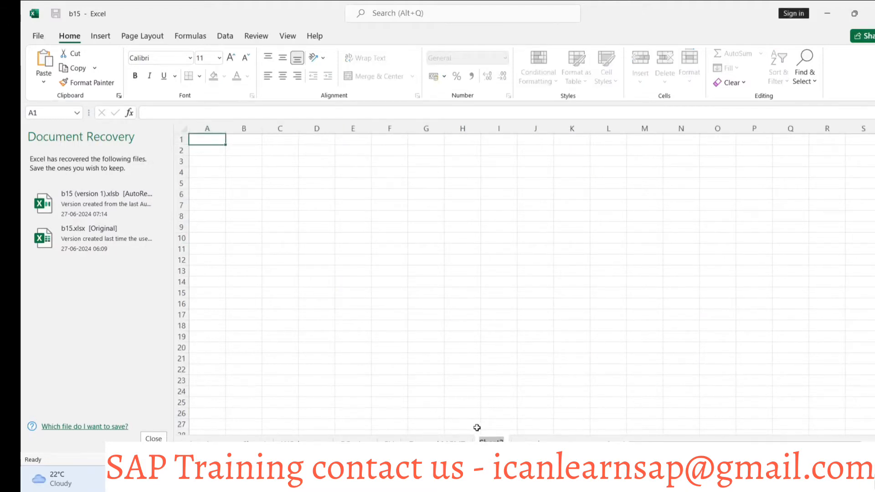
text(MDC1)
- Enter Laptop b14 in cell A3 of the MD61 sheet and widen column A
click(210, 159)
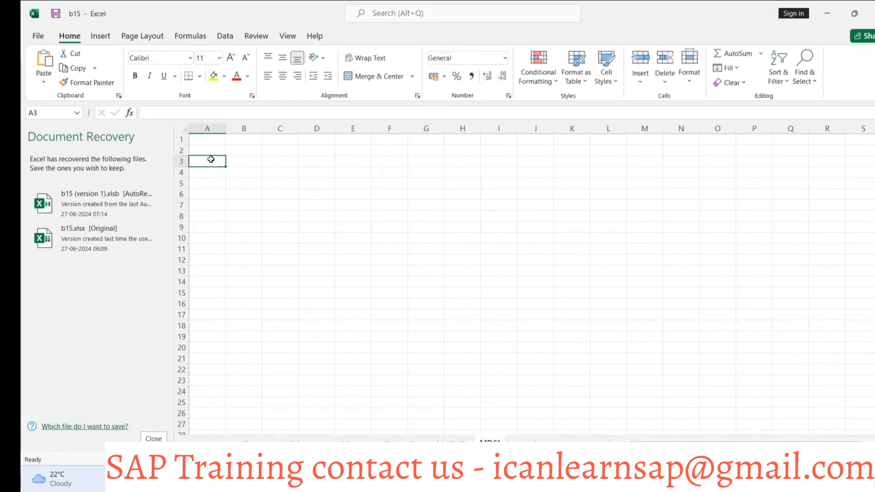
text(Laptop b14)
click(213, 205)
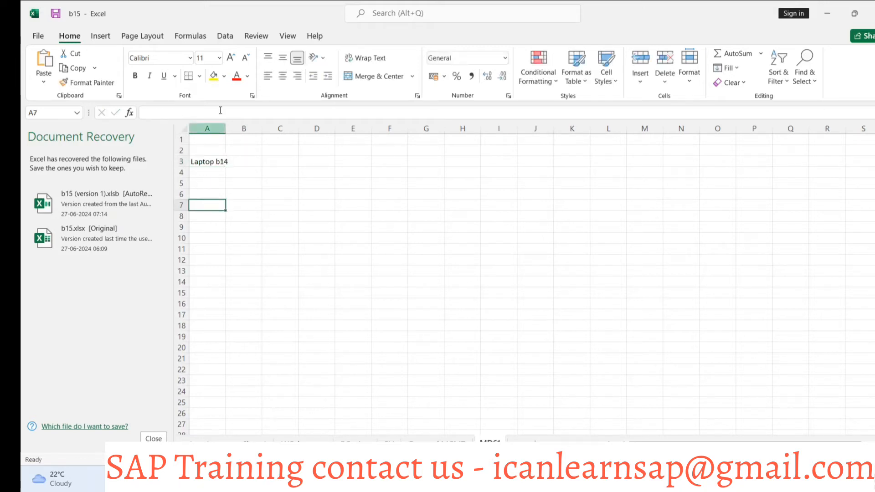
drag(226, 129, 264, 129)
- Enter the month headings Jul, aug, sep and oct in cells B2 to E2
click(277, 146)
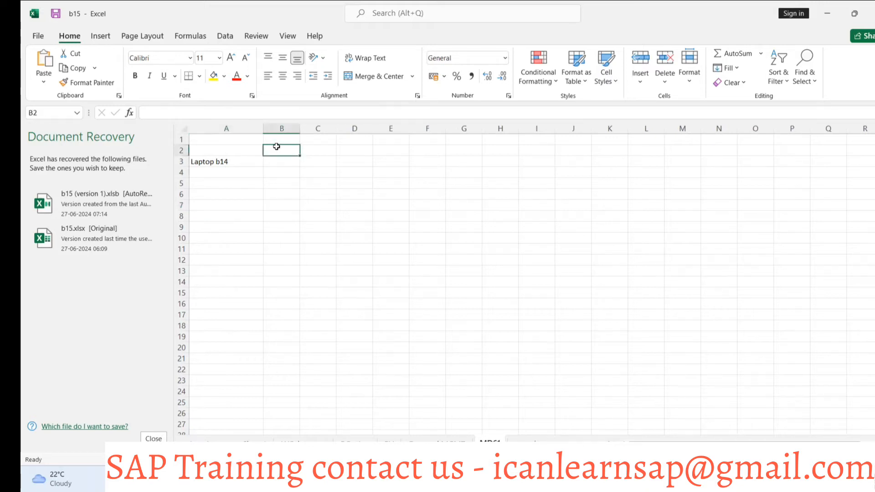
text(Jul)
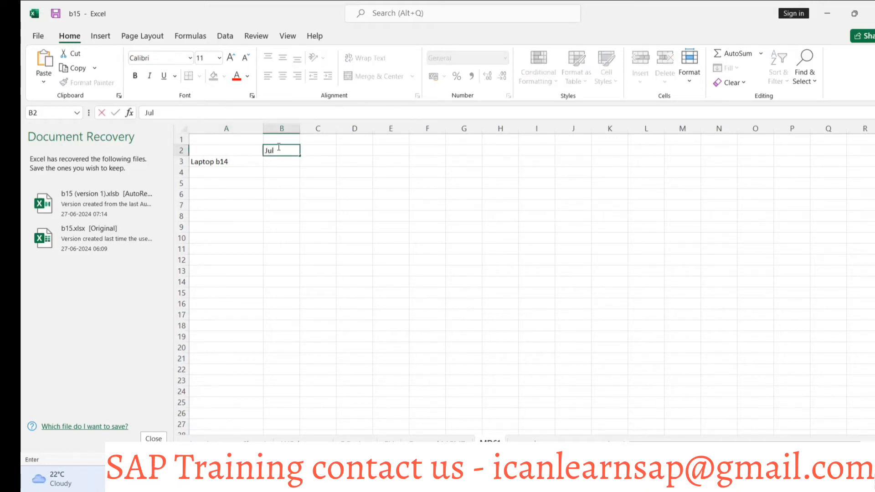
key(Tab)
text(aug)
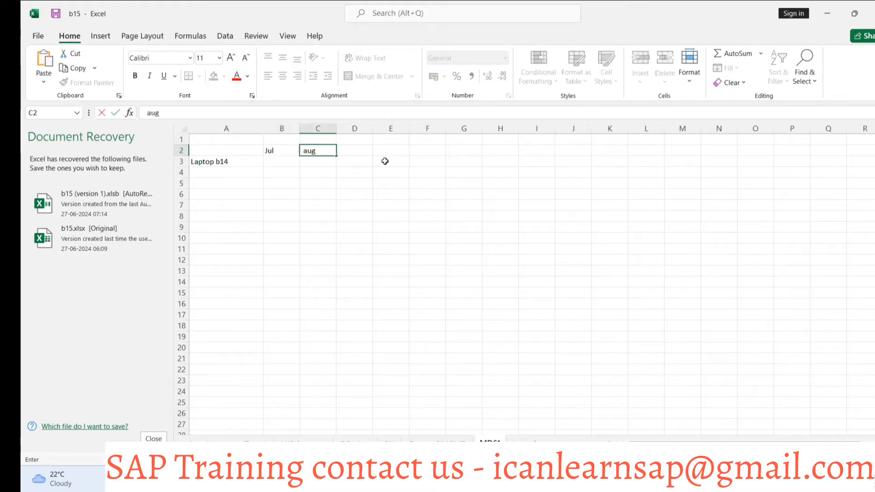
click(363, 147)
text(sep)
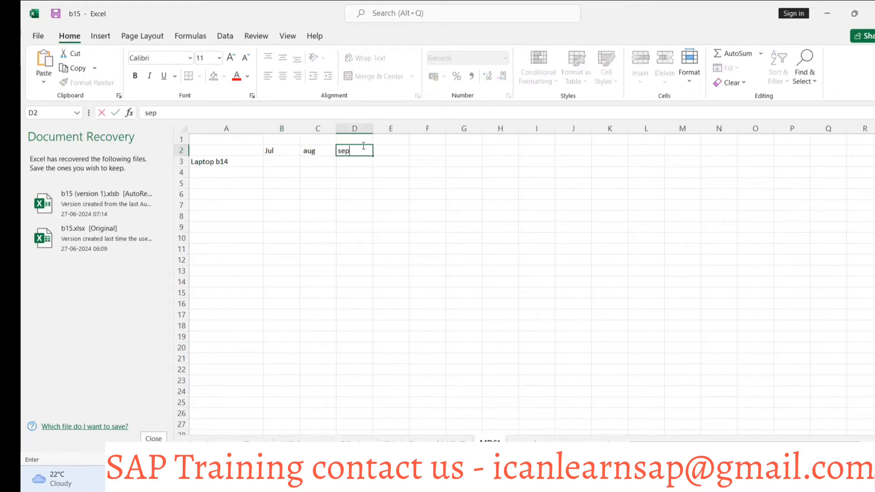
click(401, 149)
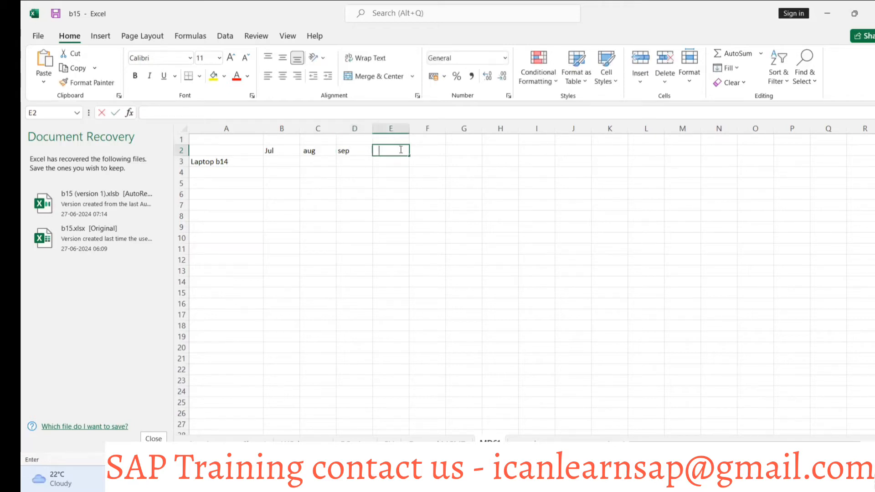
text(oct)
click(390, 171)
- Fill in the Laptop b14 monthly quantities in B3 to E3 as 12000, 11000, 13000 and 15000
click(280, 164)
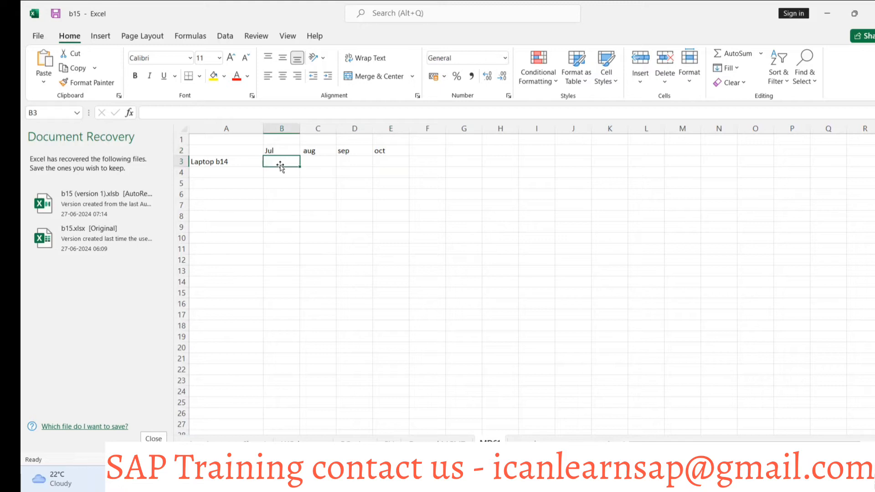
text(1200)
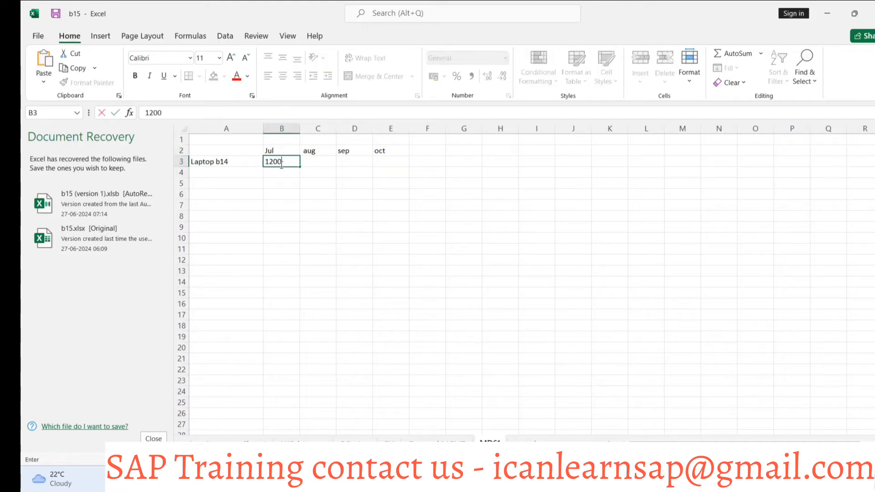
text(0)
click(304, 163)
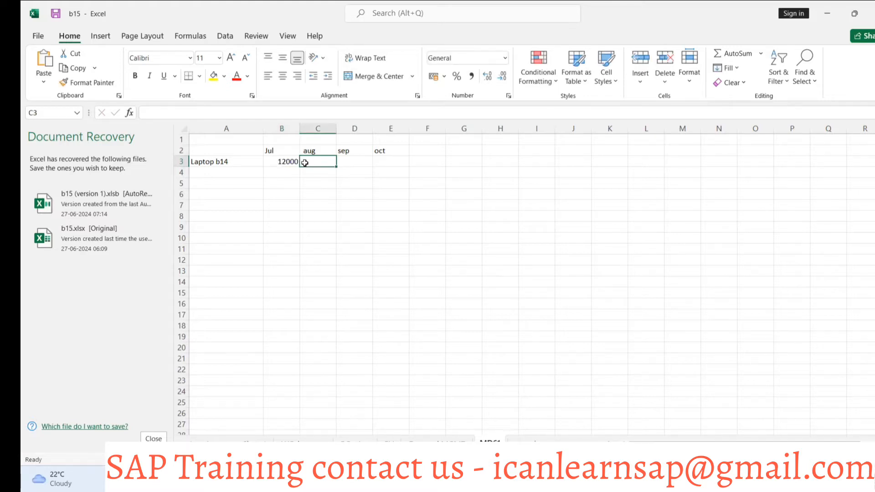
text(11000)
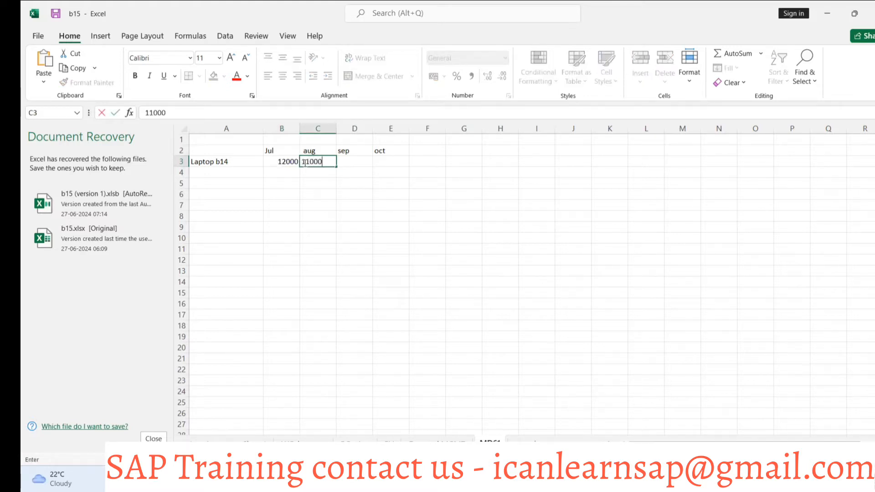
click(362, 162)
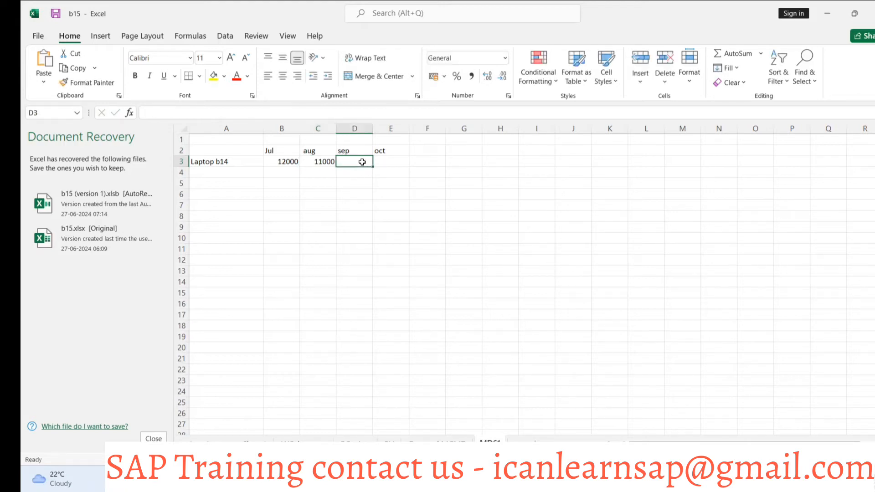
text(13)
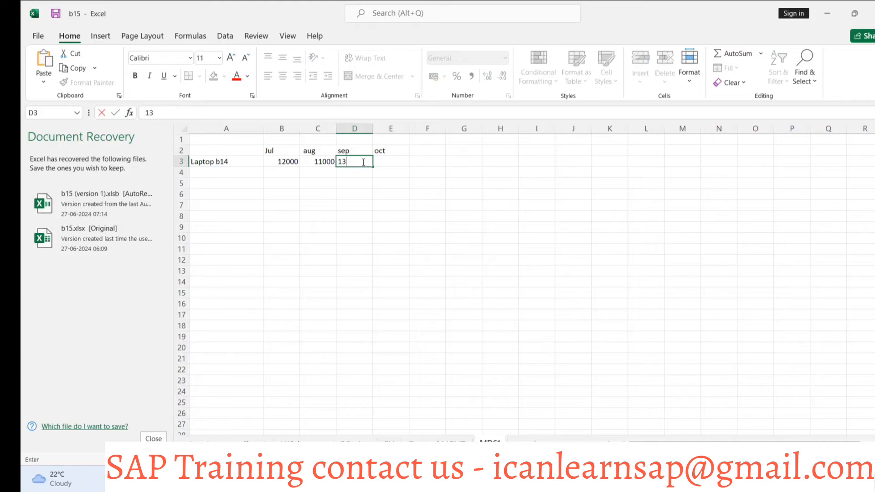
text(000)
click(398, 162)
text(15000)
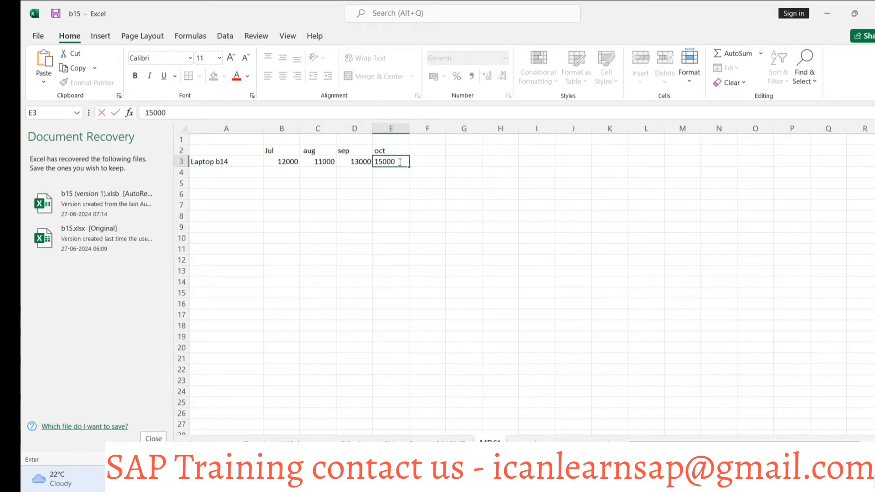
click(366, 206)
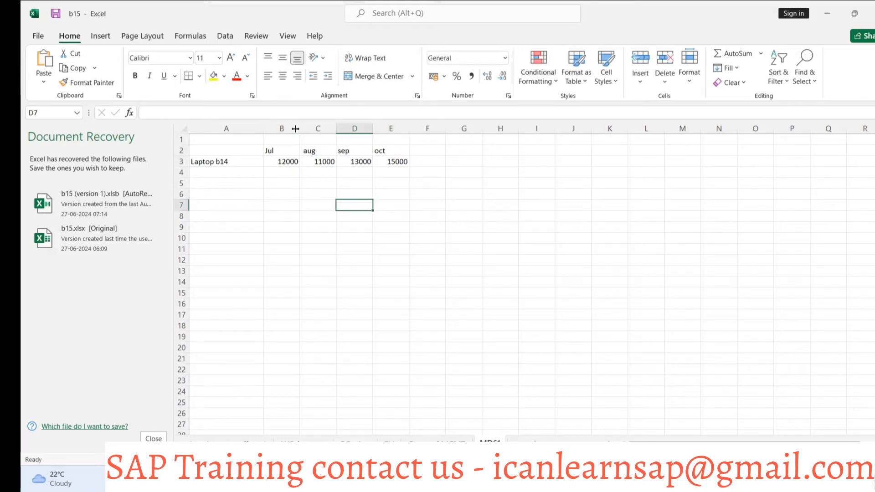
- Copy the four Laptop b14 monthly quantities in cells B3 to E3
drag(283, 160, 403, 168)
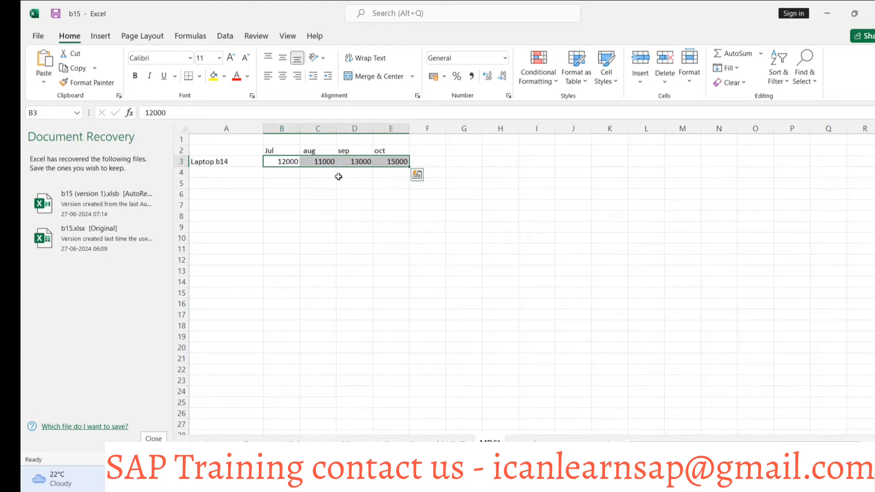
click(253, 93)
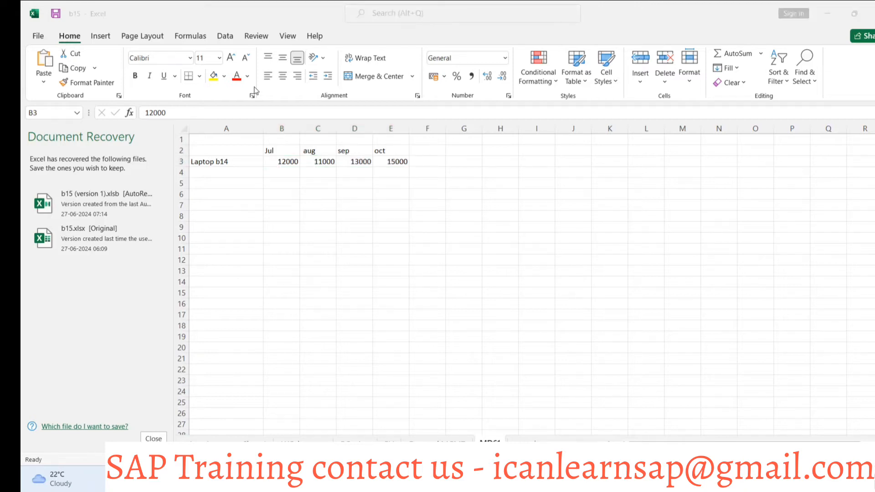
click(297, 167)
key(ctrl+c)
- Switch to the SAP MD61 session and open the planning table for LAPTOP-B14 in plant 1000
key(alt+Tab)
key(alt+Tab)
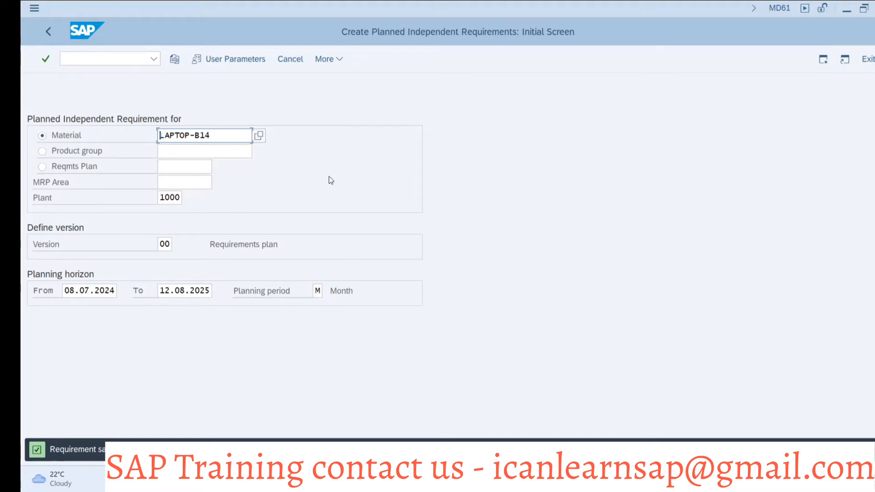
click(227, 137)
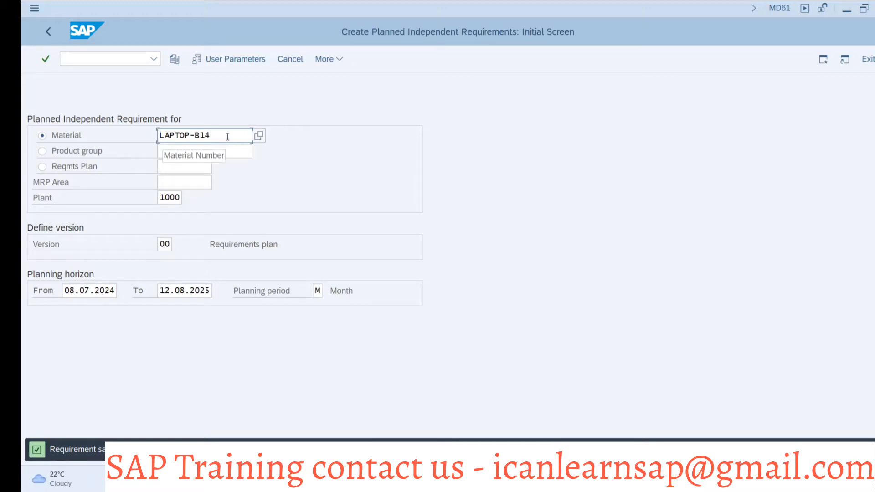
key(Return)
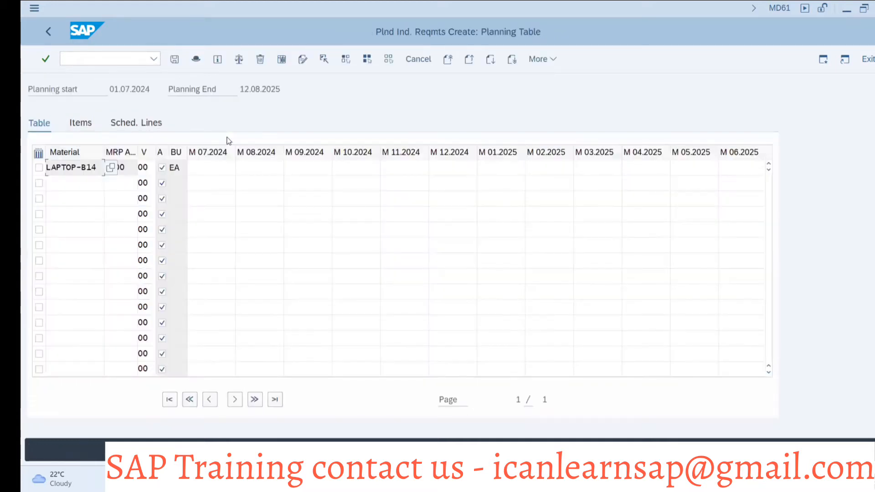
- Paste 12000, 11000, 13000 and 15000 into the LAPTOP-B14 row for months 07.2024 to 10.2024 and save the requirements
click(196, 167)
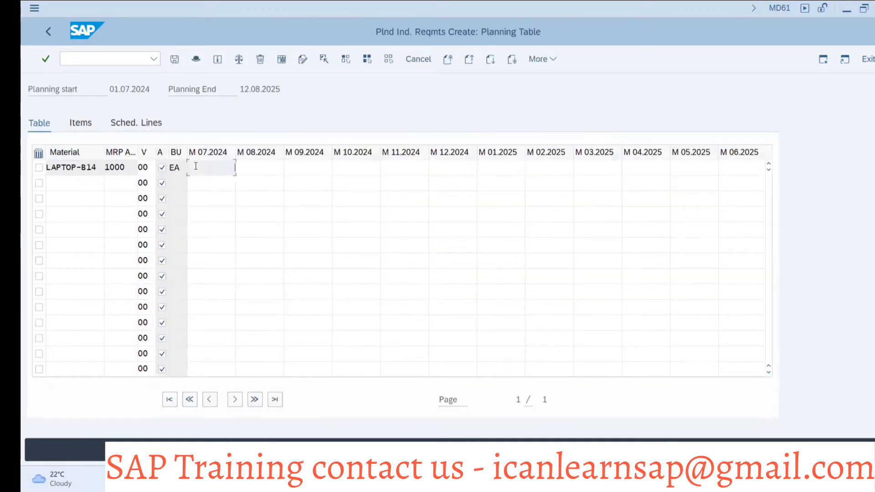
key(ctrl+v)
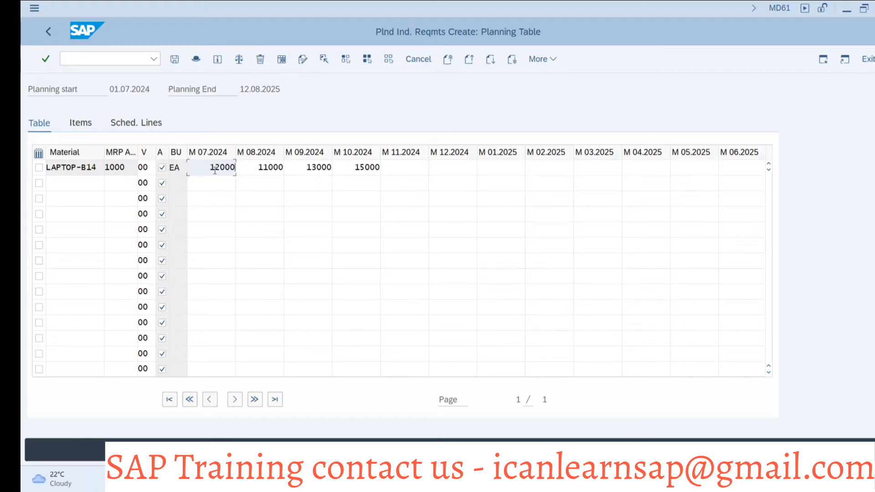
click(174, 63)
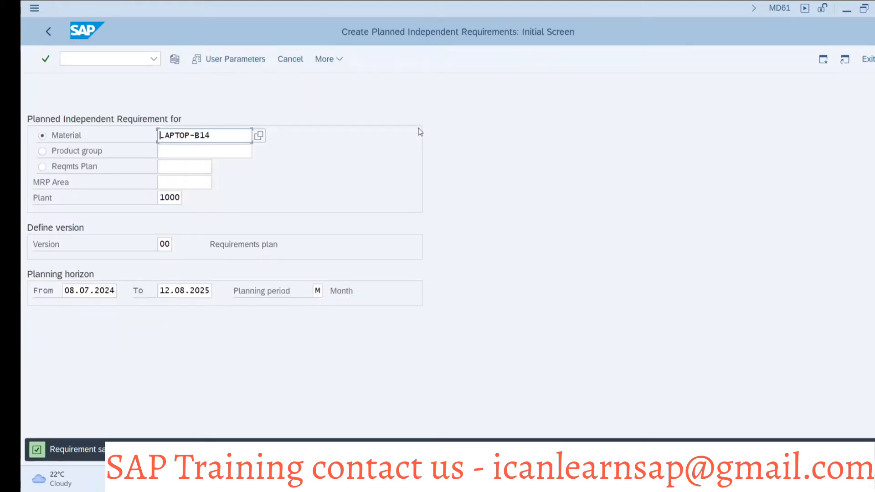
- Switch to the MD04 session, refresh the stock/requirements list for LAPTOP-B14, and check its strategy group in the material overview
key(alt+Tab)
key(alt+Tab)
key(alt+Tab)
key(alt+Tab)
key(alt+Tab)
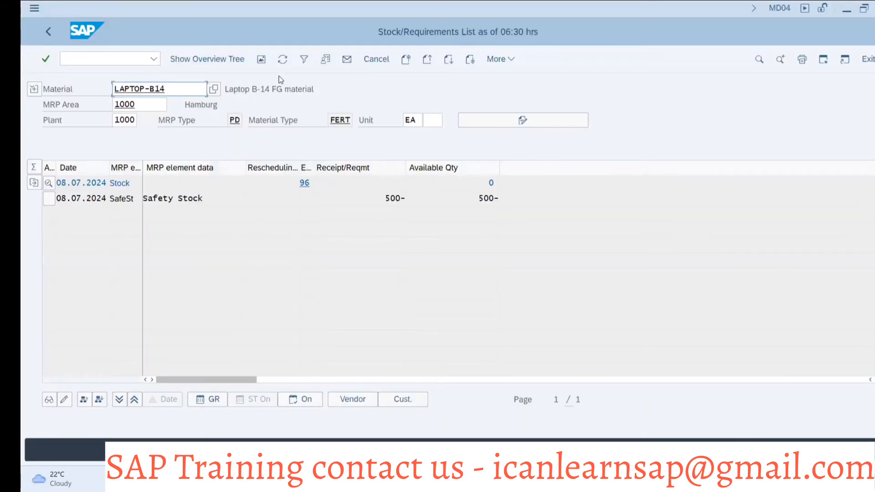
click(282, 60)
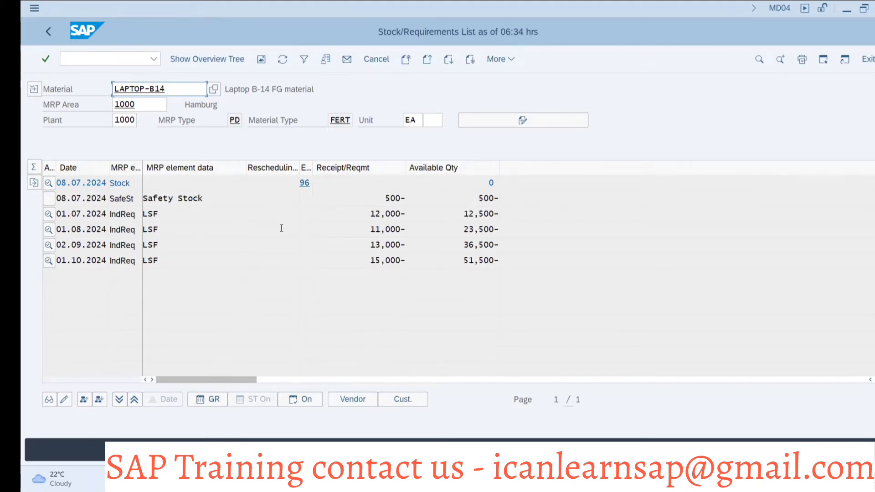
click(34, 89)
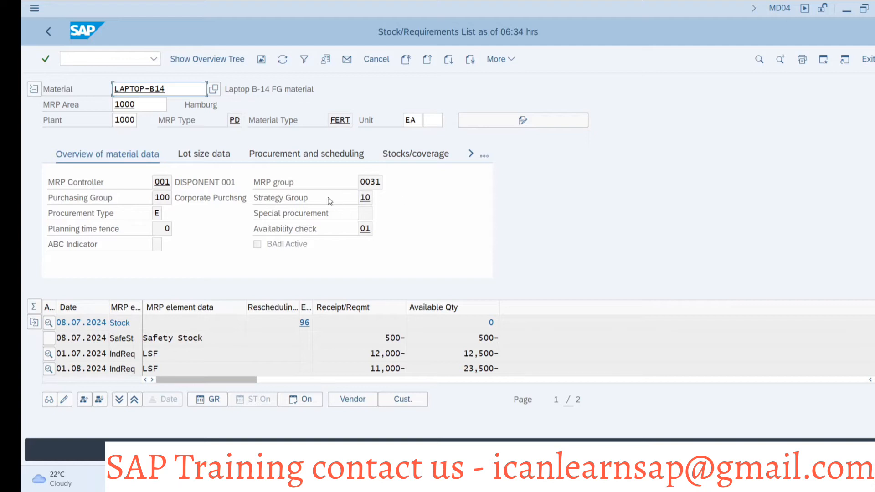
click(35, 89)
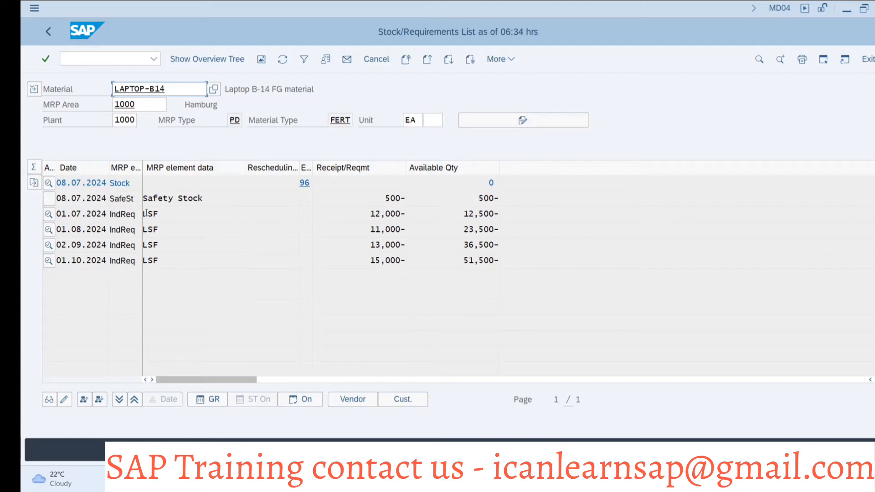
- Switch to the SAP PP Demand Mangement - 1 presentation in PowerPoint and copy the Planning Strategy Customization slide
key(alt+Tab)
key(alt+Tab)
key(alt+Tab)
key(alt+Tab)
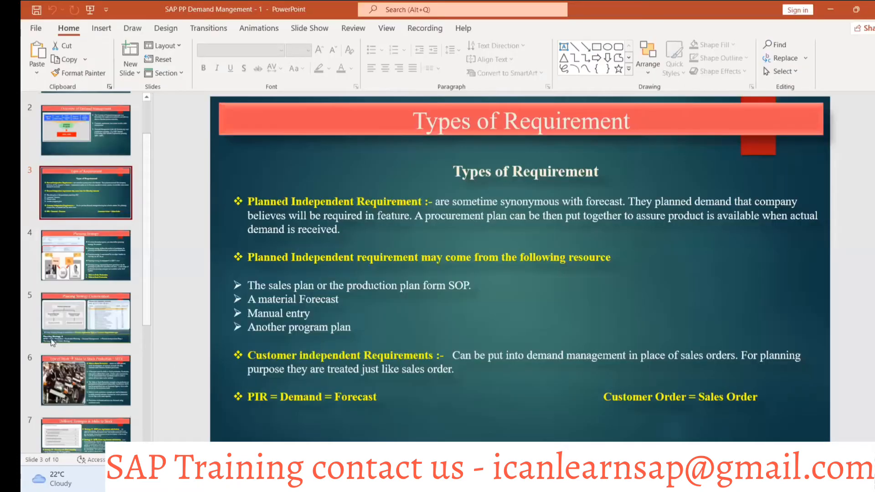
click(64, 309)
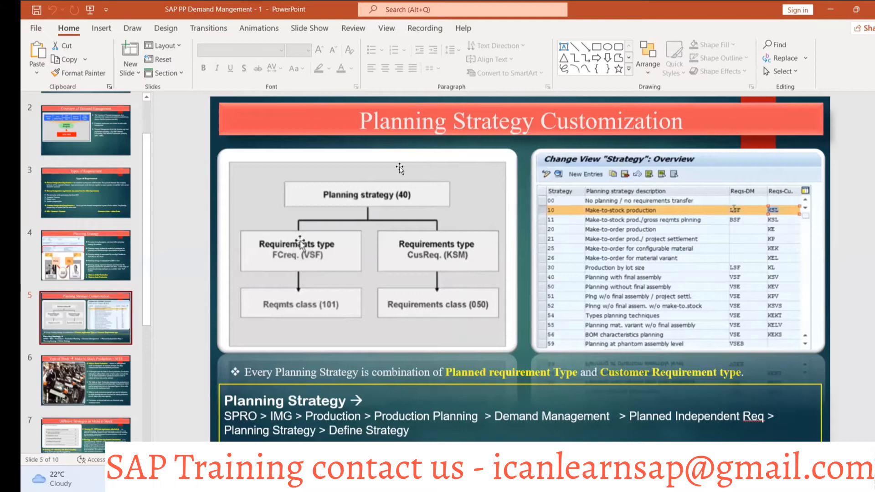
click(73, 303)
- Switch to the SAP PP Demand Mangement - 2 Make to stock presentation and paste the copied slide after slide 6
key(alt+Tab)
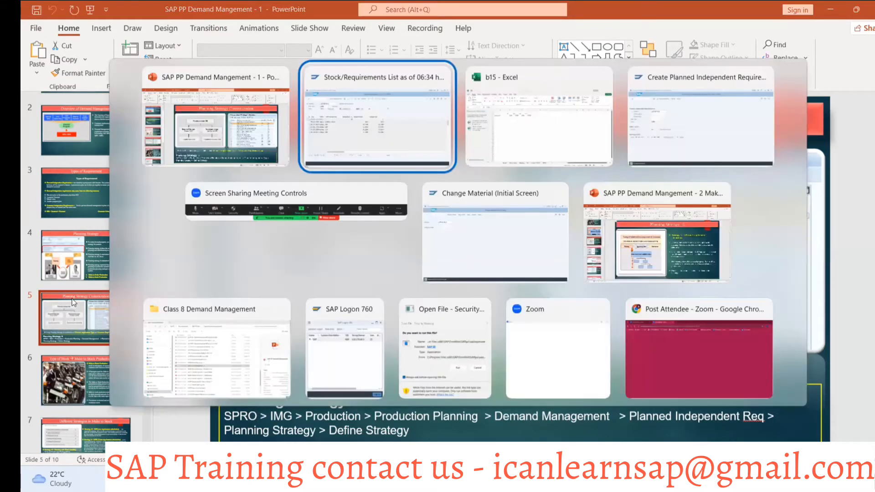
key(alt+Tab)
key(alt+Tab)
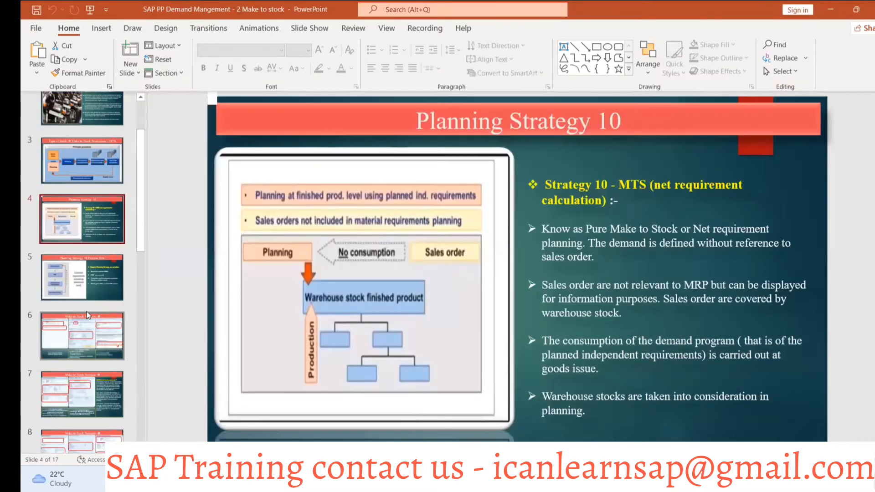
click(81, 338)
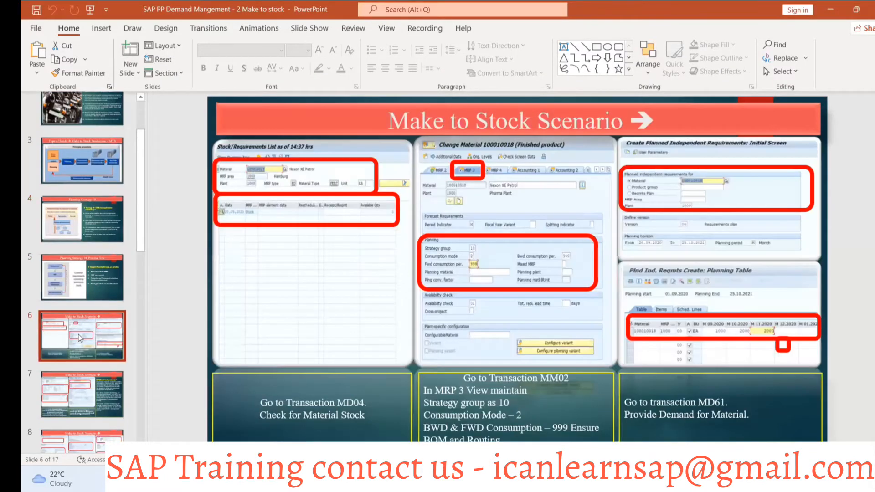
click(83, 380)
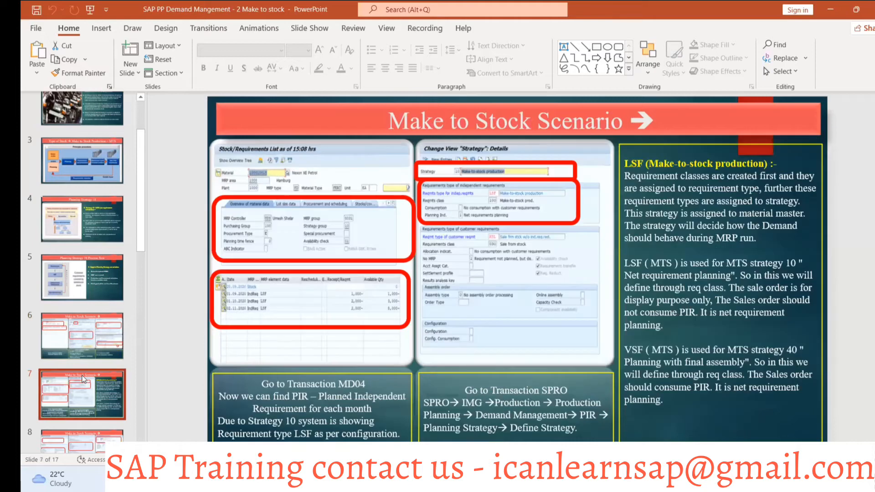
scroll(82, 380, down, 1)
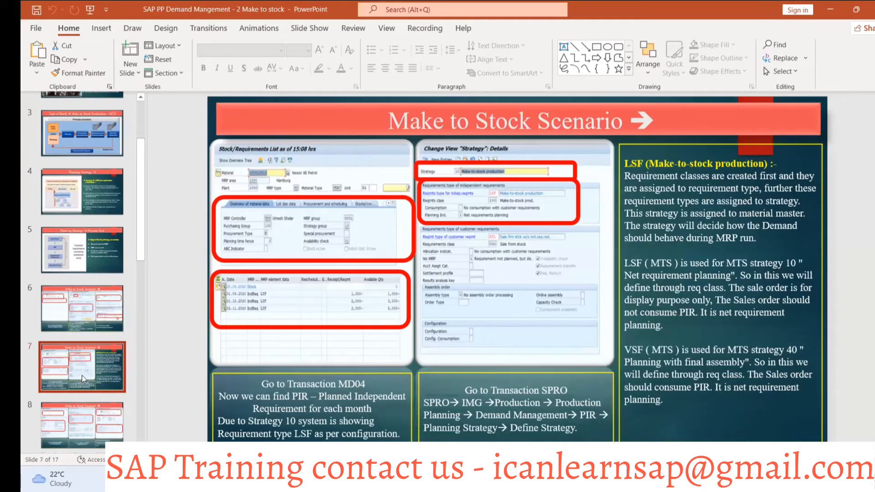
click(76, 417)
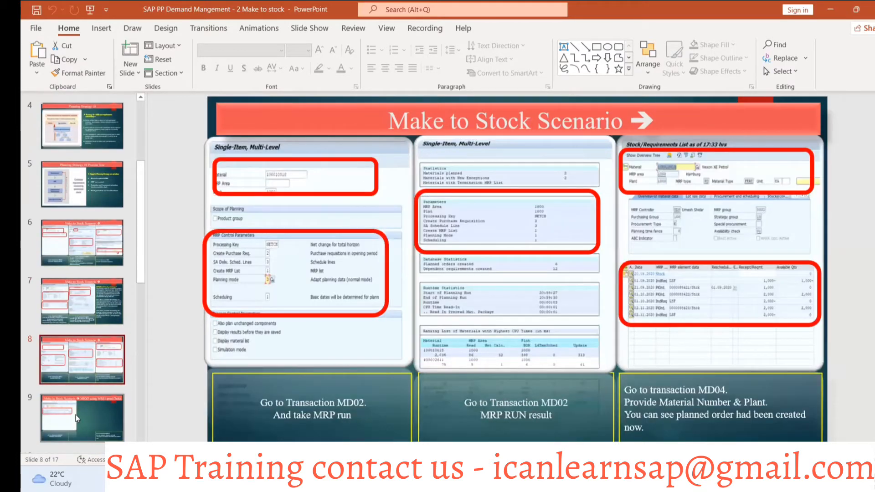
scroll(77, 412, down, 2)
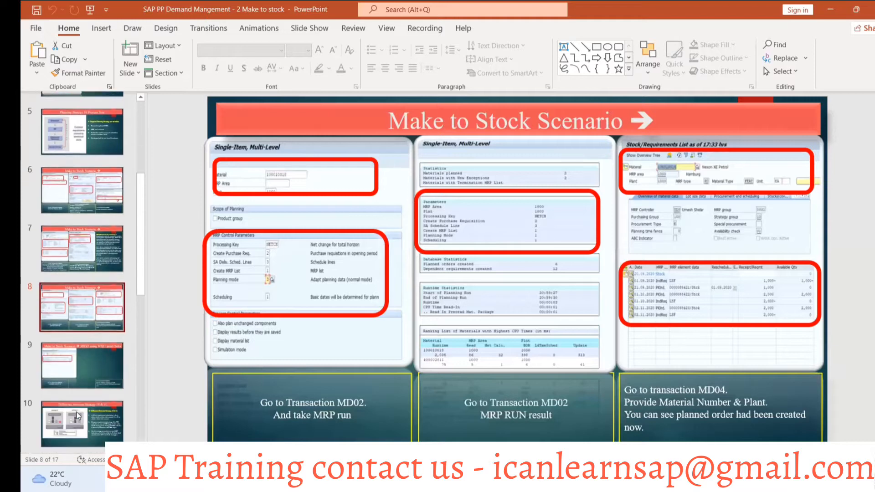
scroll(81, 330, up, 3)
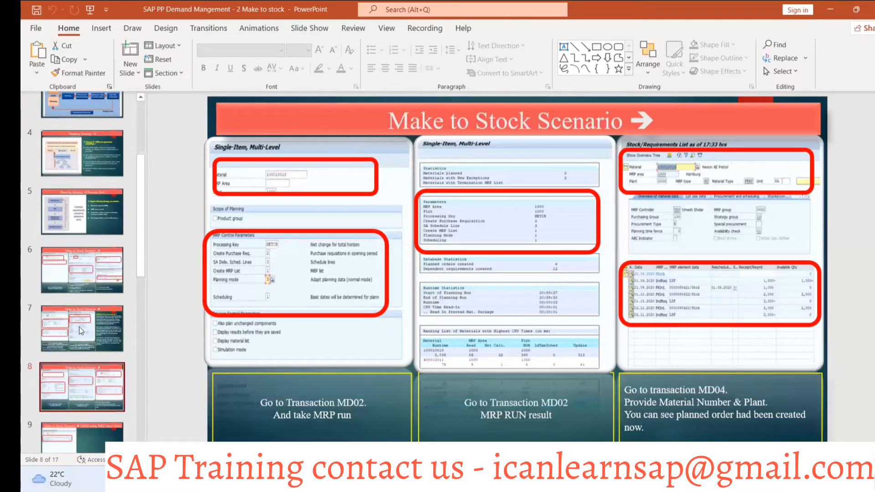
click(72, 274)
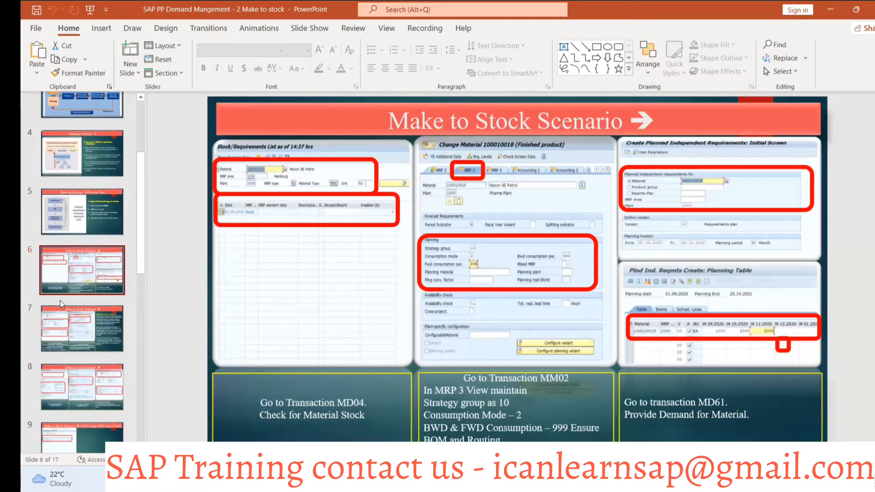
click(61, 303)
key(ctrl+v)
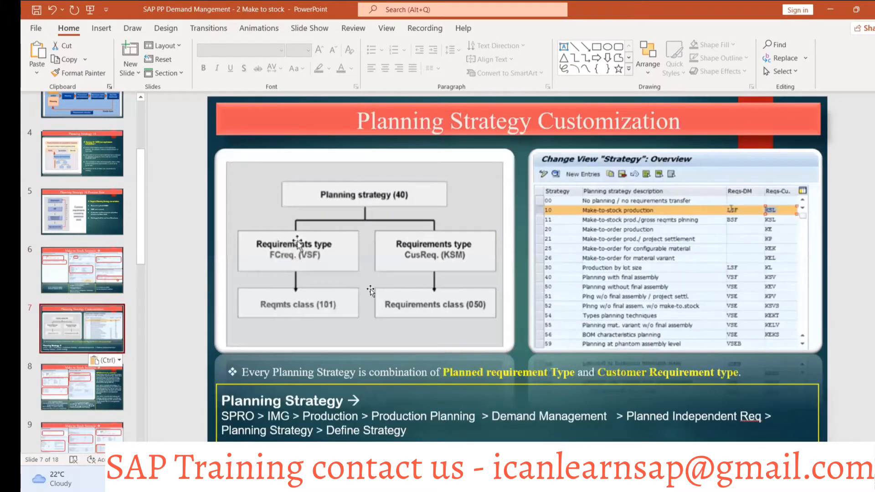
- Switch to the SAP MD04 session, open SPRO in a new session with /ospro, and display the SAP Reference IMG
key(alt)
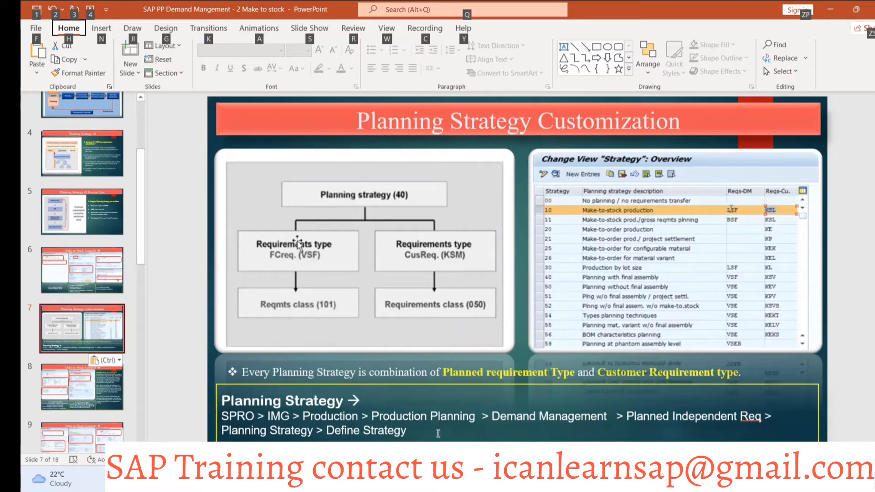
key(alt+Tab)
key(Tab)
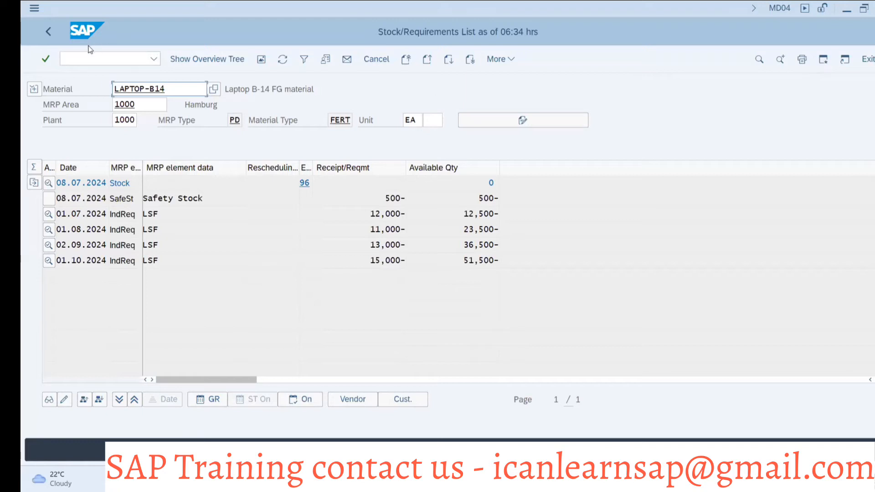
click(102, 61)
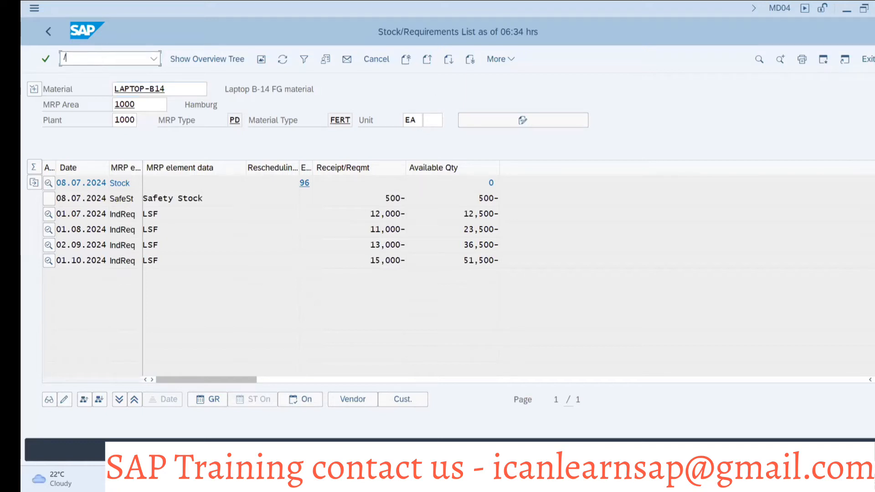
text(/ospro)
key(Return)
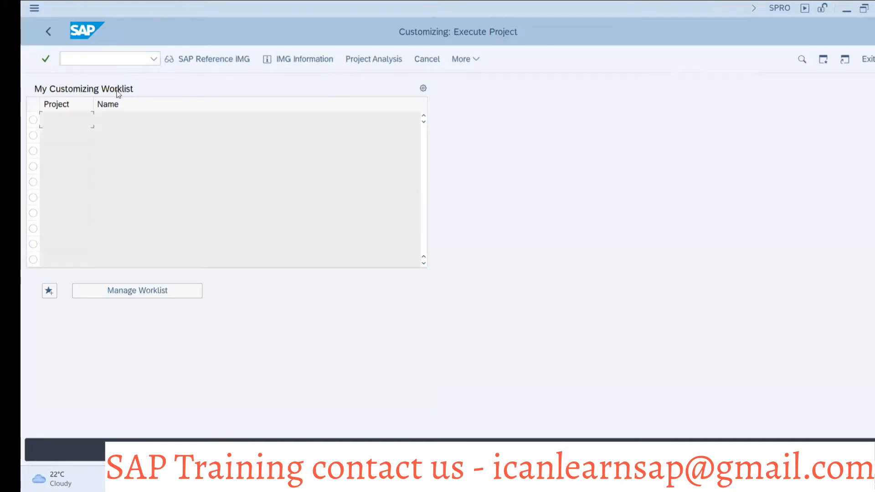
click(221, 59)
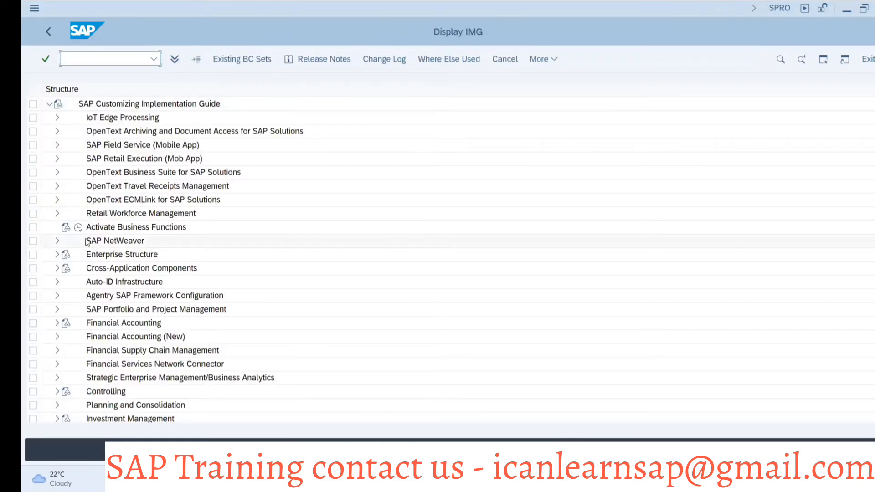
- Expand the Production node in the SAP Customizing Implementation Guide
scroll(87, 241, down, 3)
scroll(87, 242, down, 4)
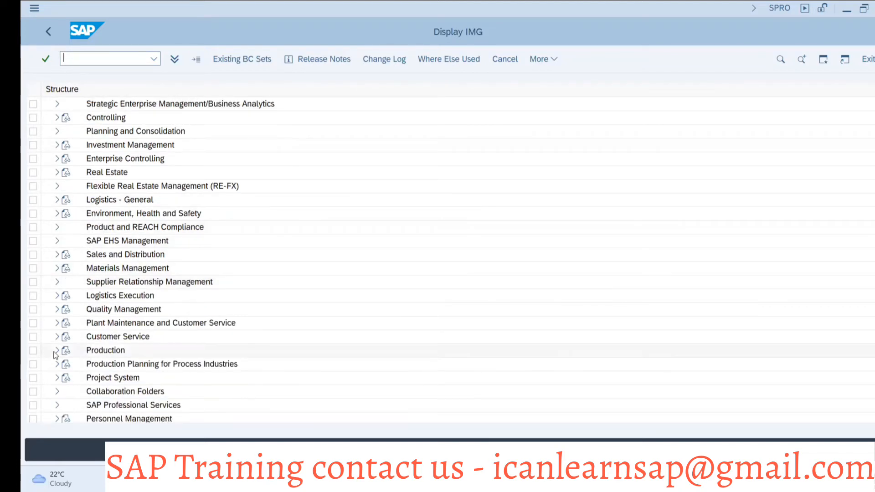
click(57, 350)
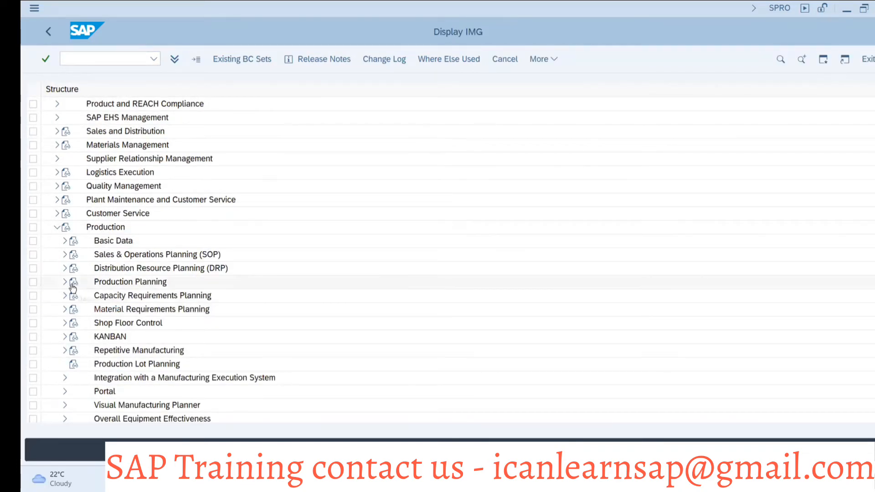
- Look inside Sales & Operations Planning (SOP), collapse it, and check the Define Strategy path on the Planning Strategy Customization slide
click(65, 255)
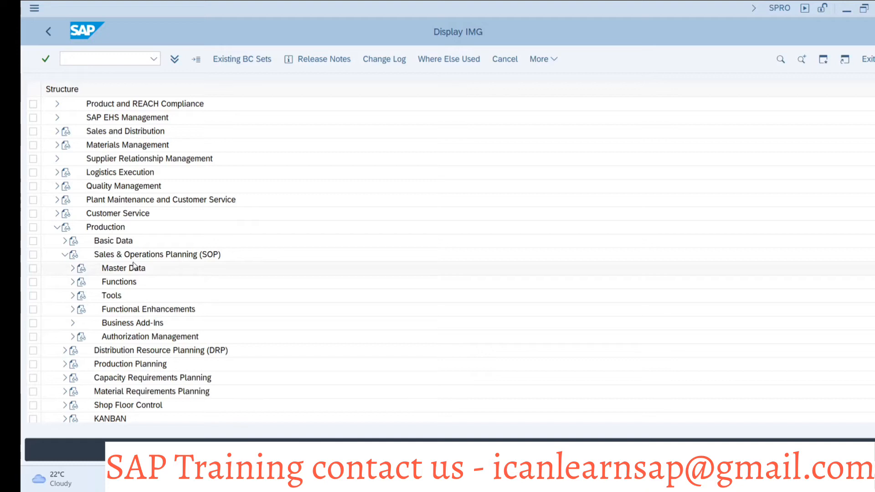
click(65, 255)
key(alt+Tab)
key(alt+Tab)
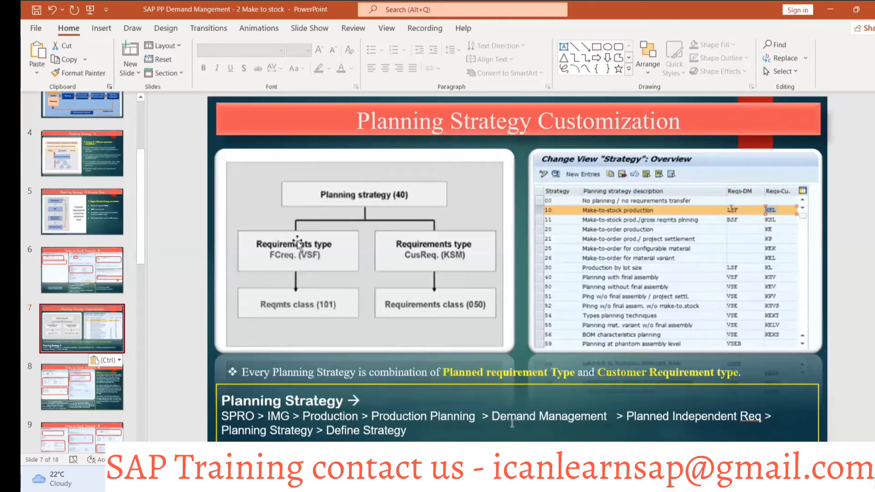
key(alt+Tab)
- Open the Define Strategy activity under Production Planning > Demand Management > Planned Independent Requirements > Planning Strategy
click(65, 283)
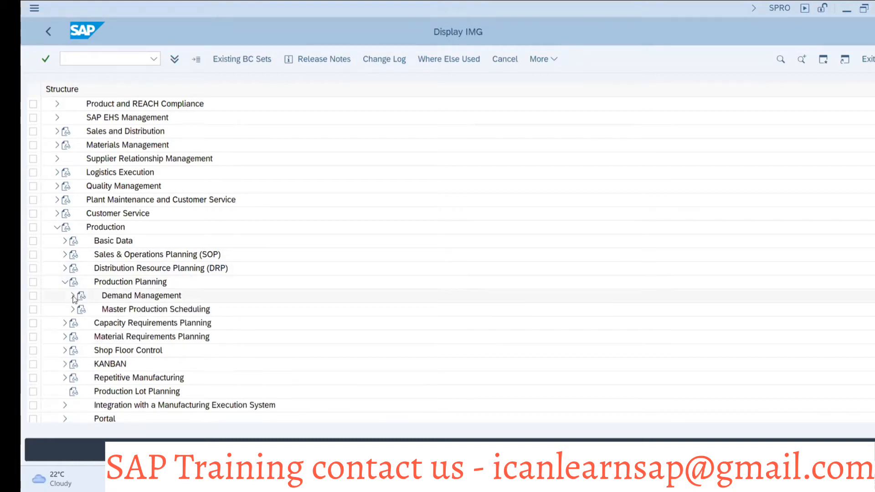
click(72, 296)
click(81, 310)
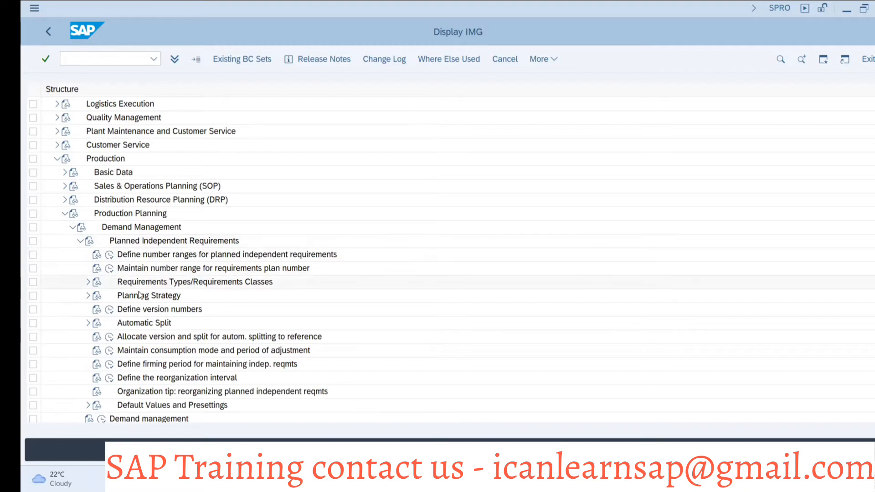
click(88, 295)
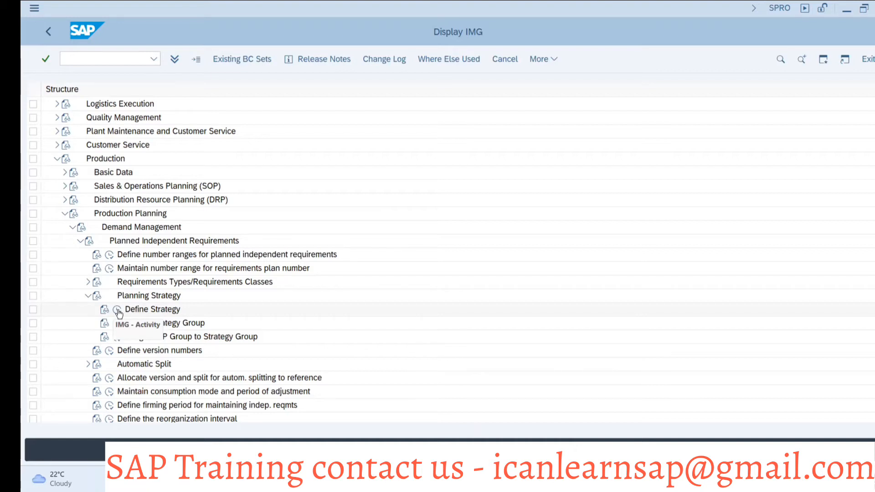
click(118, 311)
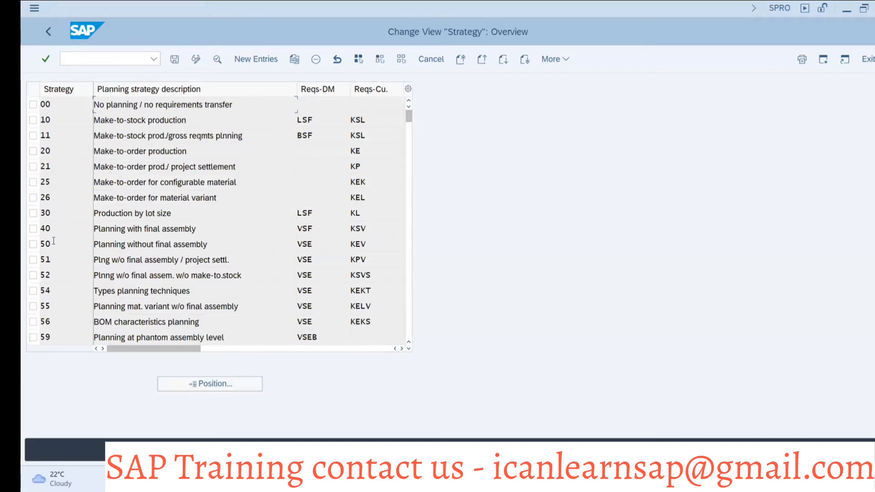
- Look through the planning strategies and open the details of strategy 10, Make-to-stock production
scroll(83, 196, down, 4)
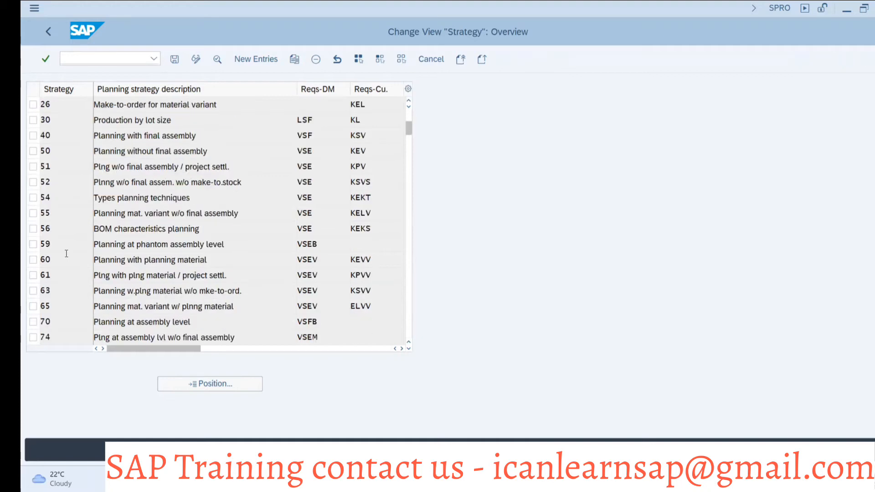
scroll(66, 262, up, 1)
scroll(66, 264, up, 3)
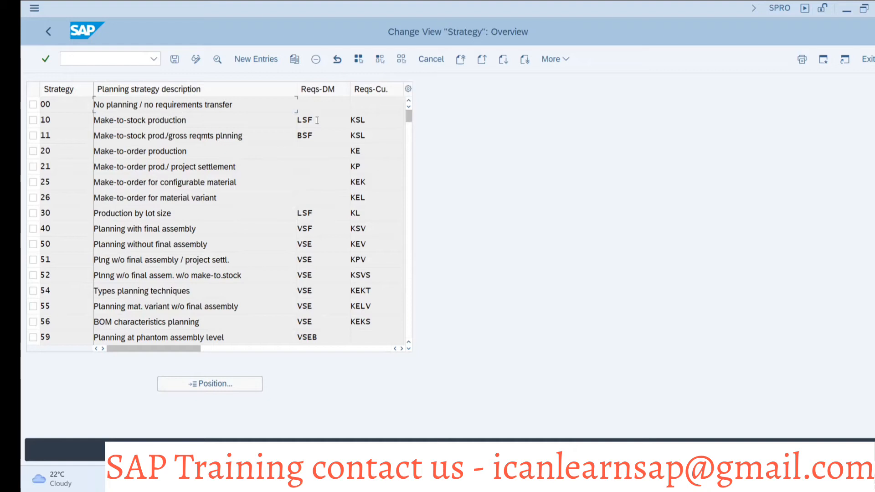
double_click(79, 121)
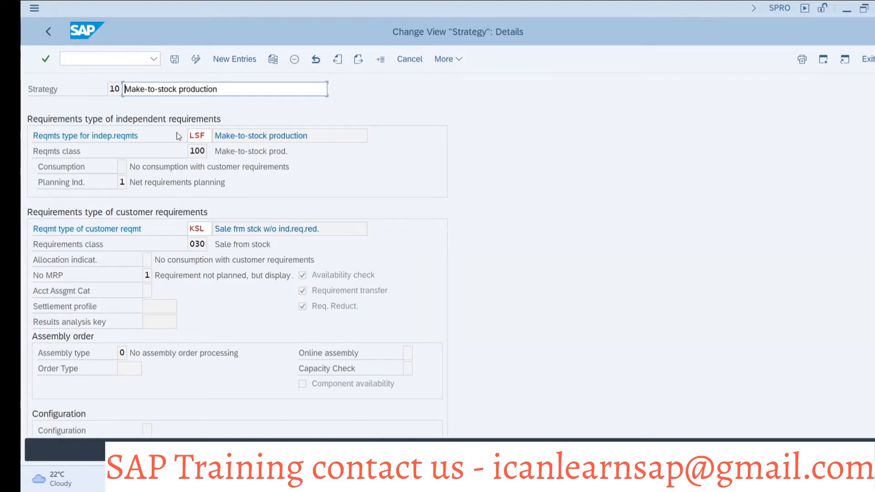
- Compare the requirements types of strategy 10 with LAPTOP-B14's requirements and material overview in the MD04 session
key(alt+Tab)
key(alt+Tab)
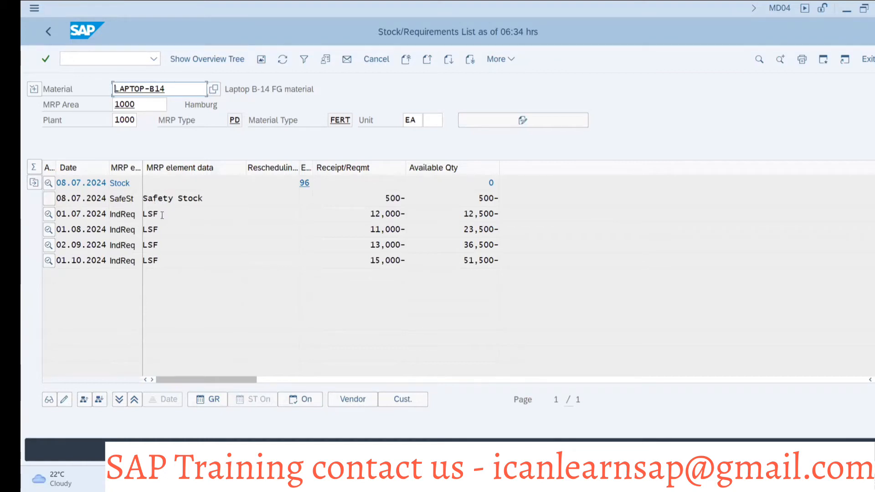
click(34, 89)
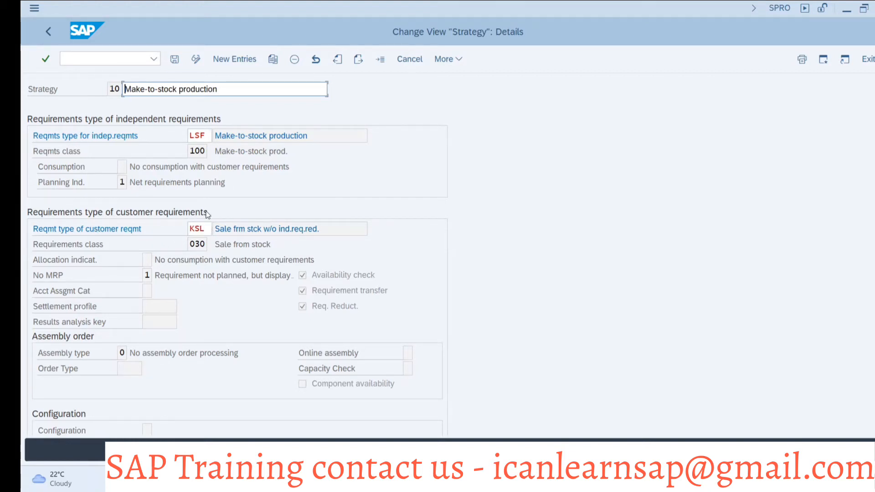
key(alt+Tab)
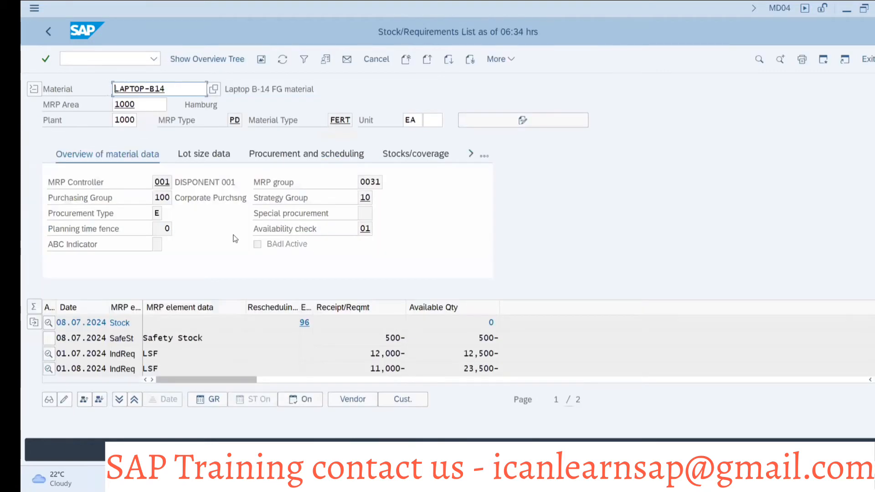
- Collapse LAPTOP-B14's header details in MD04 and open the details of strategy 11, Make-to-stock prod./gross reqmts plnning, in the SPRO session
click(33, 92)
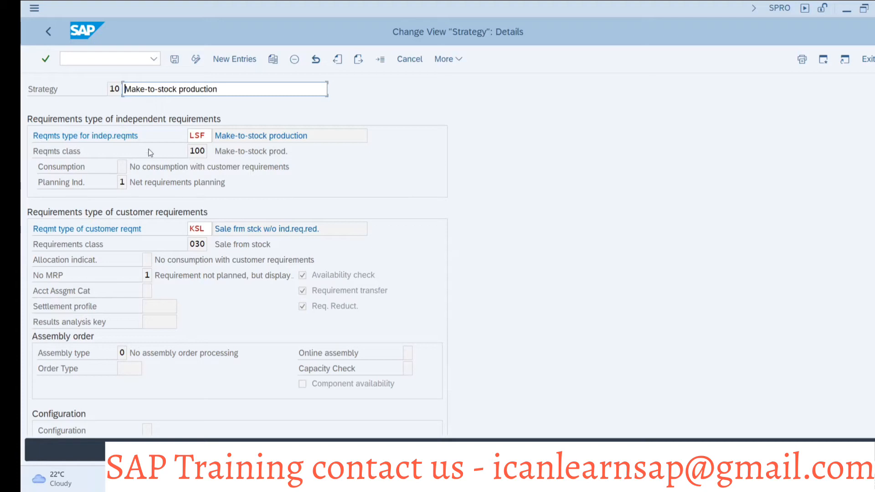
click(48, 31)
double_click(43, 136)
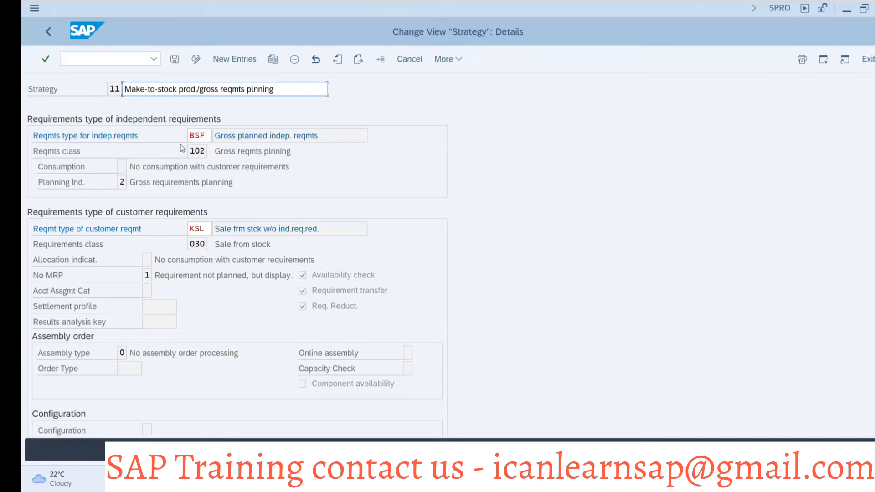
- Review the requirements types of strategy 11, then leave the strategy customizing and return to the Display IMG structure
key(alt+Tab)
key(alt+Tab)
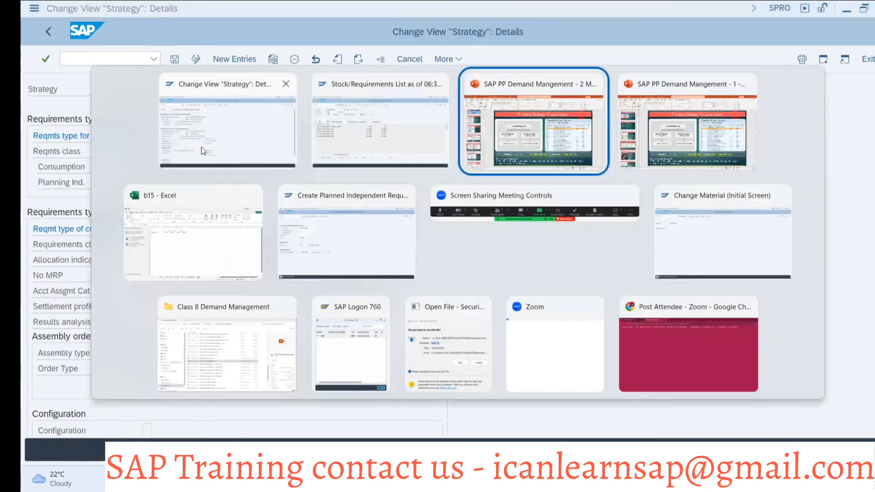
key(alt+Tab)
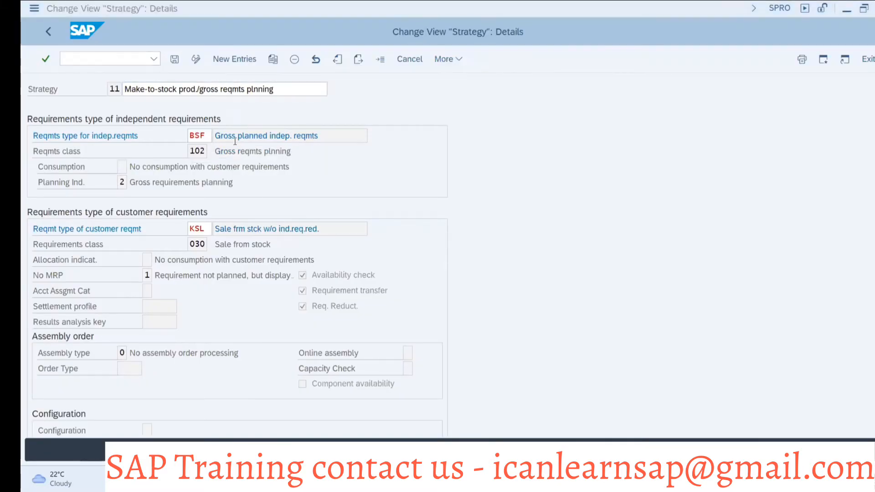
key(alt+Tab)
key(alt+Tab)
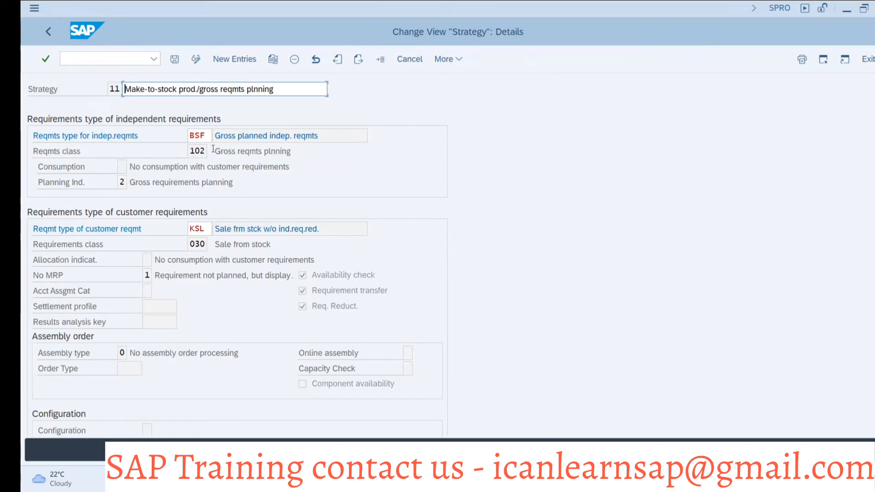
click(50, 59)
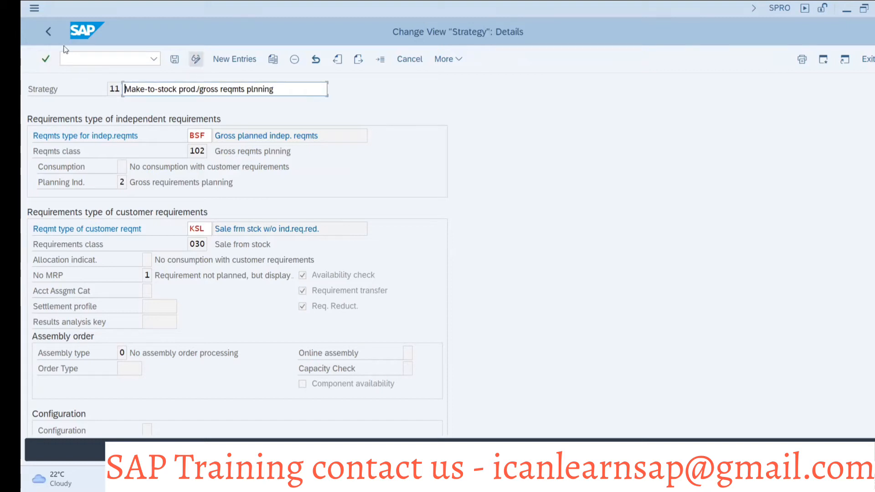
click(49, 32)
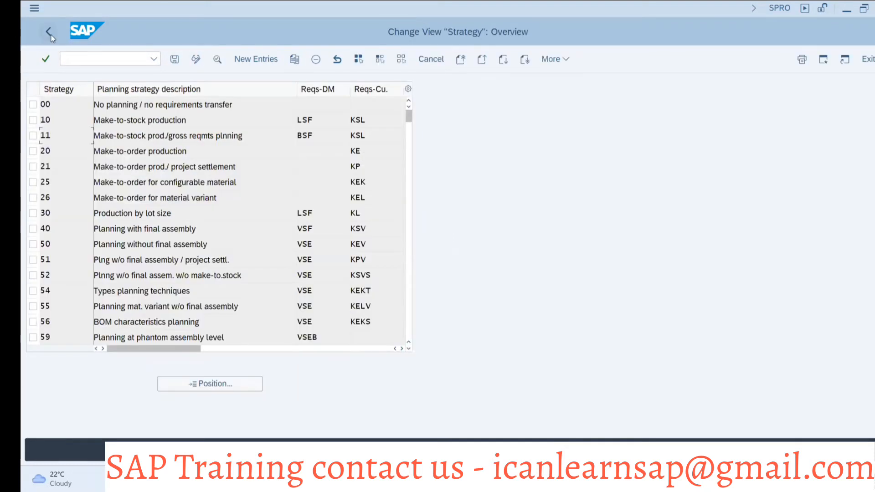
key(F3)
- Look at LAPTOP-B14 in the MD04 list and review the Planning Strategy 10 Process flow slide in PowerPoint
key(alt+Tab)
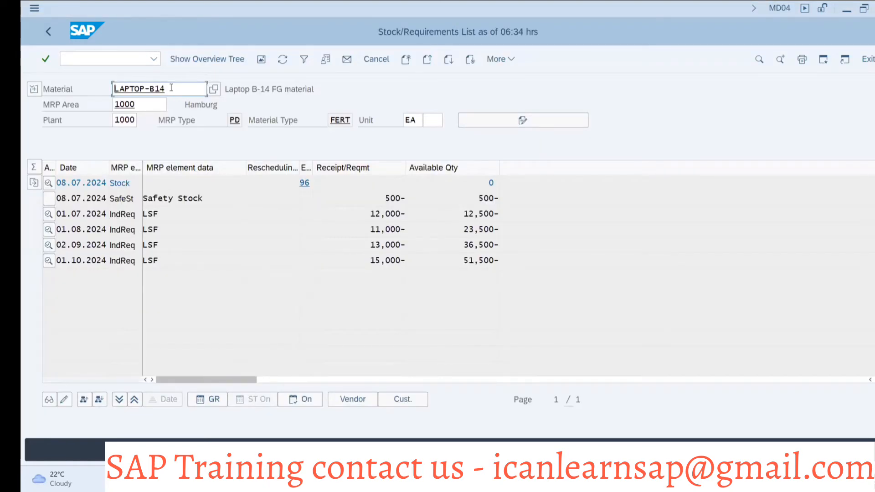
drag(165, 88, 115, 88)
key(alt+Tab)
key(alt+Tab)
click(92, 220)
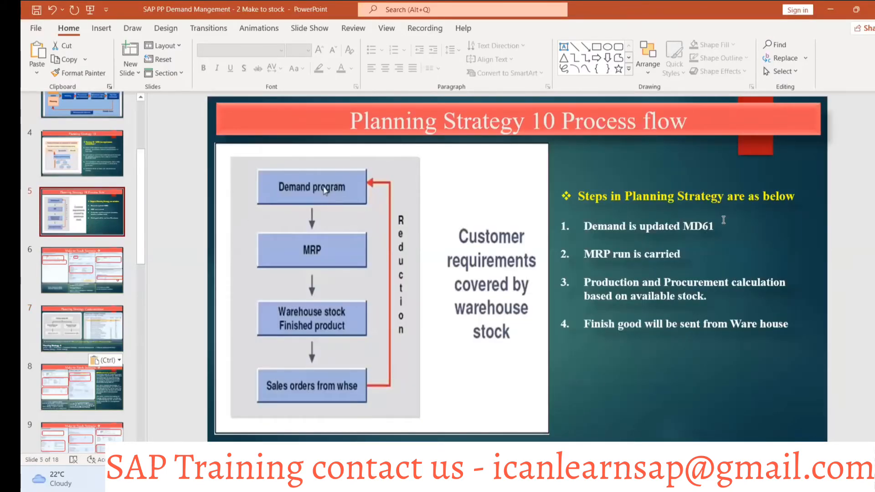
key(alt+Tab)
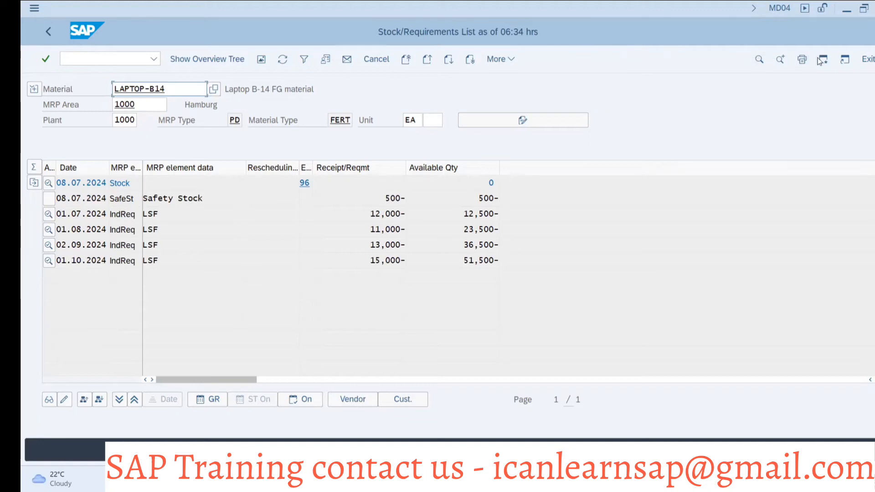
- Start single-item, multi-level planning with transaction MD02 in the Display IMG session
key(alt+Tab)
key(alt+Tab)
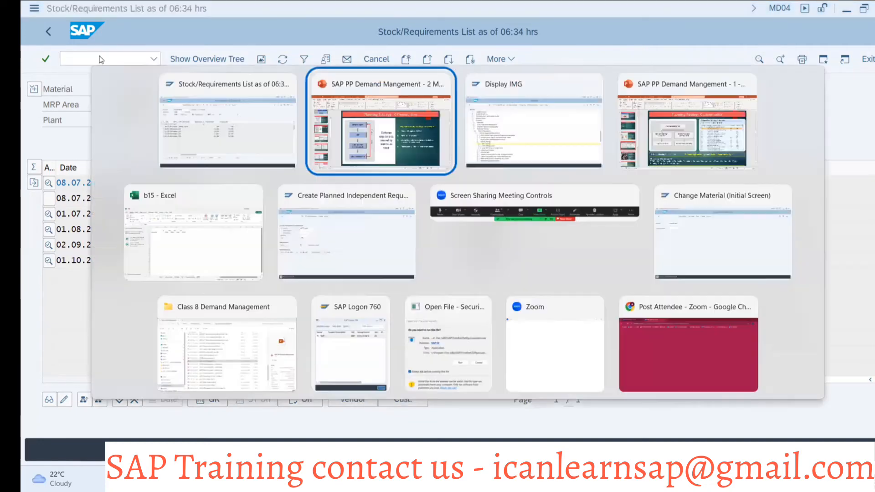
text(/nmd02)
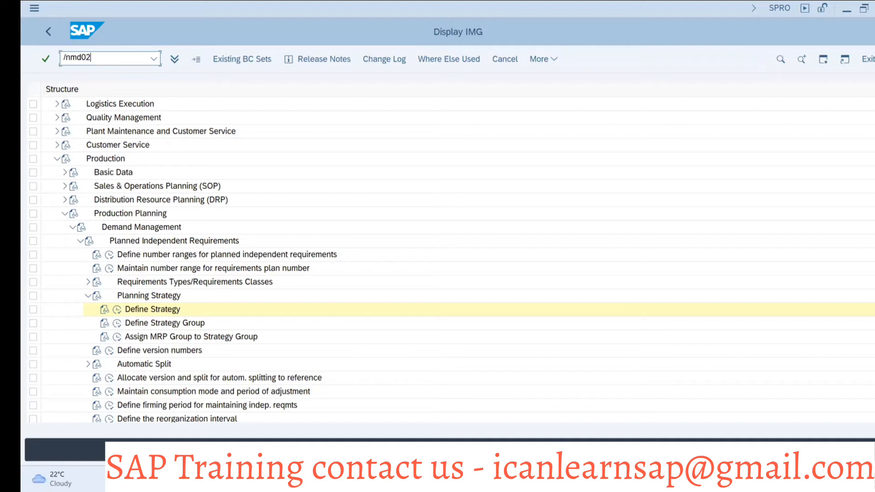
key(Return)
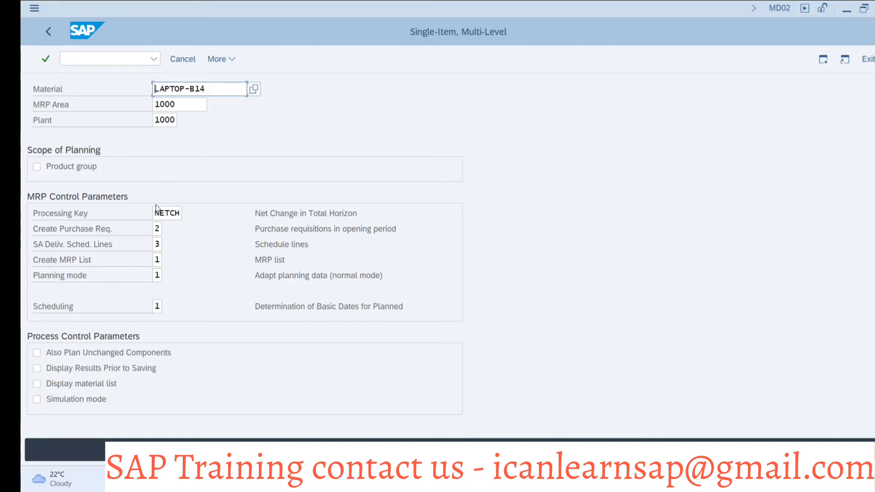
- Copy LAPTOP-B14 from the MD02 screen and open its view selection with transaction MM02 in the MD61 session
click(212, 88)
drag(212, 88, 140, 94)
key(ctrl+c)
key(alt+Tab)
key(alt+Tab)
key(alt+Tab)
key(alt+Tab)
key(alt+Tab)
key(alt+Tab)
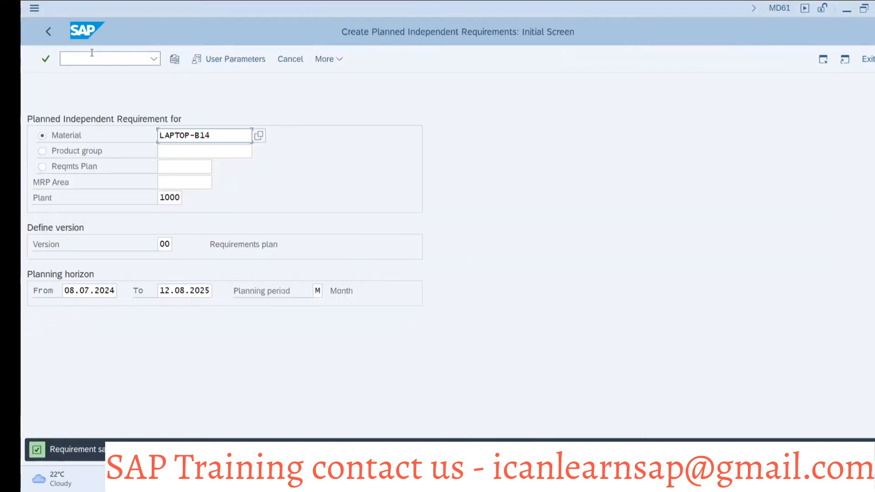
click(91, 57)
text(/nmm02)
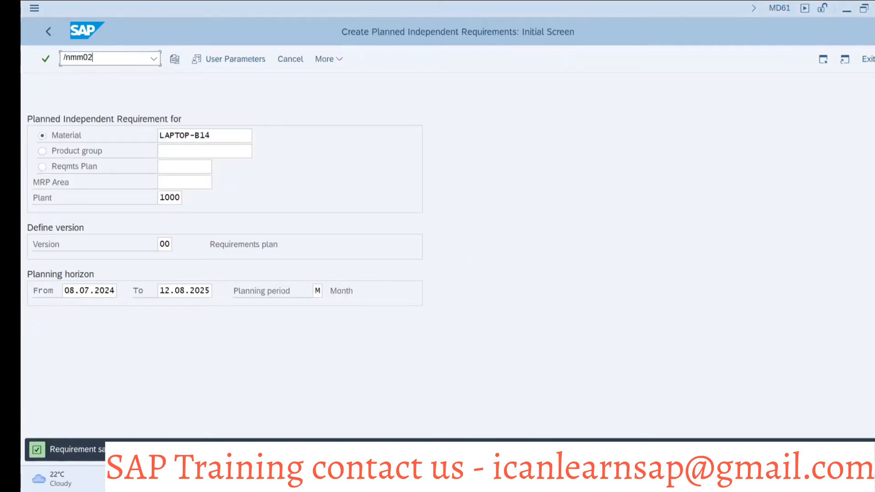
key(Return)
key(Return)
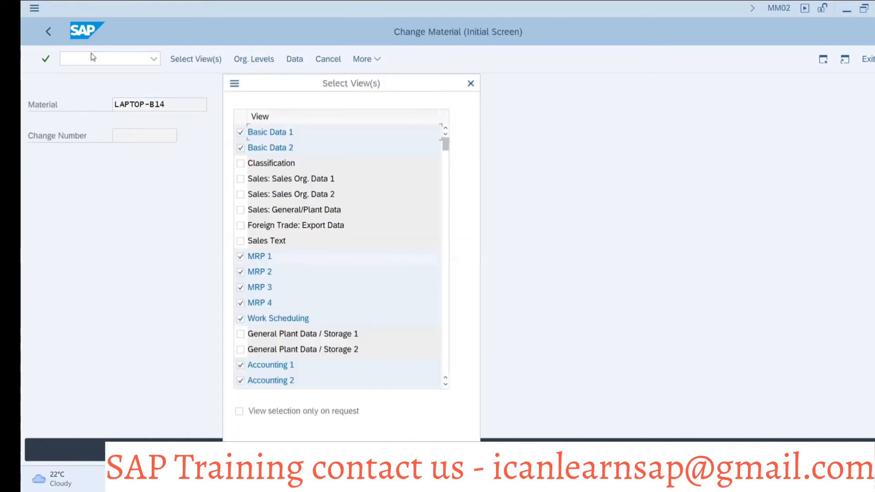
- Clear the preselected views and open only the Work Scheduling view of LAPTOP-B14
scroll(267, 275, down, 1)
scroll(267, 275, down, 1)
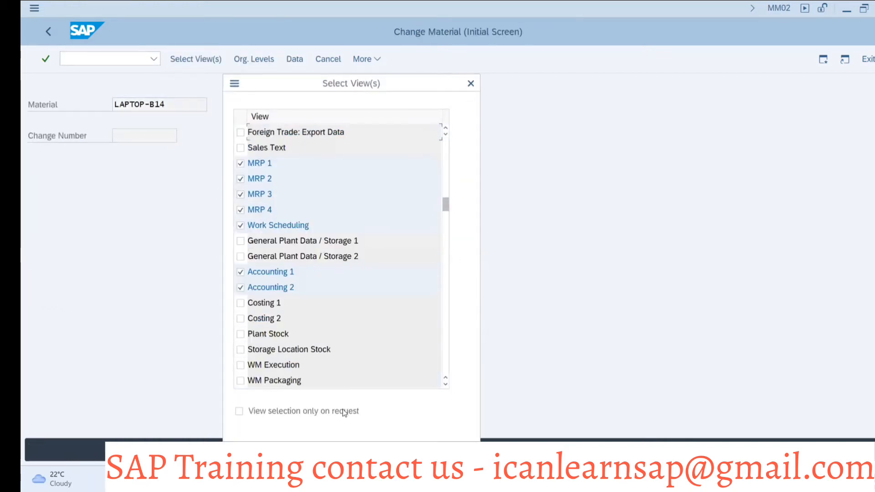
click(358, 451)
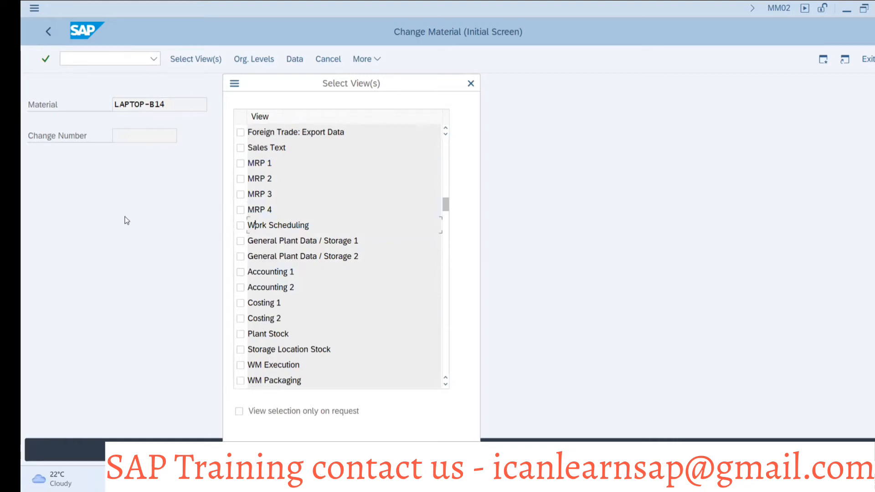
click(240, 226)
key(Return)
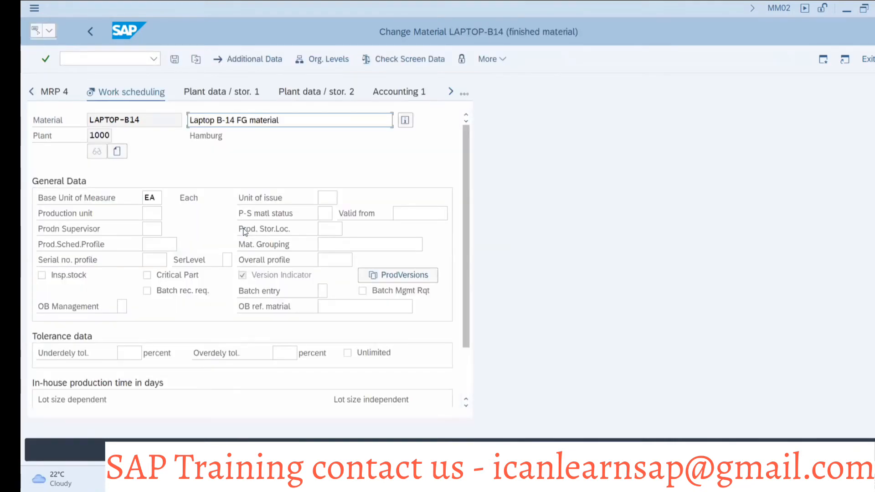
- Set LAPTOP-B14's production scheduling profile to 000001 and save the material
click(155, 245)
click(160, 260)
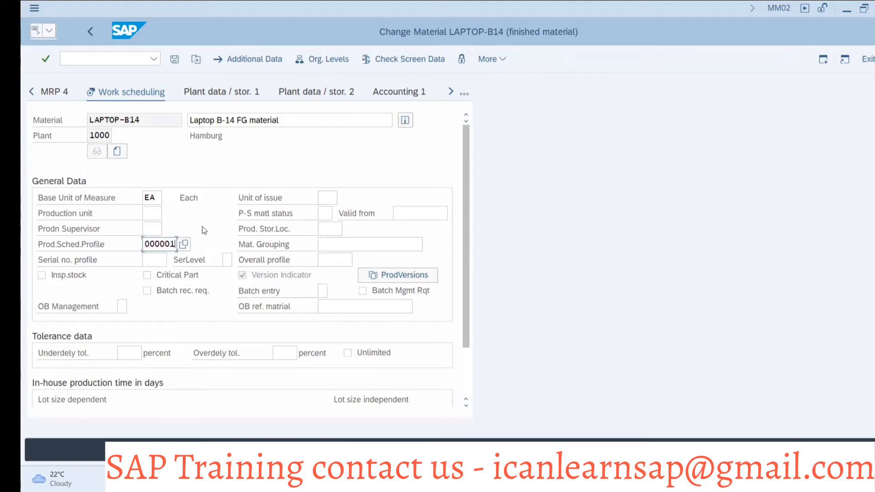
click(174, 60)
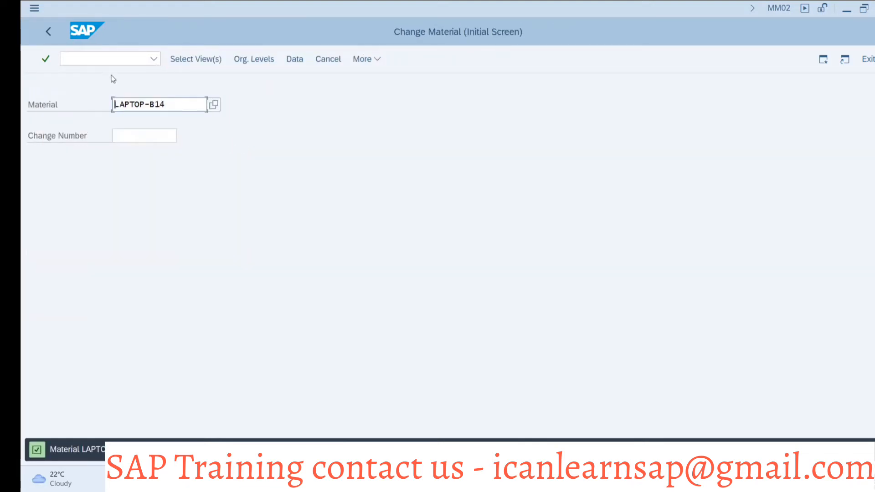
- Check LAPTOP-B14 in the stock/requirements list of the MD04 session
key(alt+Tab)
key(Tab)
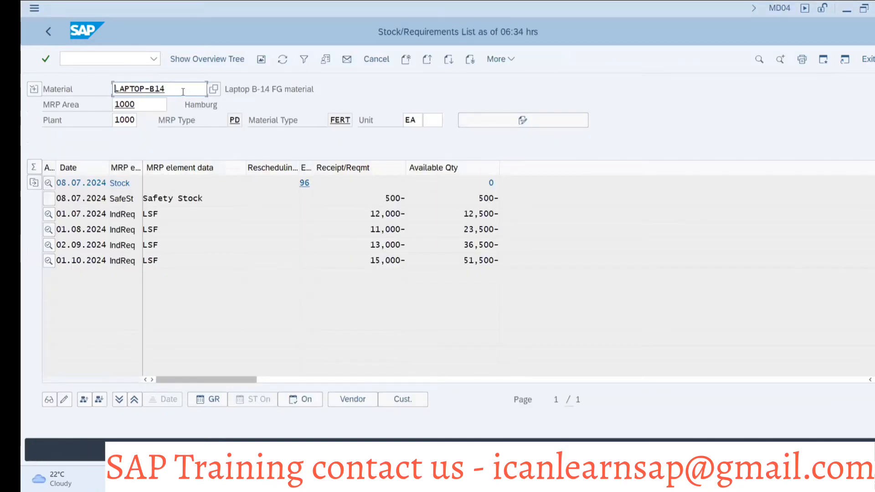
drag(165, 89, 116, 89)
click(116, 89)
- In the MD02 session, set the planning mode to 3 and run the planning for LAPTOP-B14 in plant 1000
key(alt+Tab)
key(Tab)
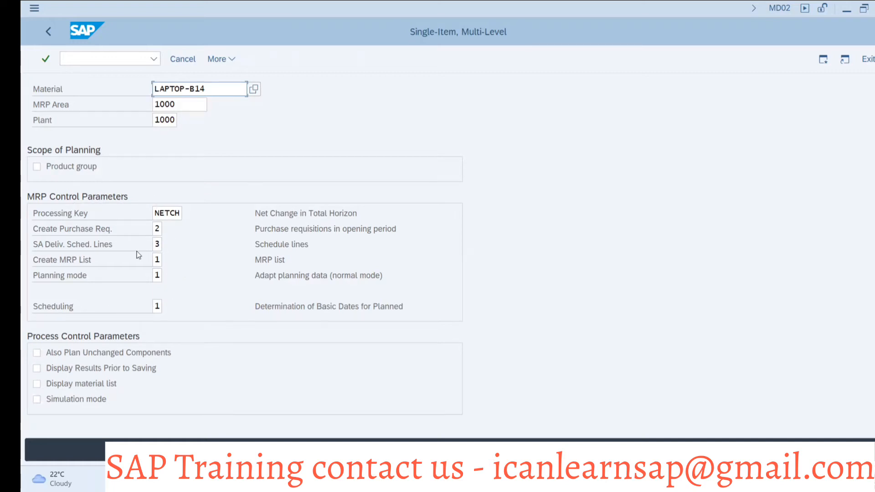
click(157, 275)
key(BackSpace)
text(3)
key(Return)
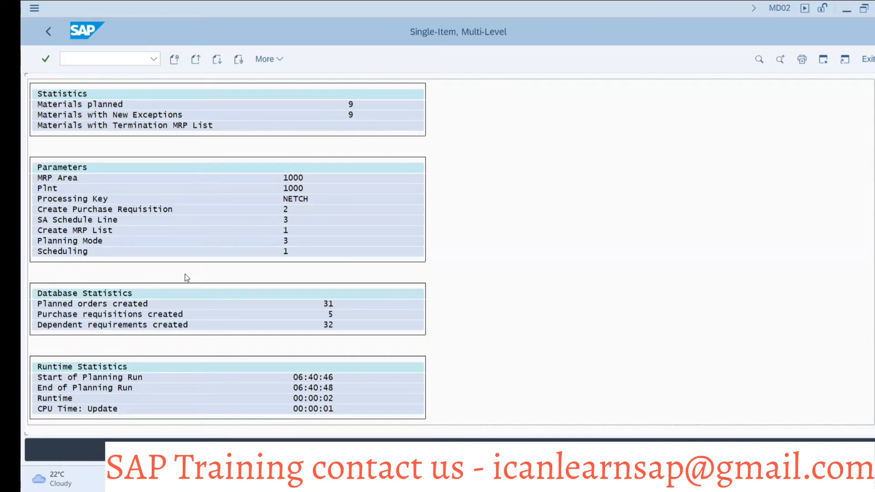
- Refresh the MD04 stock/requirements list and open the additional data of the 12,500 EA planned order dated 09.07.2024
key(alt+Tab)
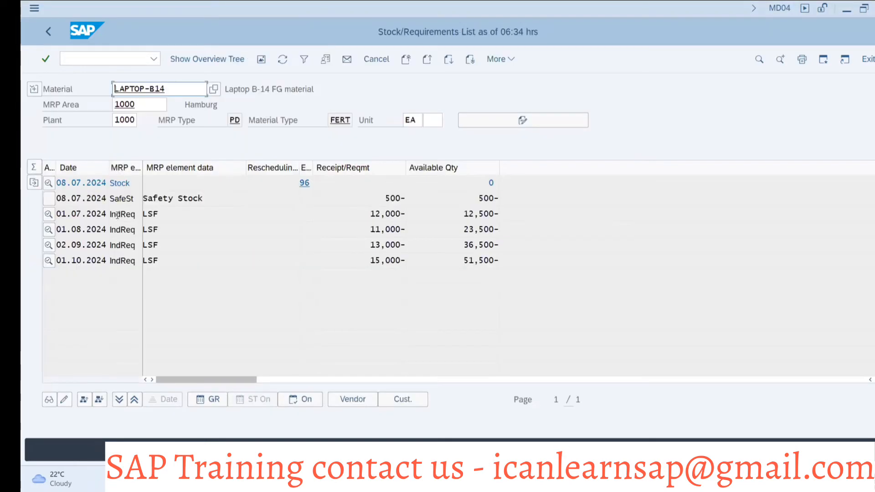
click(283, 59)
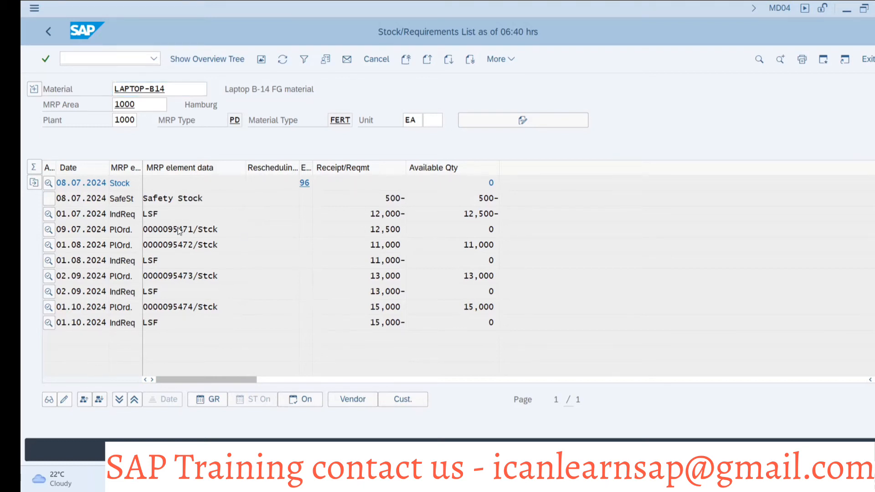
double_click(178, 228)
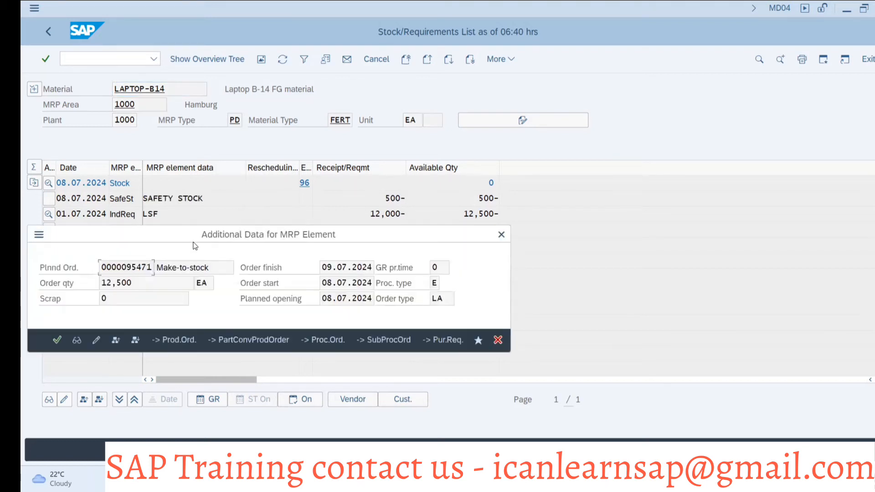
- Convert the 12,500 EA planned order into a production order using task list group 50001720, group counter 1
click(171, 337)
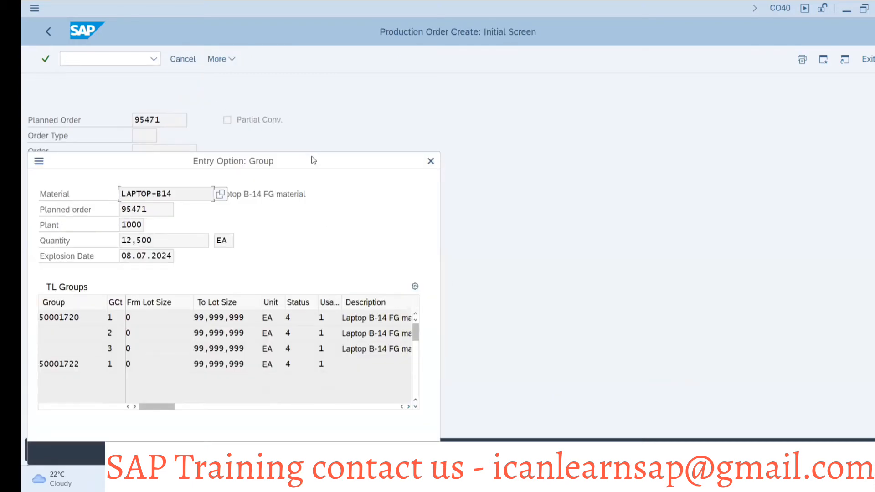
drag(314, 160, 560, 122)
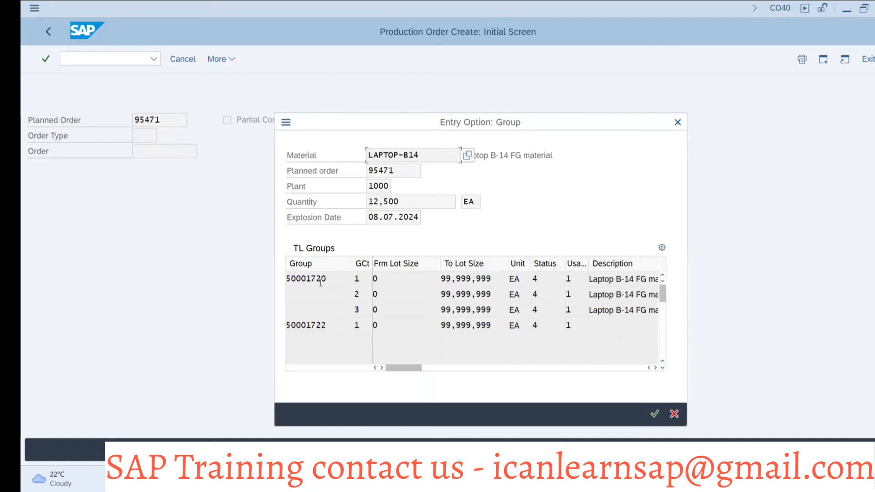
double_click(360, 278)
drag(319, 299, 518, 199)
click(568, 318)
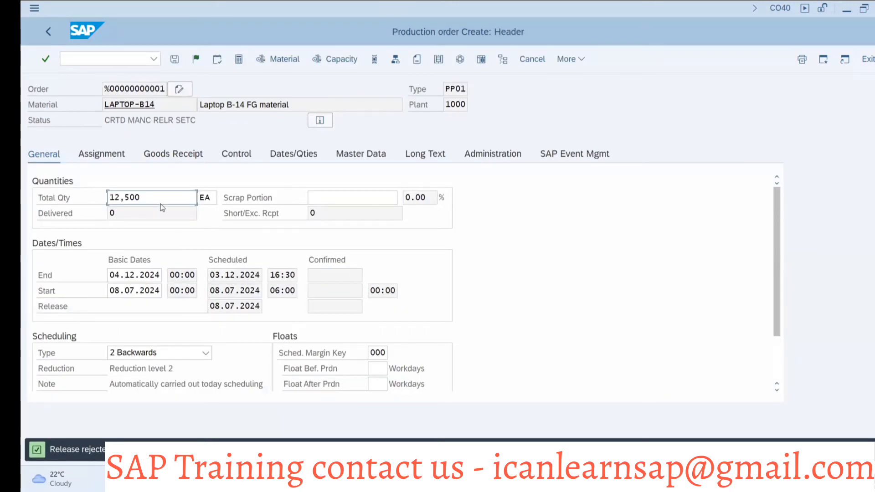
- Try to release the LAPTOP-B14 production order
click(194, 58)
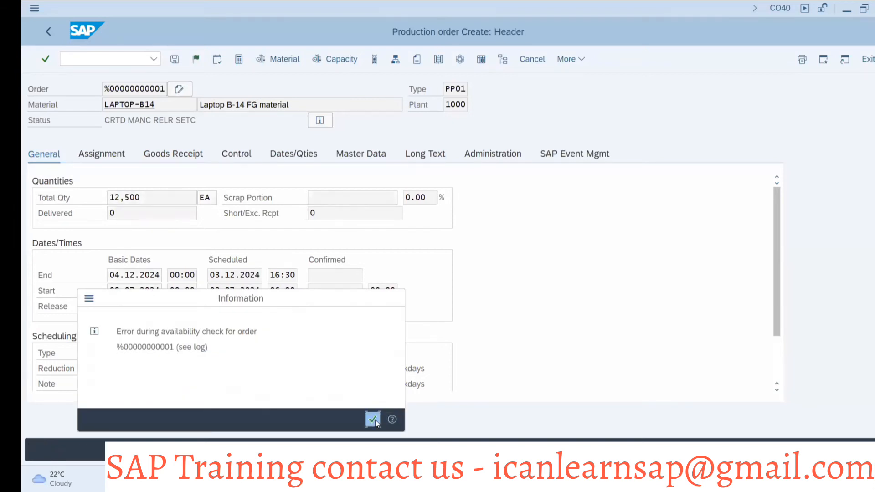
click(372, 419)
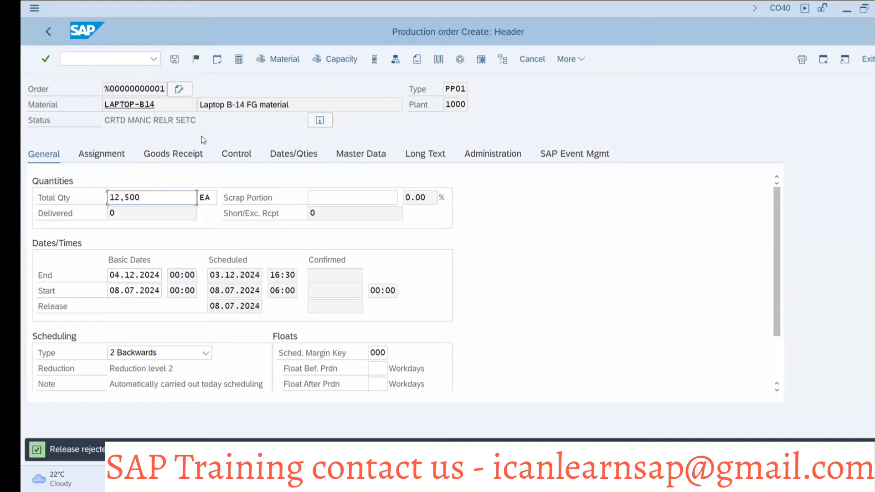
- Save the LAPTOP-B14 production order despite the cost calculation error and refresh the stock/requirements list in MD04
click(175, 60)
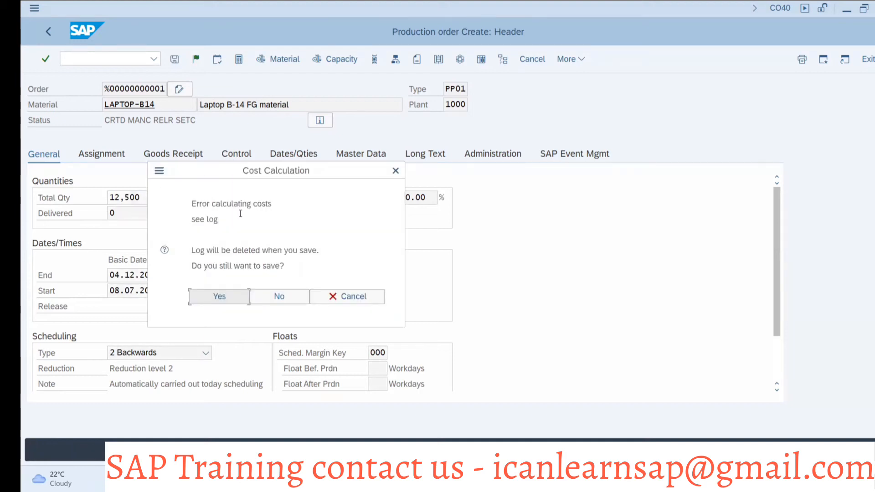
click(232, 295)
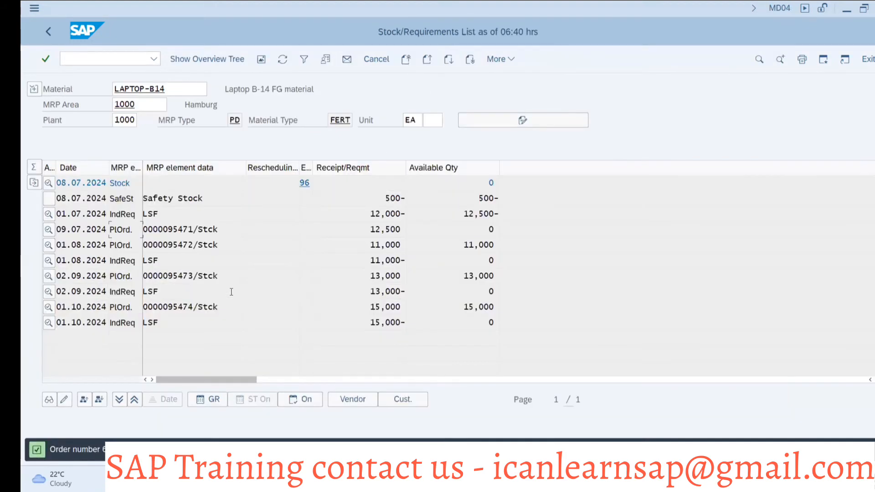
click(285, 61)
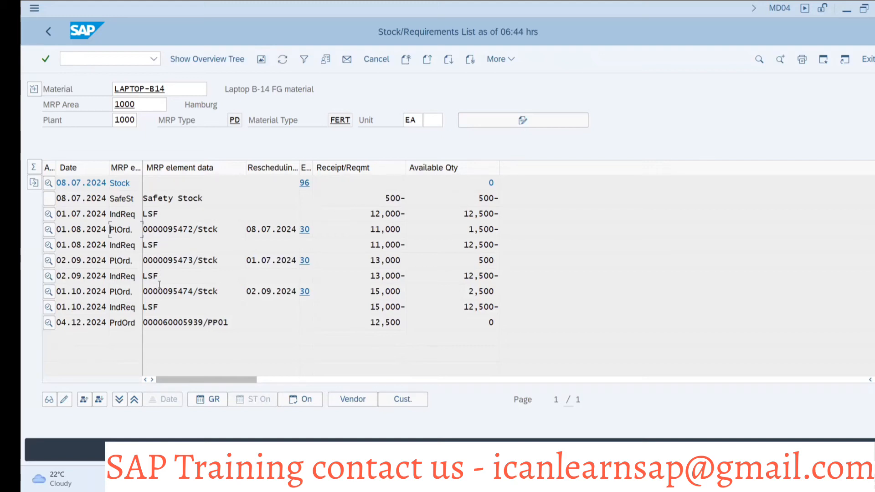
- Open the LAPTOP-B14 production order of 04.12.2024 for change, then try to release it and check its material availability
double_click(194, 322)
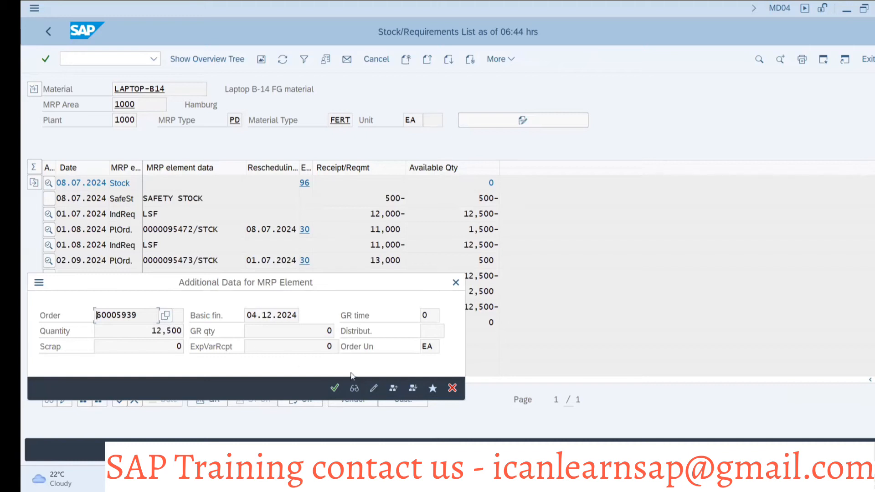
click(374, 387)
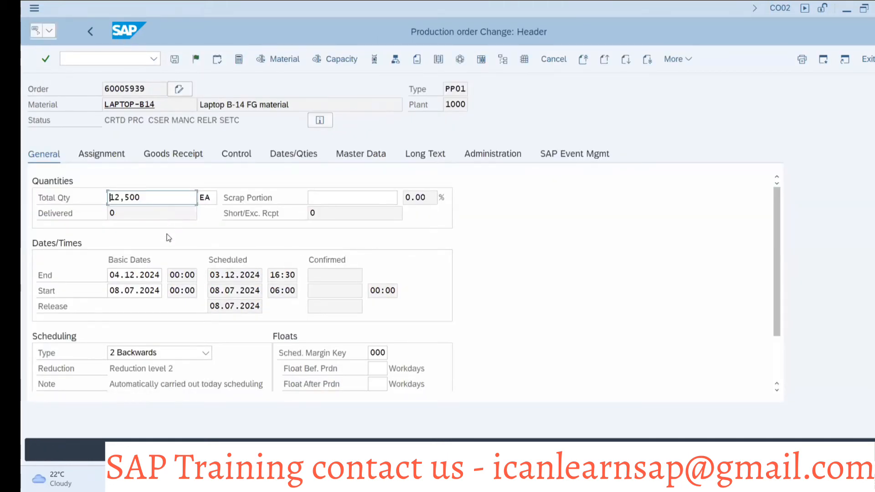
click(196, 59)
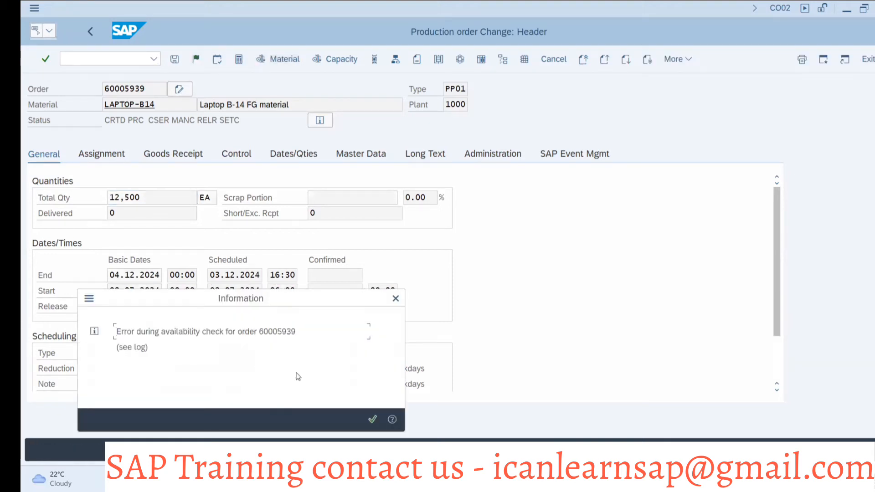
click(372, 419)
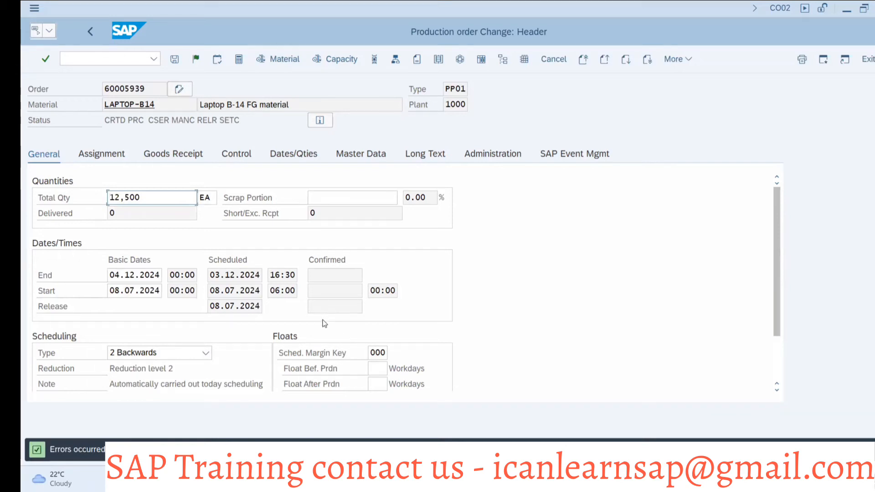
click(286, 59)
click(395, 298)
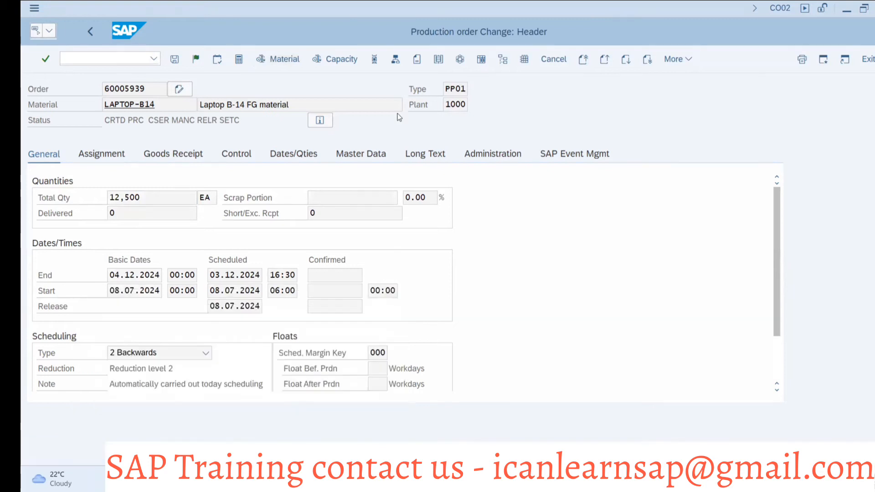
- Open the production order's component overview and copy the component name PLASTIC RUNNER
click(394, 59)
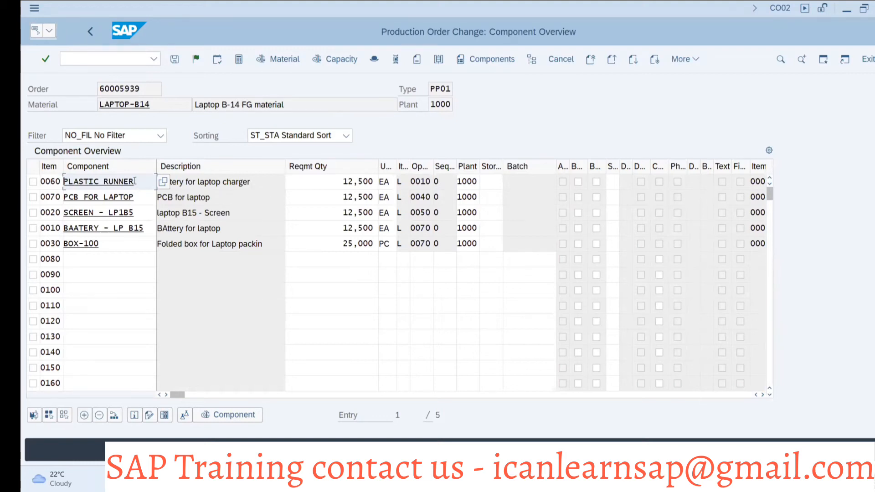
drag(137, 184, 64, 179)
key(ctrl+c)
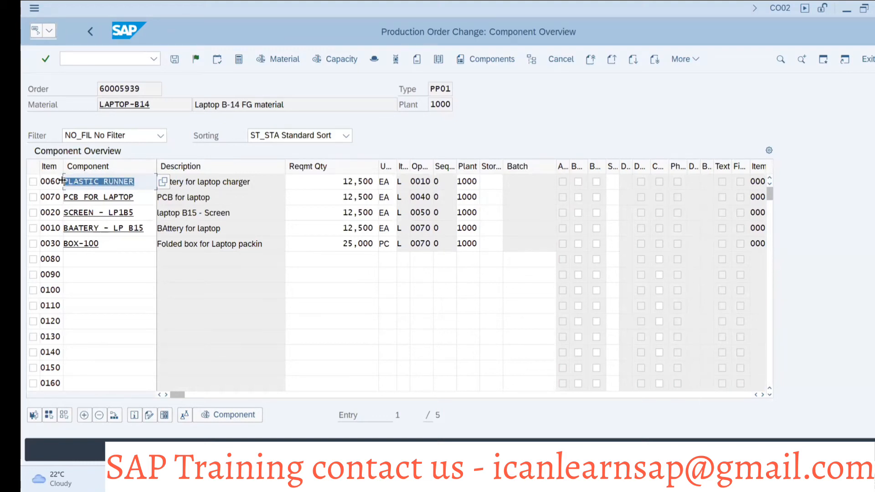
click(63, 180)
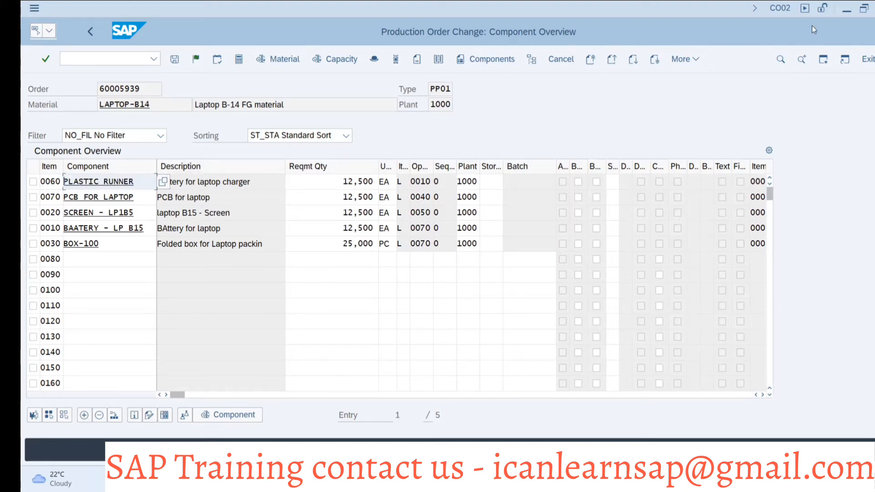
- In a new session, open material PLASTIC RUNNER in MM02 with only the MRP 1, MRP 2 and MRP 3 views selected
click(821, 63)
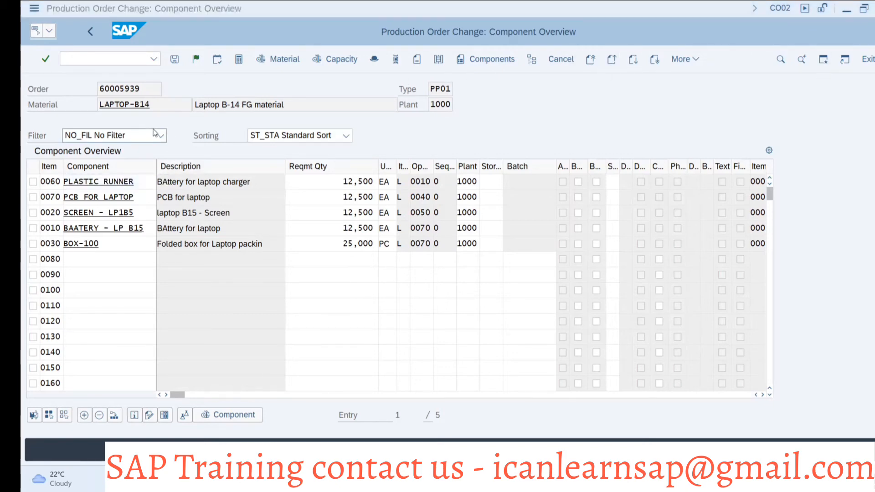
text(mm02)
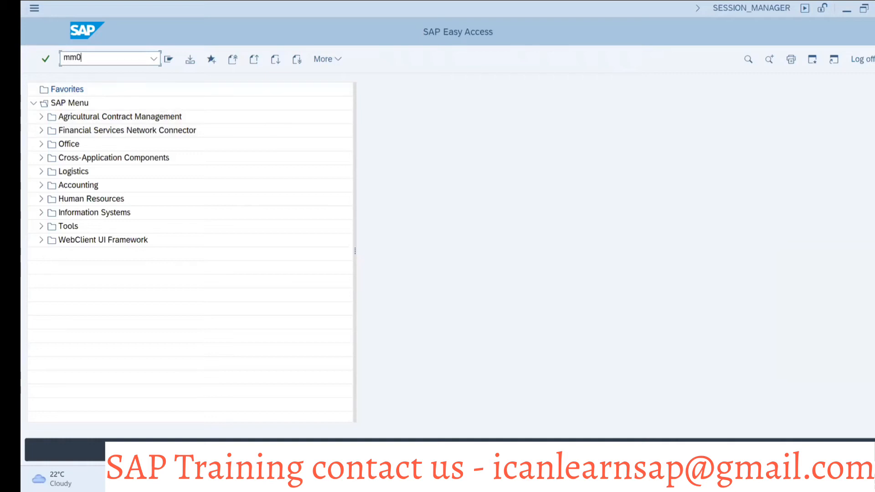
key(Return)
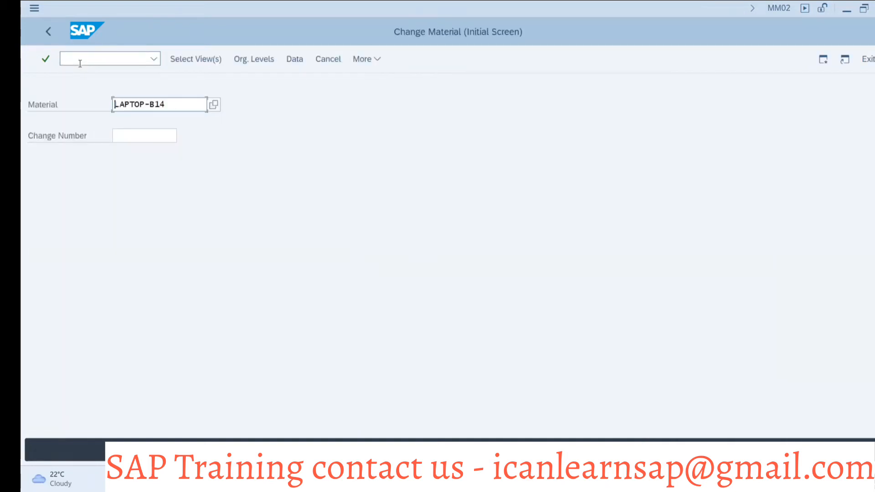
key(ctrl+v)
key(Return)
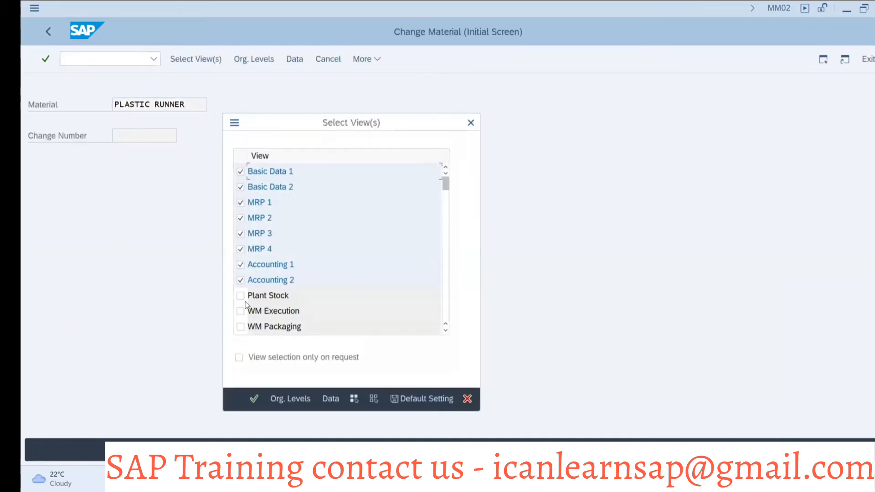
click(374, 399)
click(240, 202)
click(241, 219)
click(240, 234)
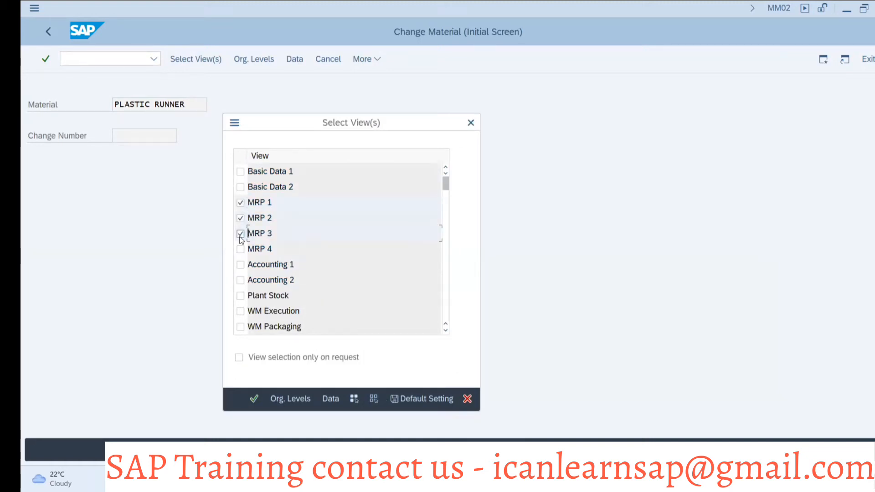
key(Return)
- Set the availability check of PLASTIC RUNNER to 01 in the MRP 3 view and save the material
scroll(188, 256, down, 3)
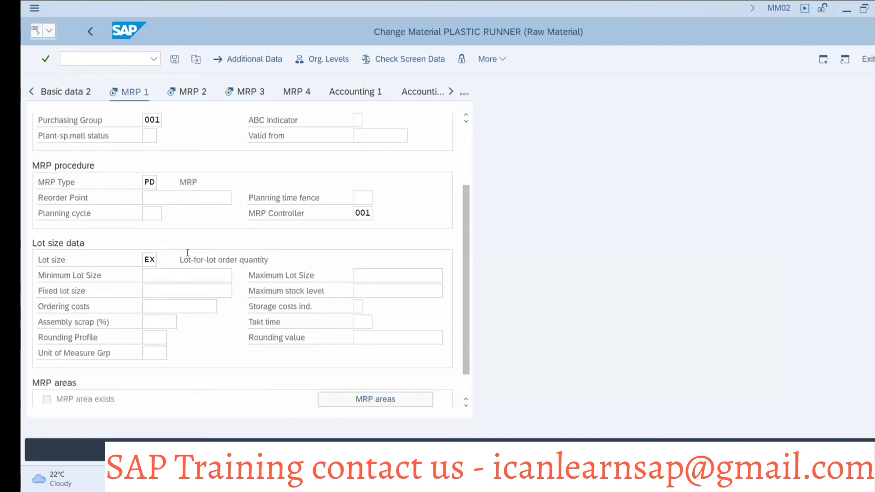
click(189, 93)
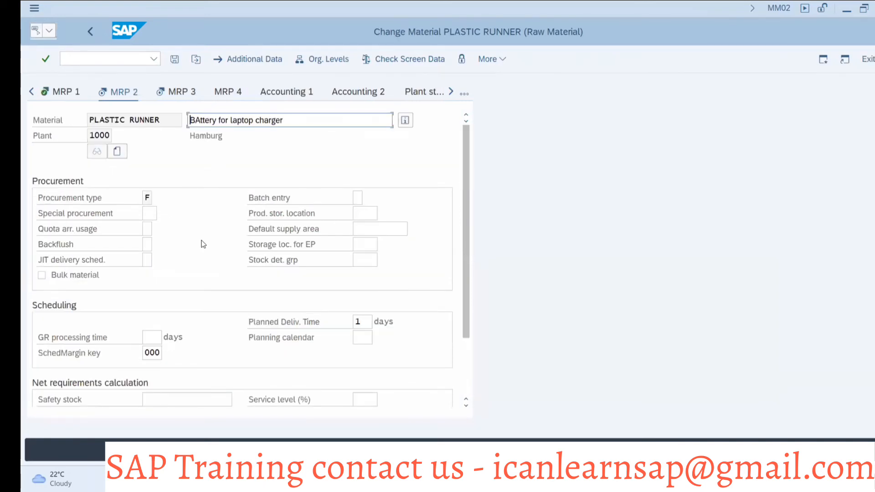
click(189, 93)
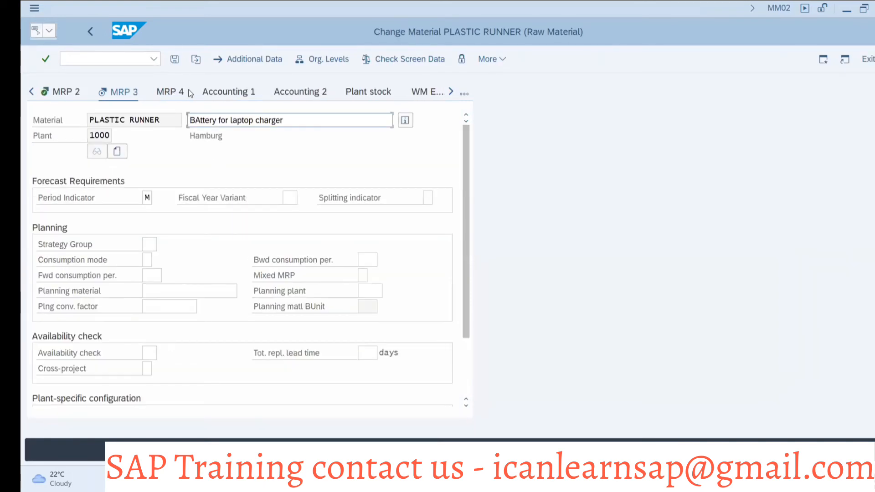
click(149, 352)
text(01)
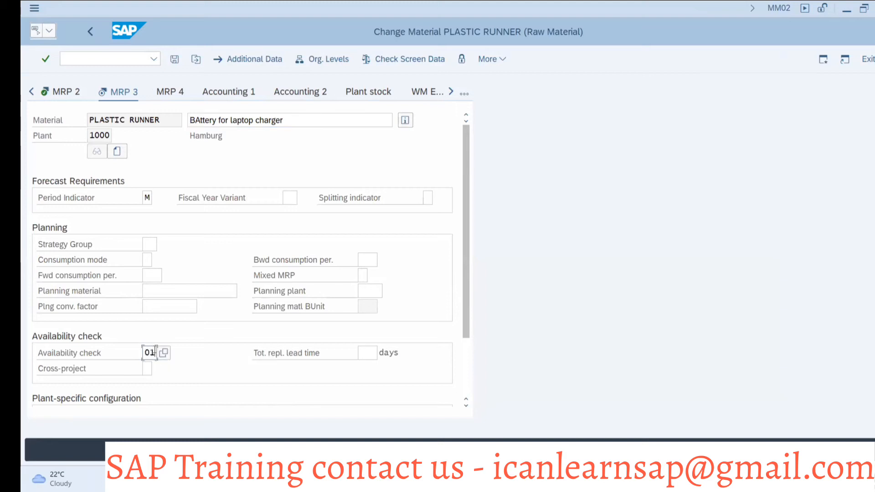
click(175, 59)
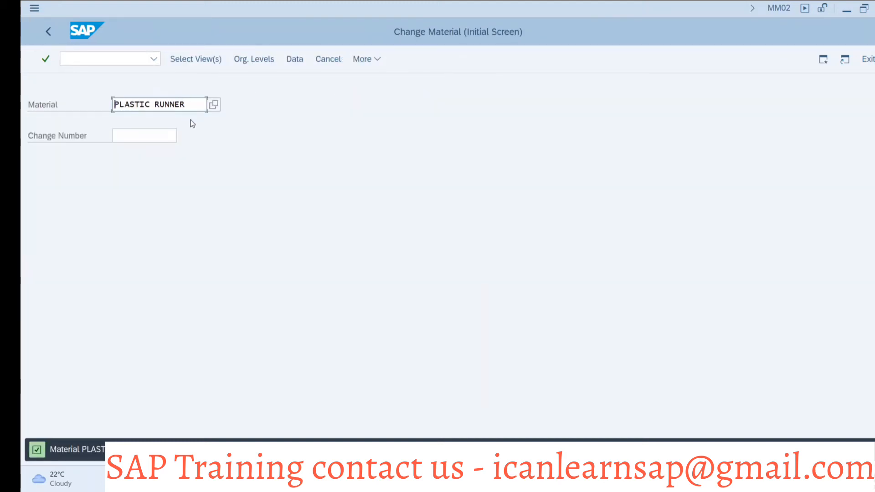
- Copy the component name PCB FOR LAPTOP from the production order and open that material in MM02 with the preselected views
key(alt+Tab)
drag(146, 201, 64, 197)
key(ctrl+c)
key(alt+Tab)
key(ctrl+v)
key(Return)
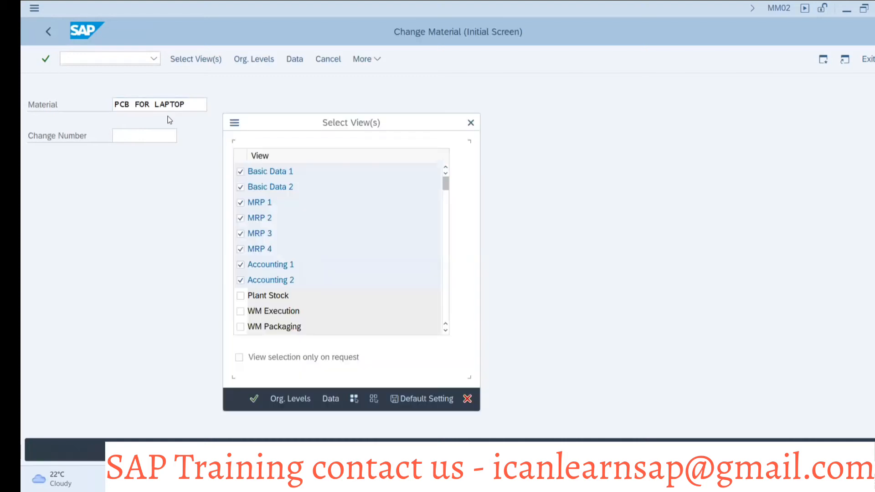
key(Return)
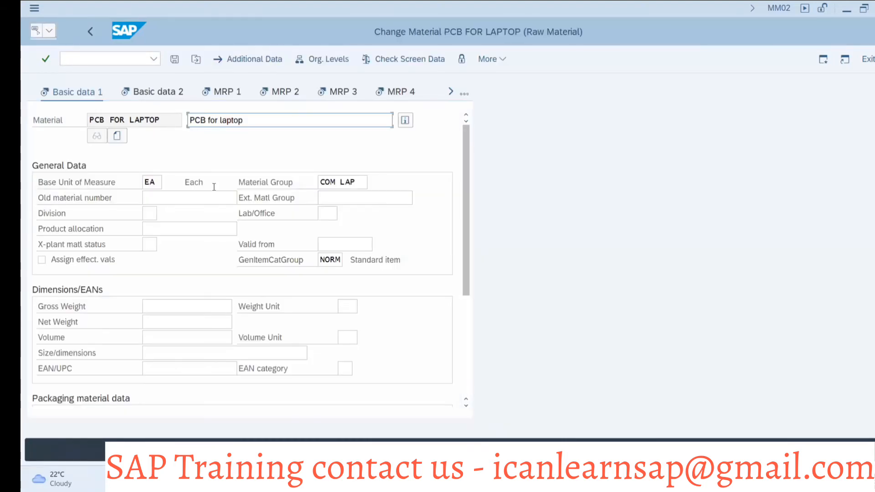
- Fill in the availability check of PCB FOR LAPTOP in the MRP 3 view and save the material
click(337, 96)
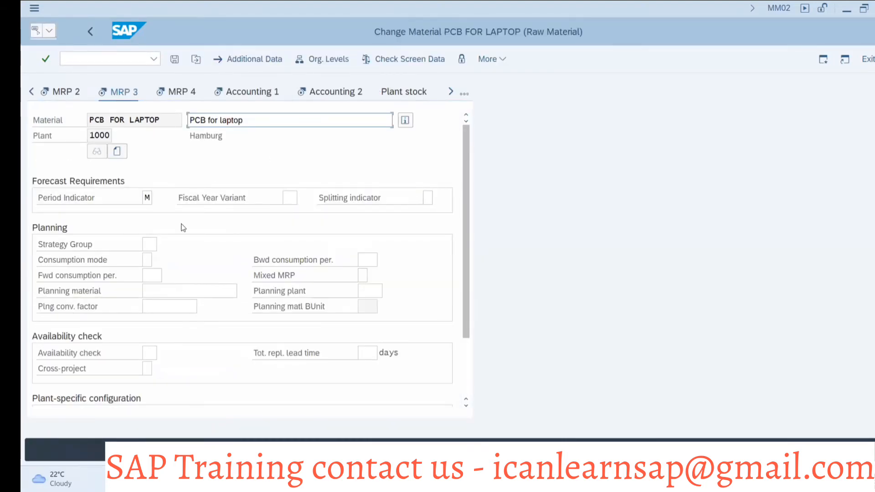
click(146, 352)
click(154, 370)
key(ctrl+s)
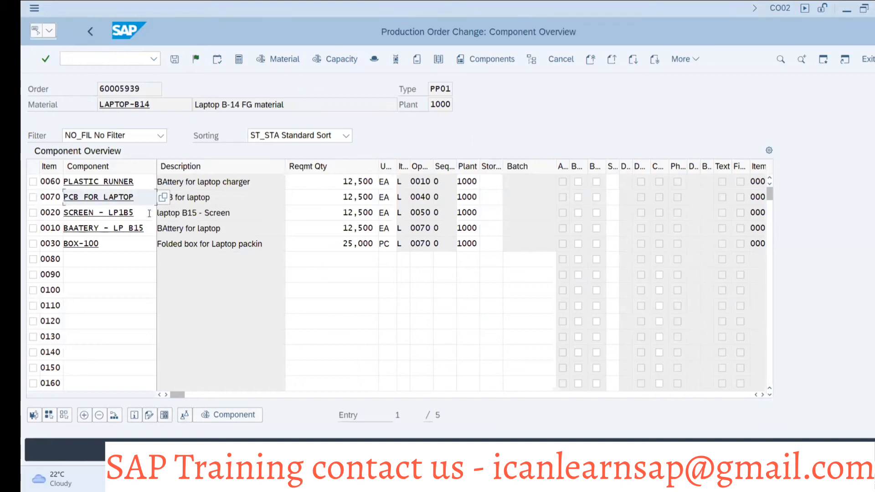
- Copy the component name SCREEN - LP1B5 from the production order and open that material in MM02 with the preselected views
drag(149, 214, 60, 212)
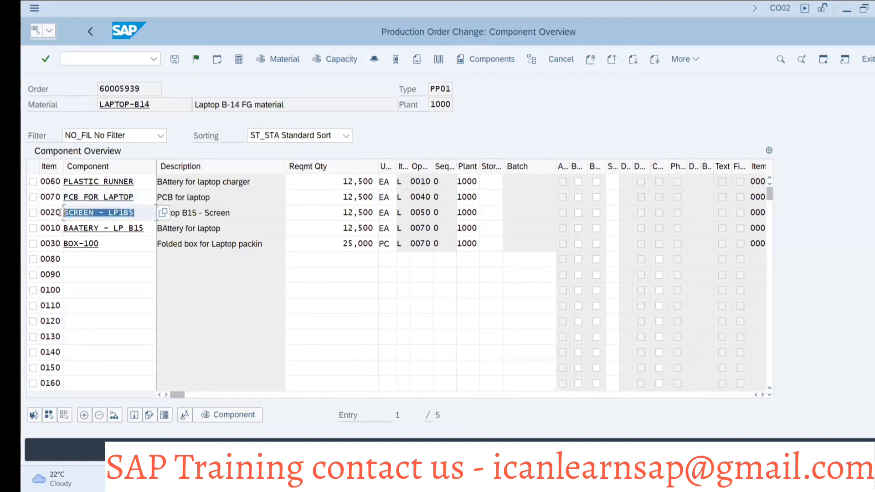
key(ctrl+c)
key(alt+Tab)
key(ctrl+v)
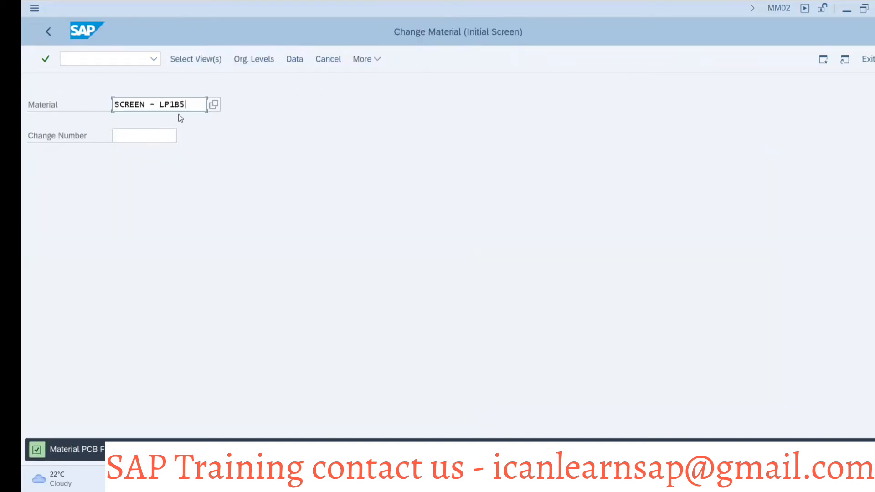
key(Return)
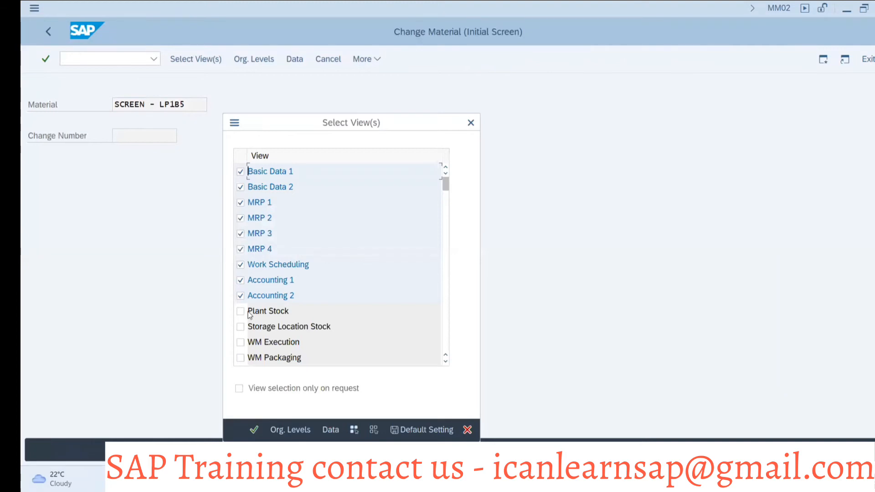
click(256, 430)
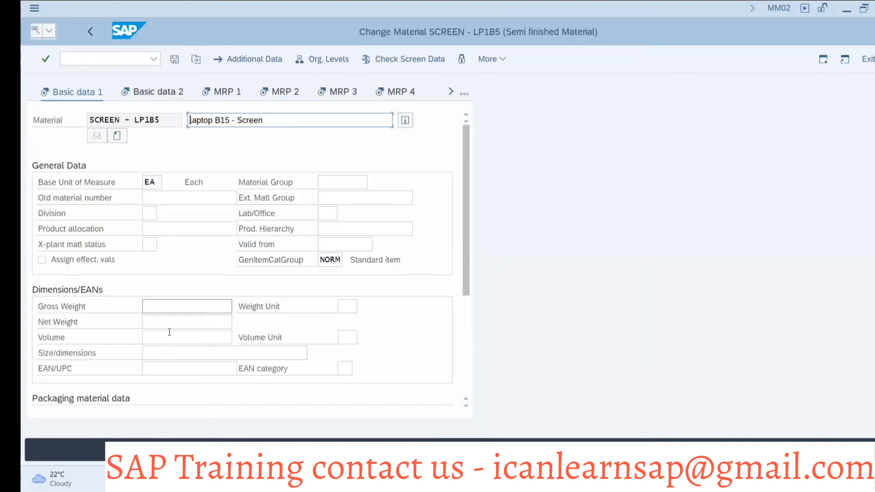
- Choose checking group 02 Individual reqmt for the availability check of SCREEN - LP1B5 in the MRP 3 view and save the material
click(394, 91)
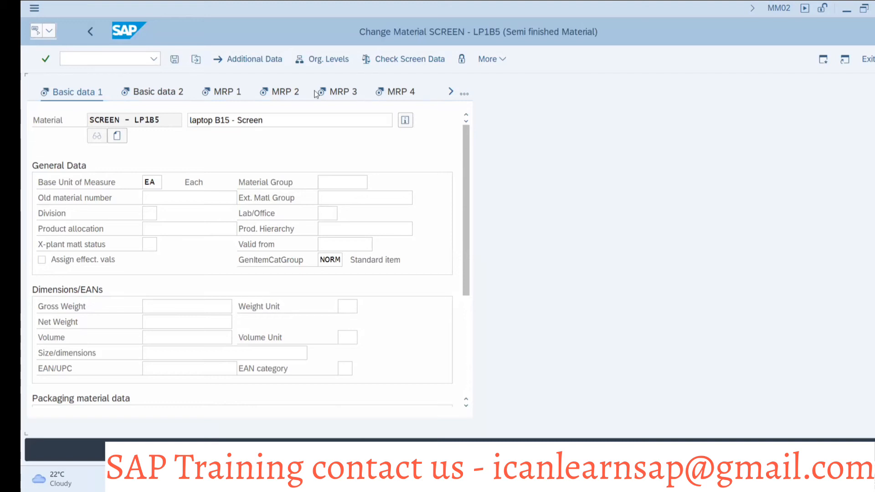
click(77, 96)
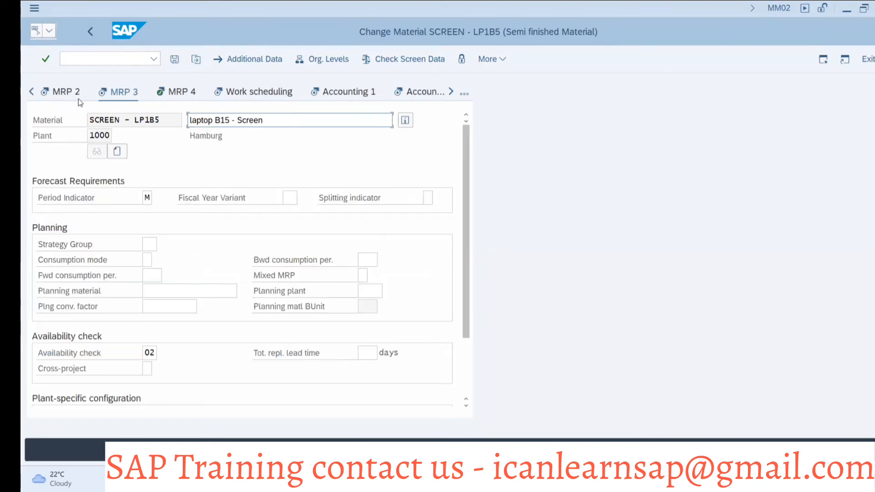
click(155, 353)
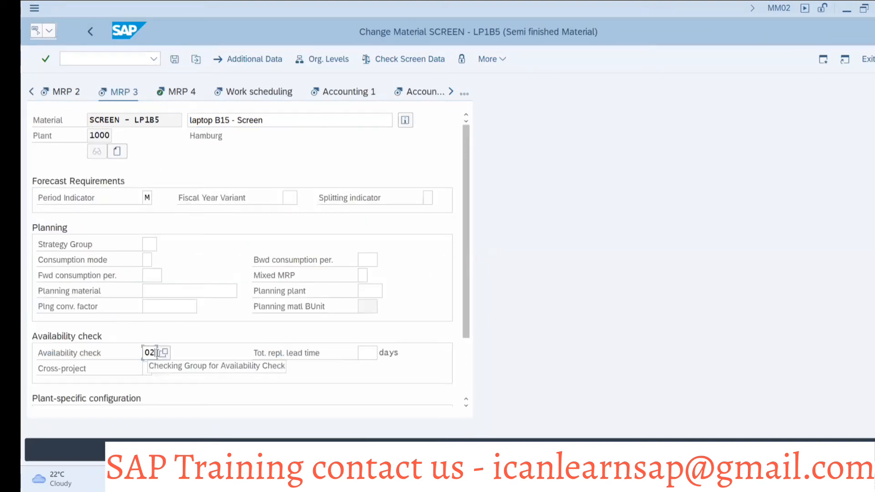
click(166, 352)
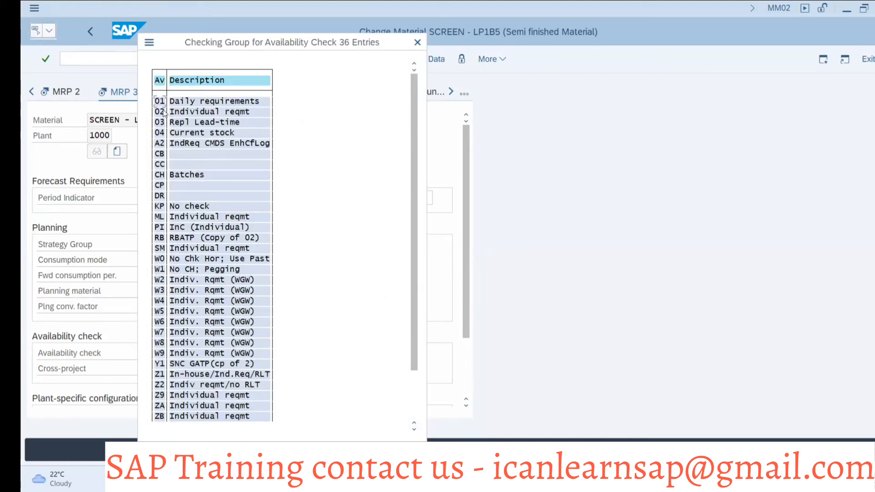
double_click(163, 111)
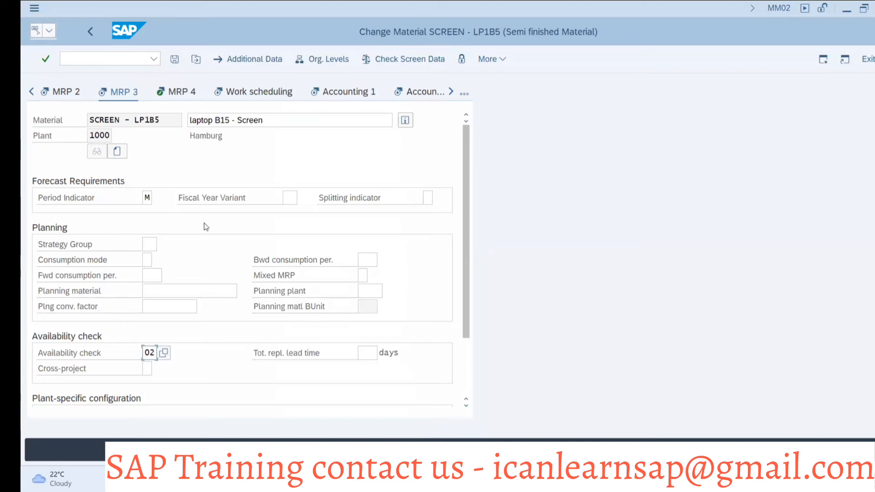
click(175, 59)
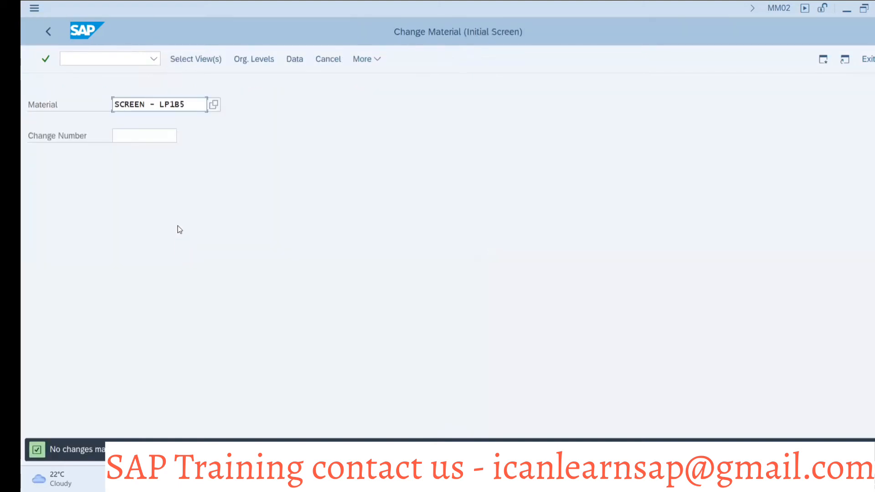
- Open the material SCREEN - LP1B5 for changing with only the MRP 3 view selected
key(alt)
key(alt)
key(alt)
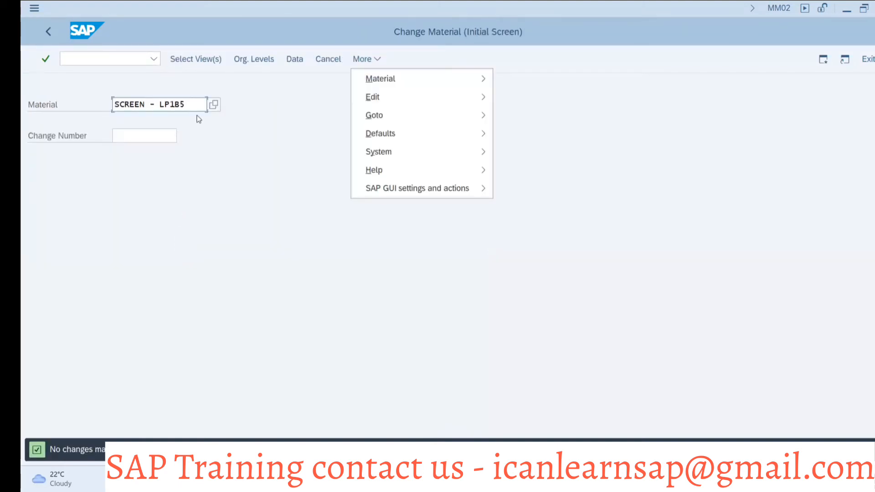
key(alt)
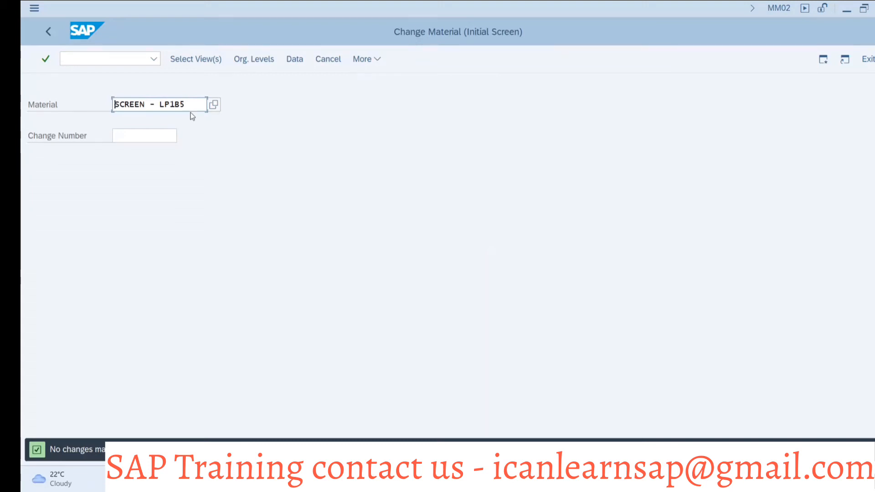
key(Return)
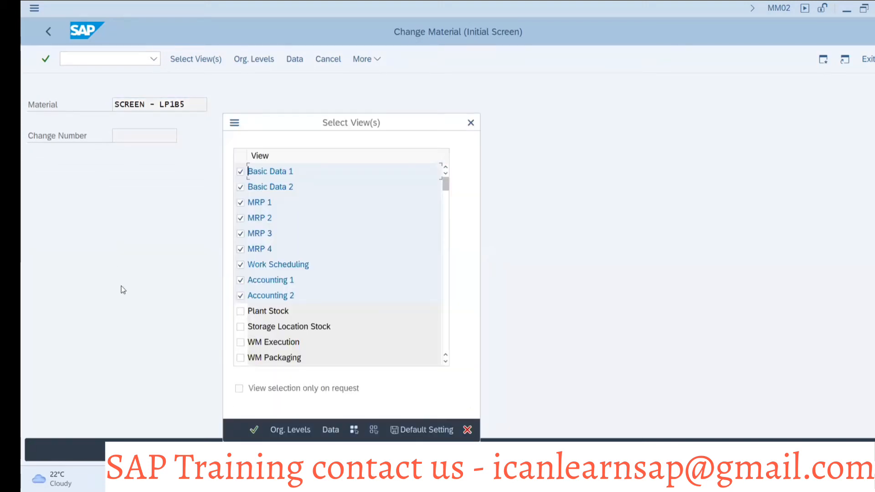
click(374, 430)
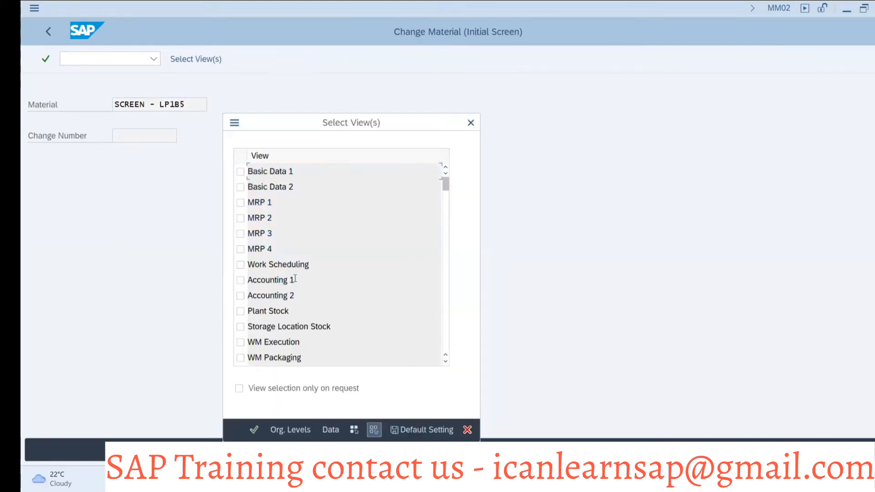
click(240, 234)
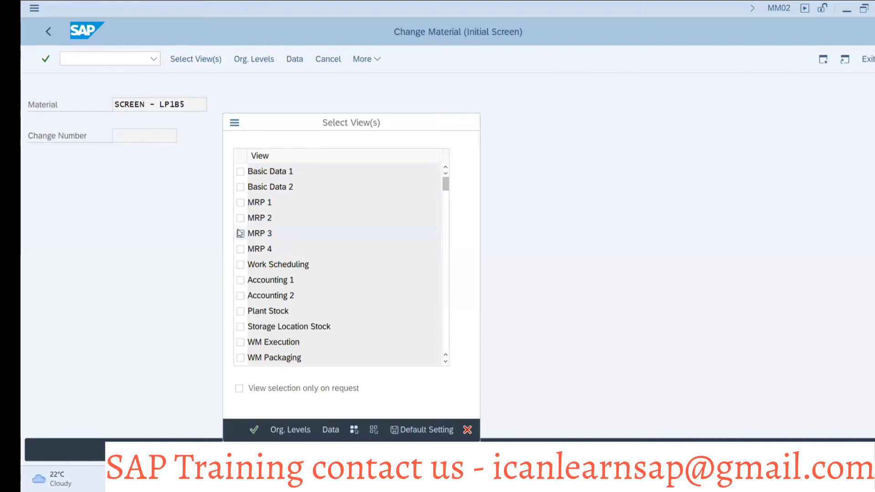
double_click(240, 233)
- Set the availability check of SCREEN - LP1B5 to 01 and save the material
click(155, 354)
key(BackSpace)
text(1)
key(Return)
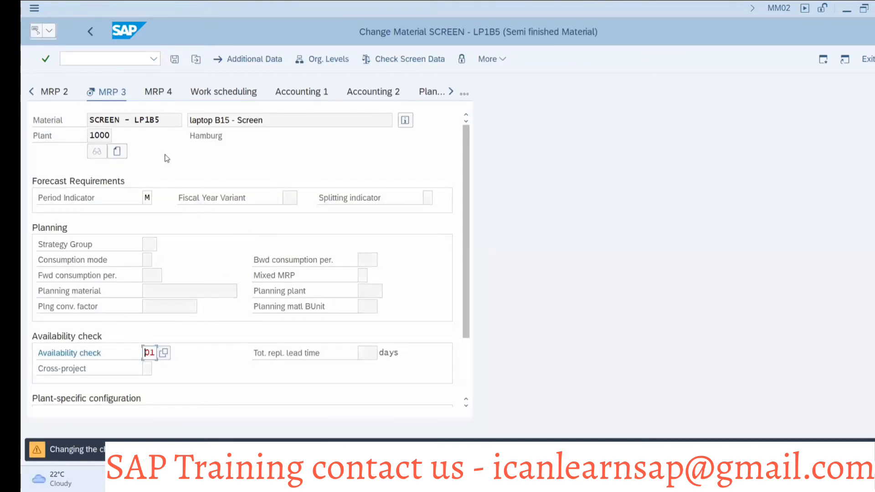
click(174, 63)
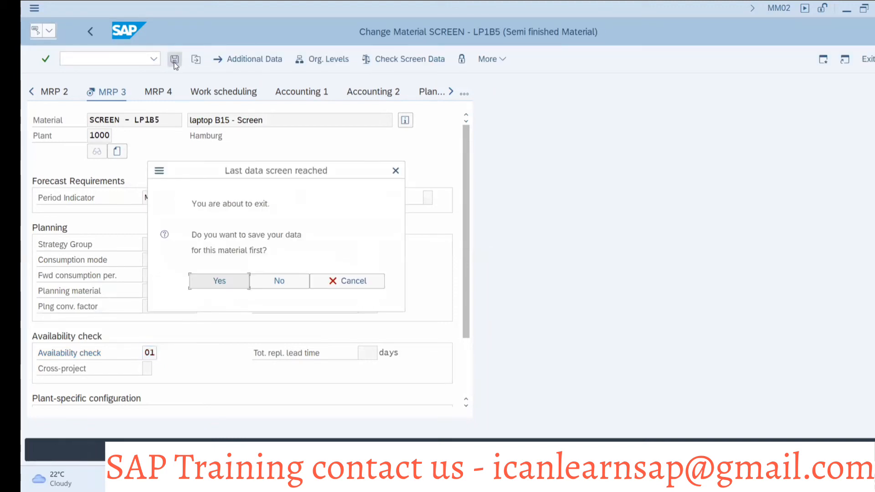
click(214, 281)
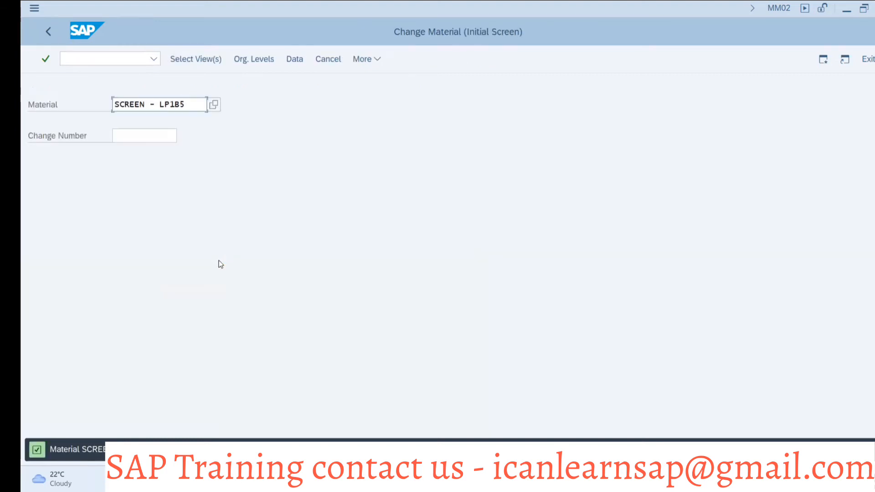
- Copy the component name BAATERY - LP B15 from the production order and open that material in MM02 with only the MRP 3 view
key(alt+Tab)
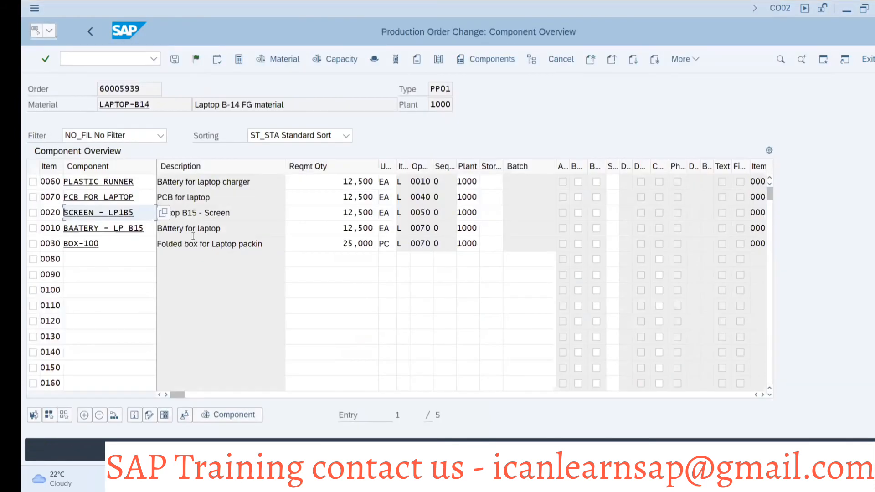
drag(148, 225, 61, 224)
key(ctrl+c)
key(alt+Tab)
key(ctrl+v)
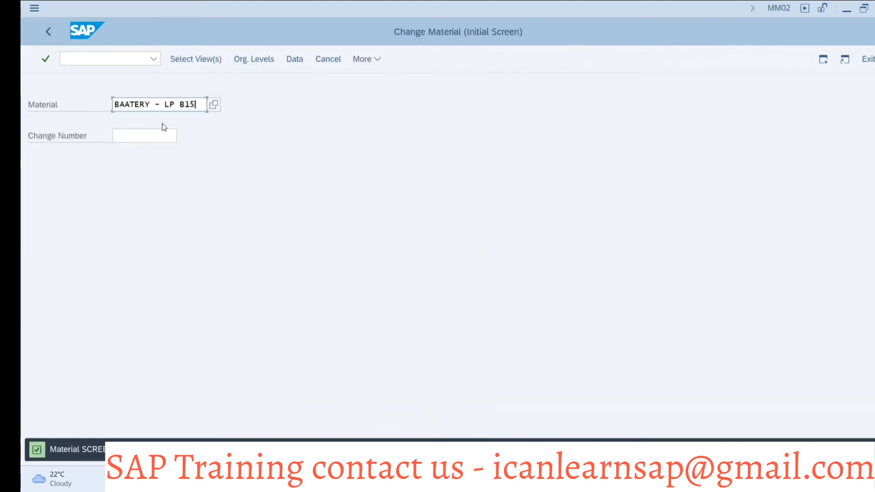
key(Return)
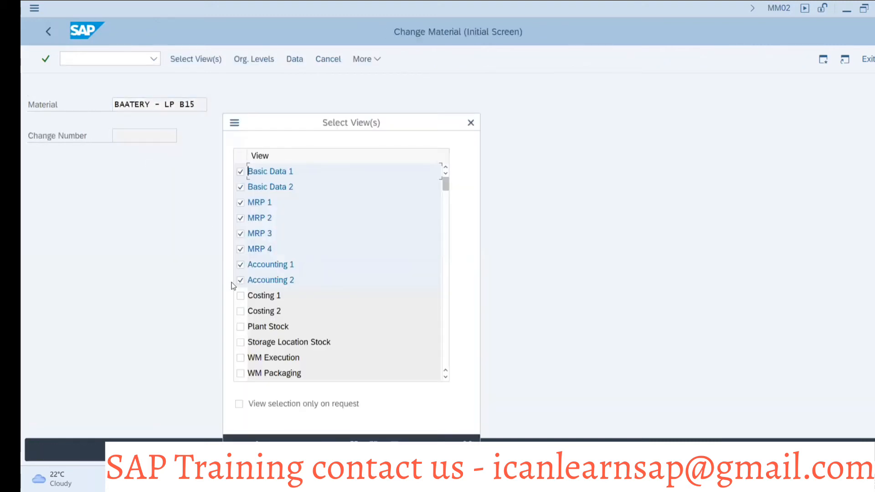
click(270, 269)
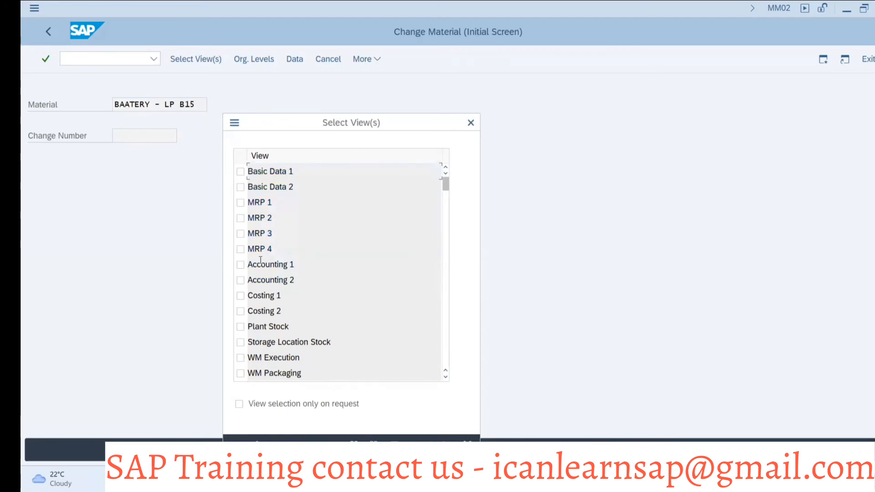
click(241, 234)
key(Return)
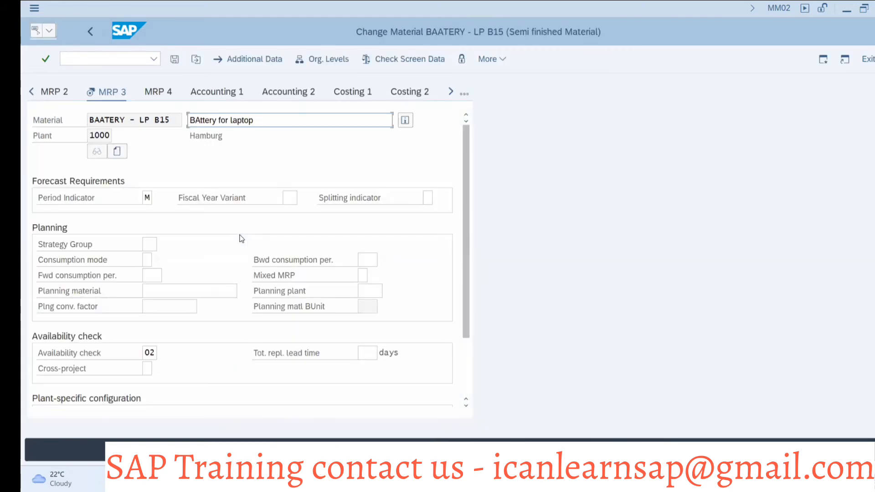
- Set the availability check of BAATERY - LP B15 to 01, save the material and close the reopened view selection
click(157, 355)
key(BackSpace)
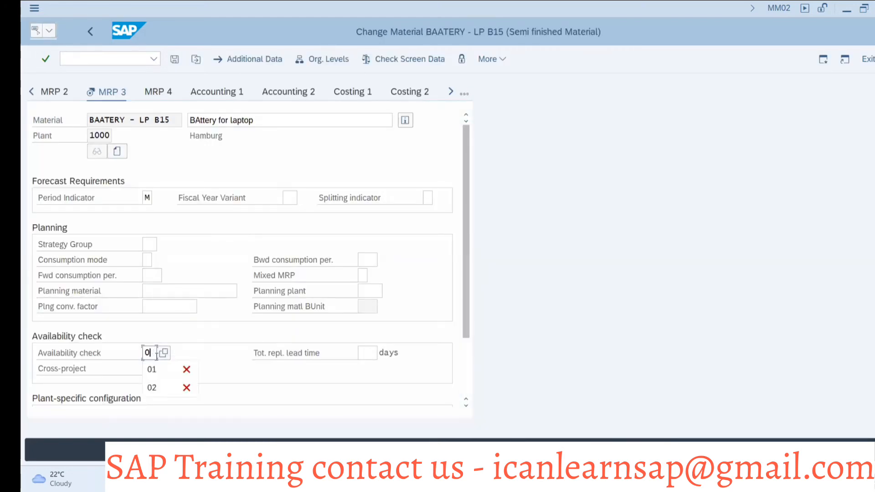
click(175, 60)
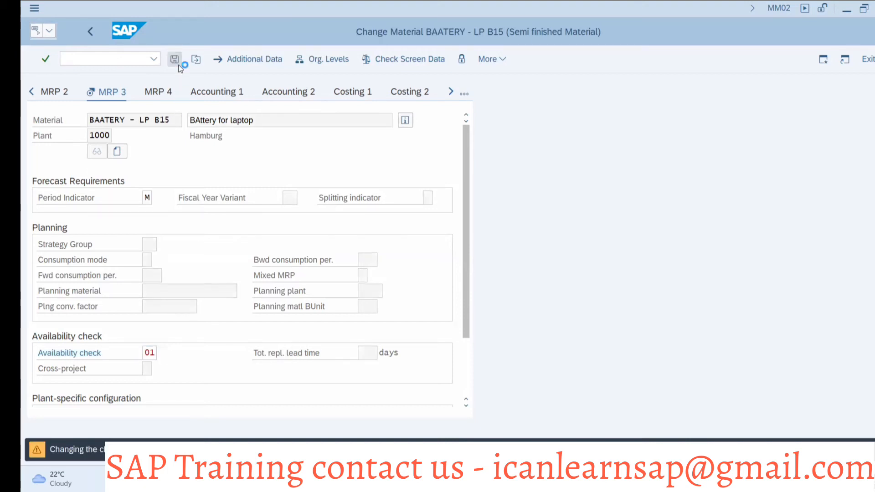
click(175, 59)
key(Return)
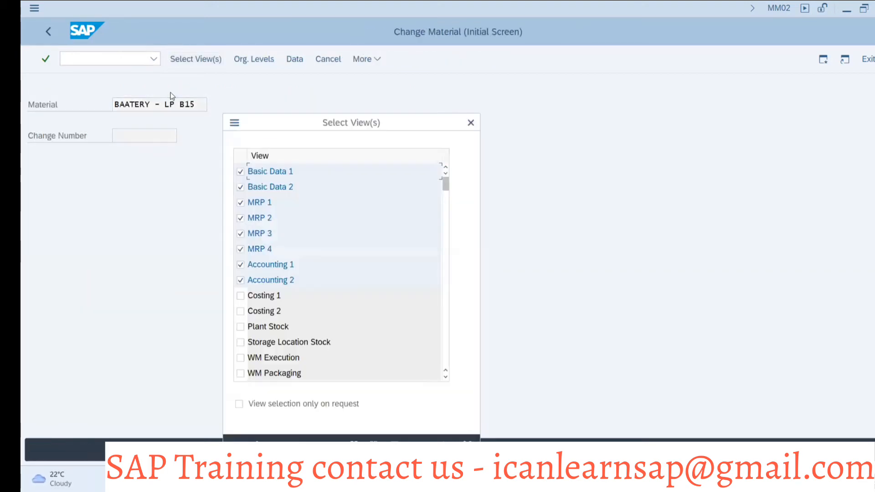
click(471, 123)
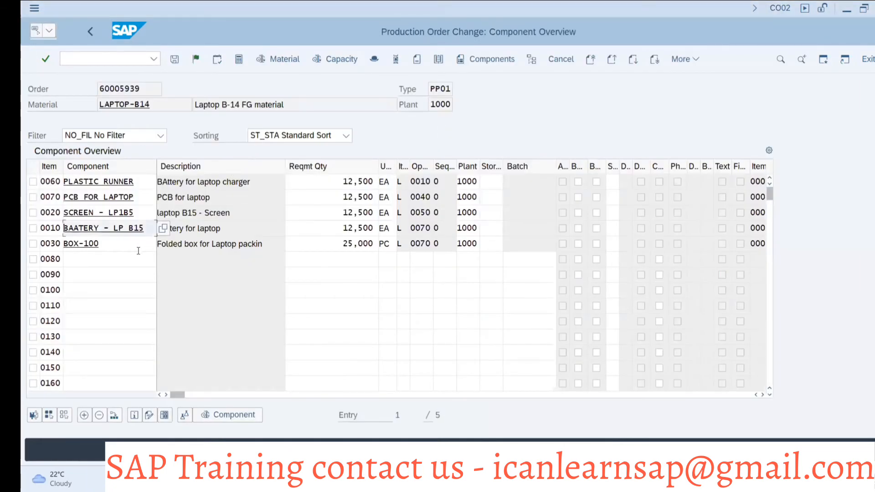
- Copy the component name BOX-100 from the production order and open that material in MM02 with the preselected views
click(138, 250)
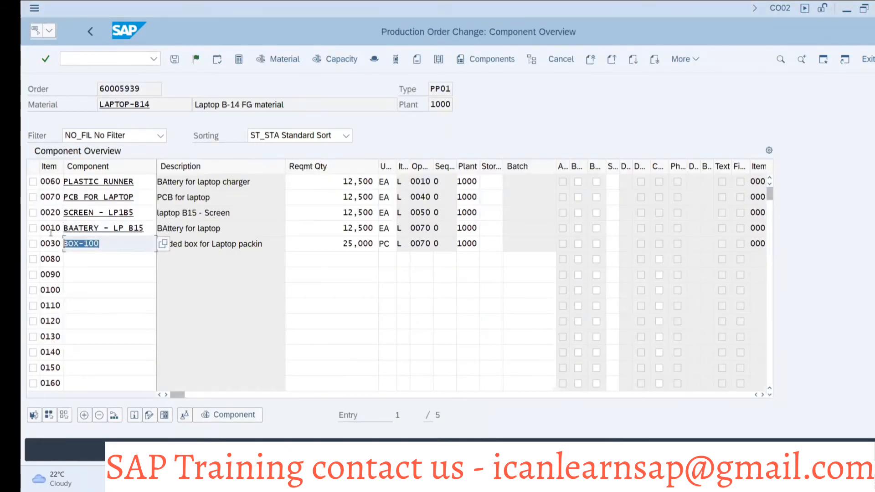
key(alt+Tab)
key(ctrl+v)
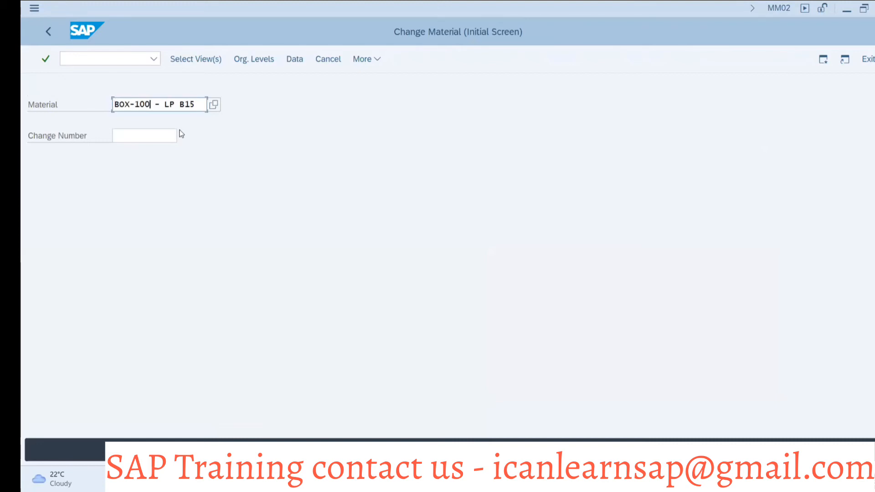
key(Delete)
key(Delete)
key(Delete)
key(Delete)
key(Delete)
key(Delete)
key(Delete)
key(Delete)
key(Delete)
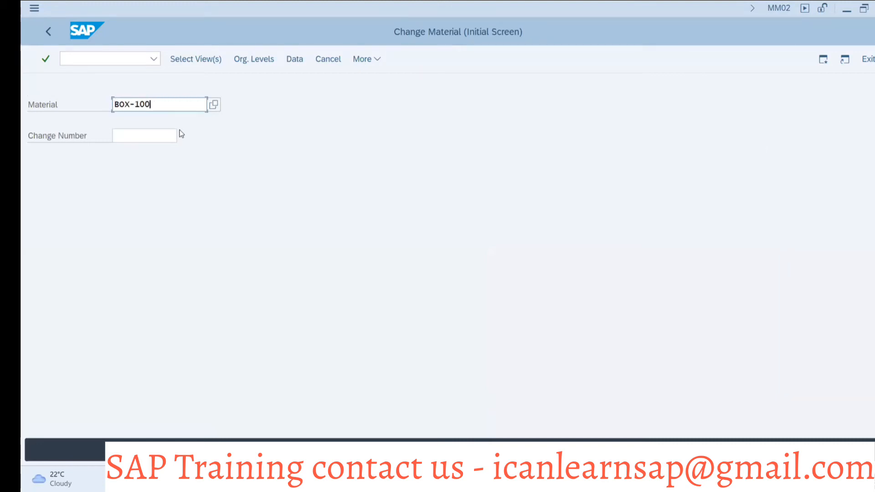
key(Return)
key(Return)
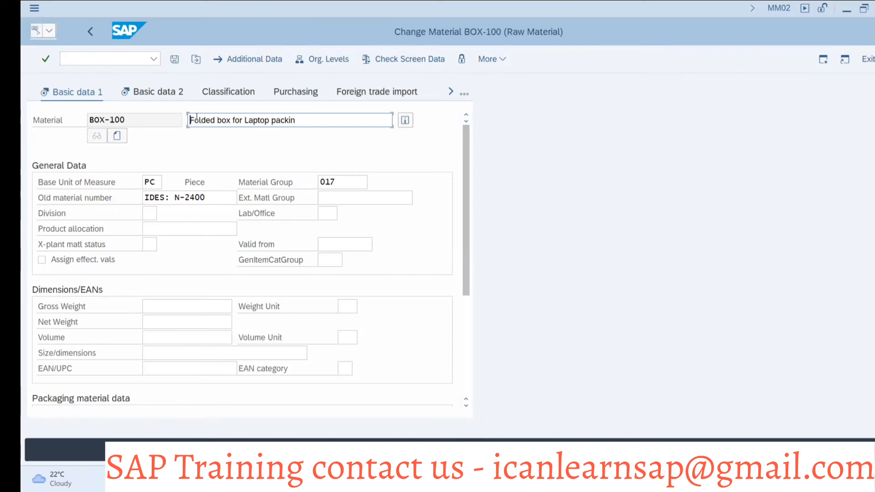
- Choose 01 for the availability check of BOX-100 in the MRP 3 view and save the material
click(462, 97)
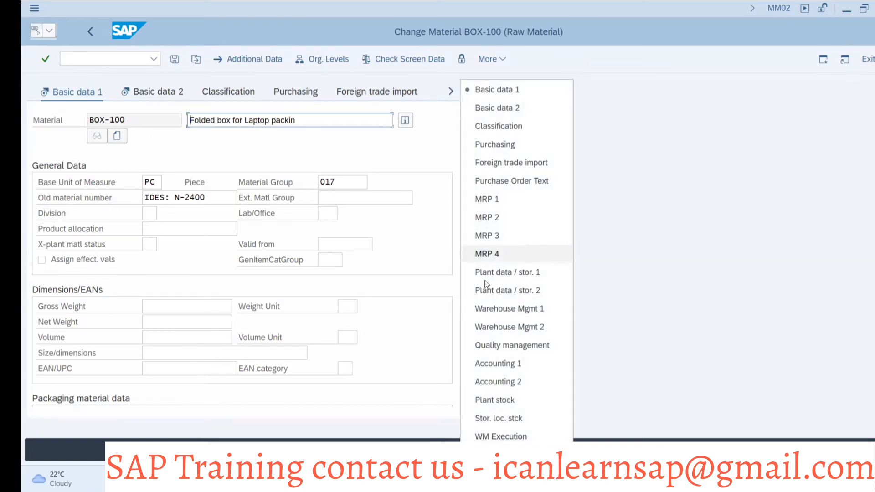
click(467, 238)
click(153, 353)
key(BackSpace)
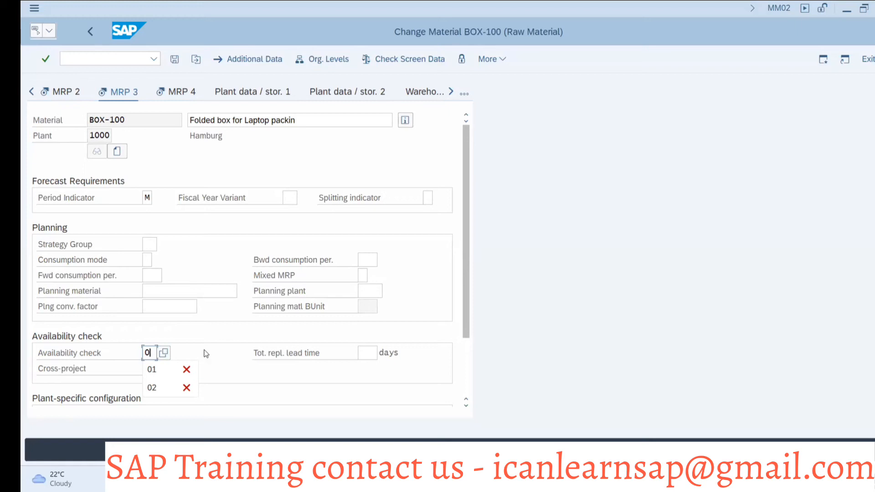
click(151, 367)
key(Return)
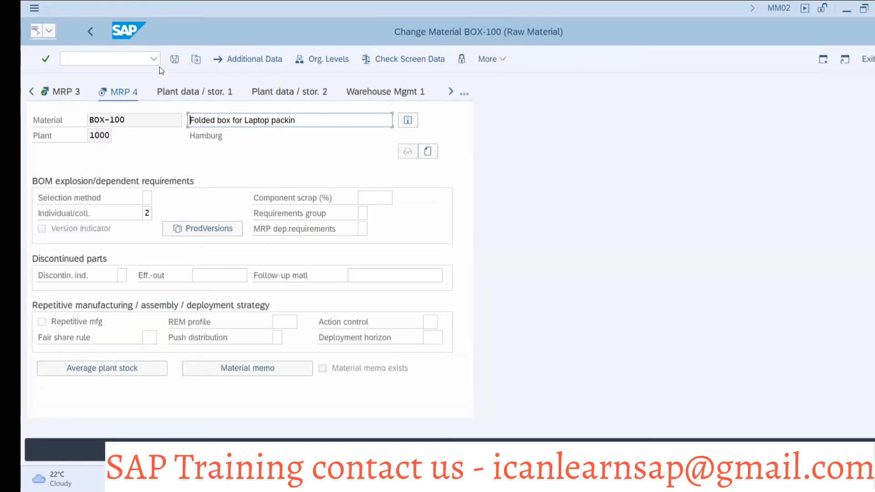
click(175, 59)
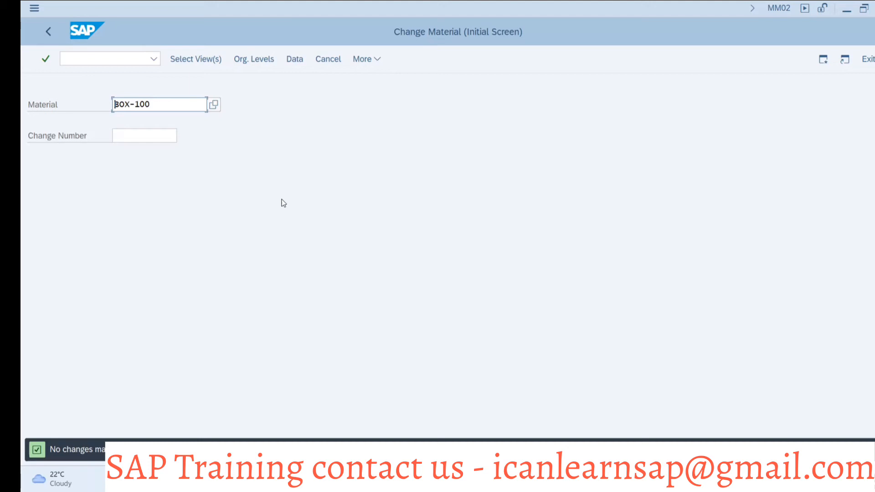
- Return to the production order for LAPTOP-B14 and try to release it
key(alt+Tab)
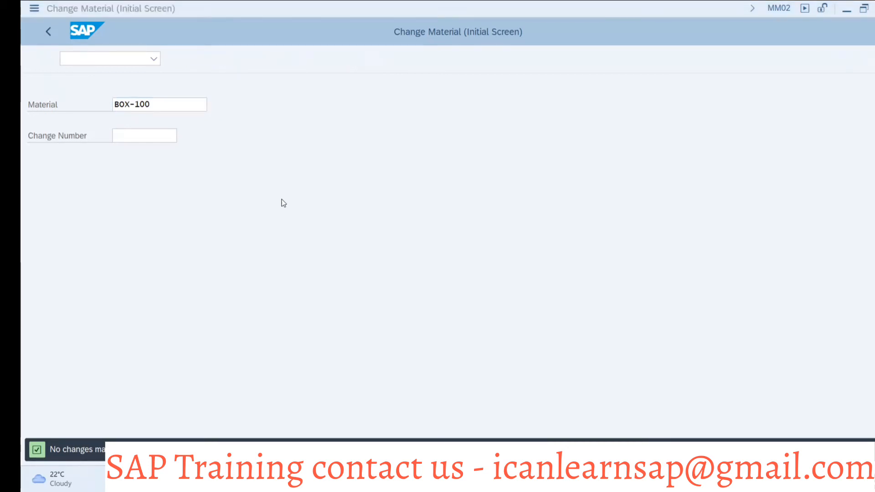
click(381, 158)
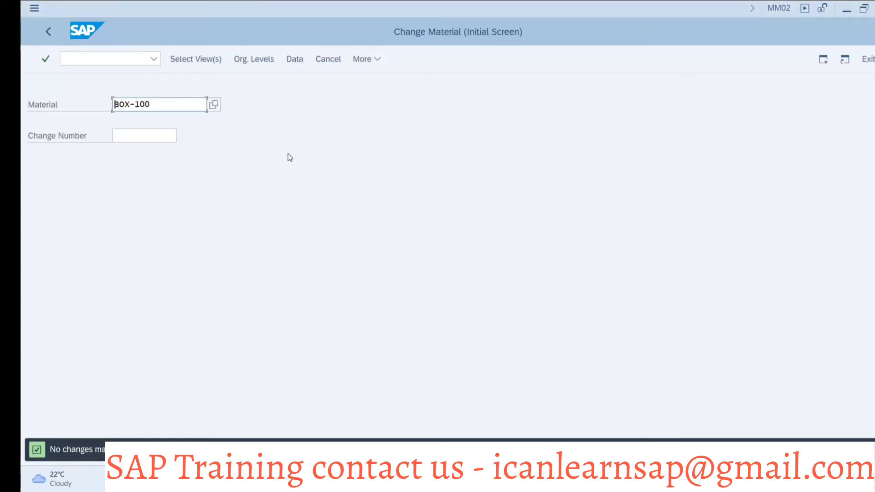
key(alt+Tab)
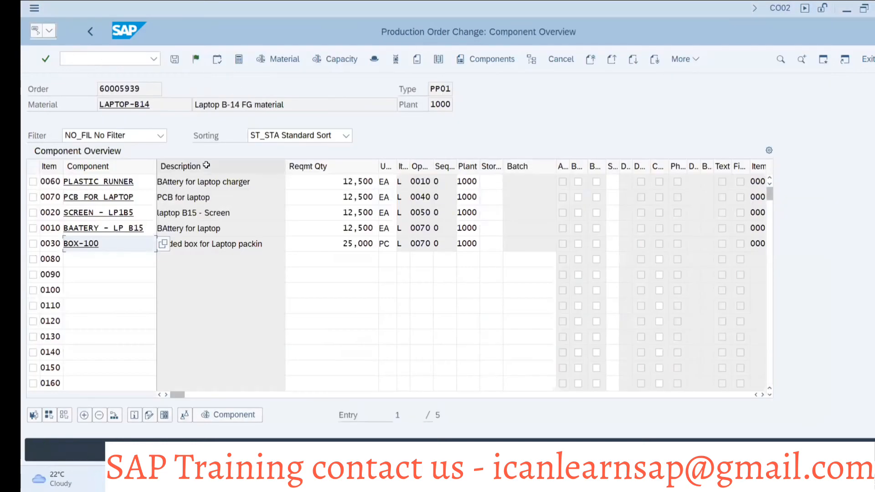
click(197, 60)
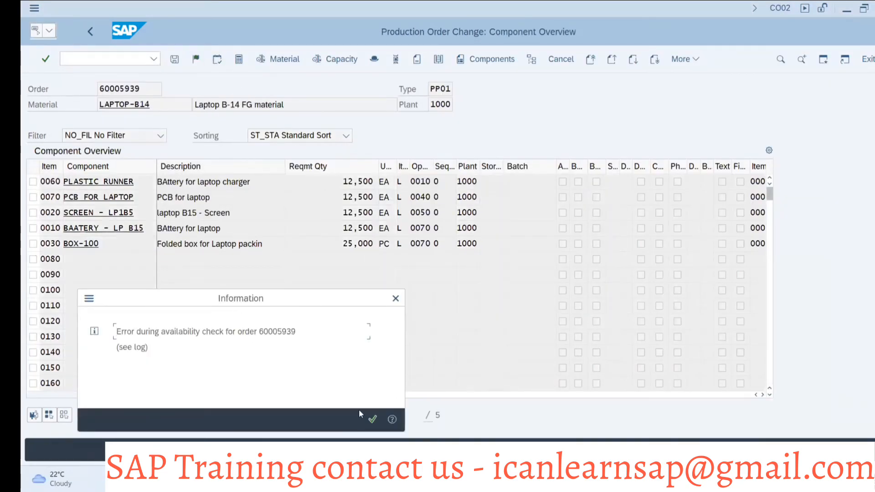
click(373, 420)
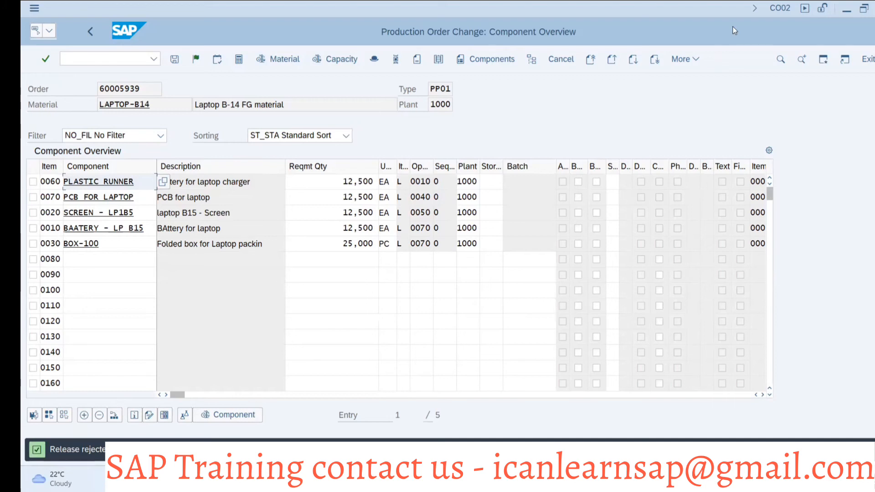
- Open the production order's material availability log and list its error messages
click(683, 59)
mouse_move(698, 99)
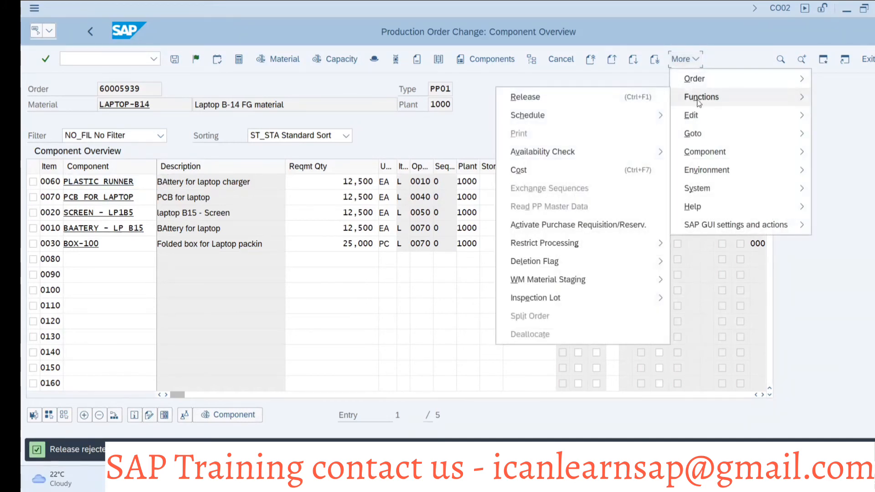
mouse_move(697, 135)
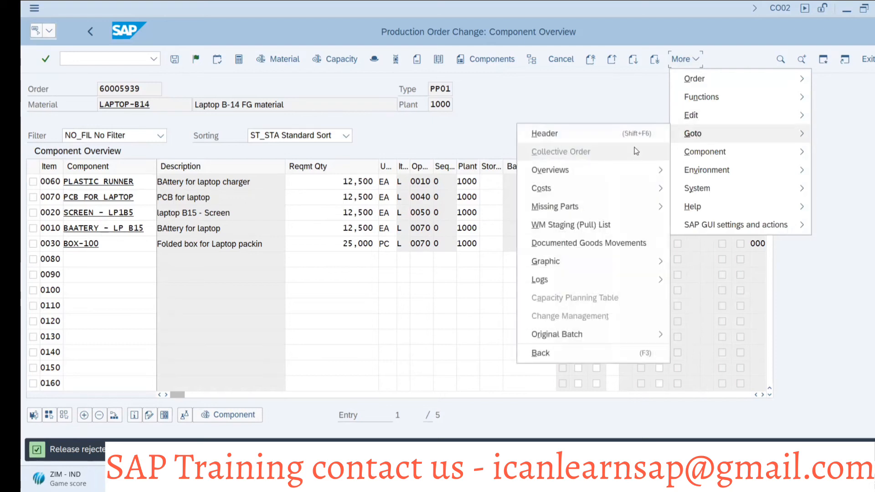
mouse_move(576, 278)
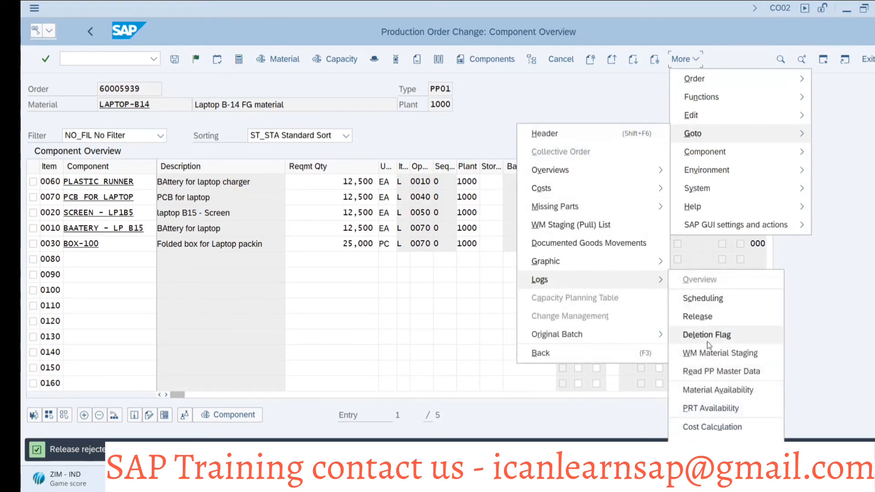
click(717, 389)
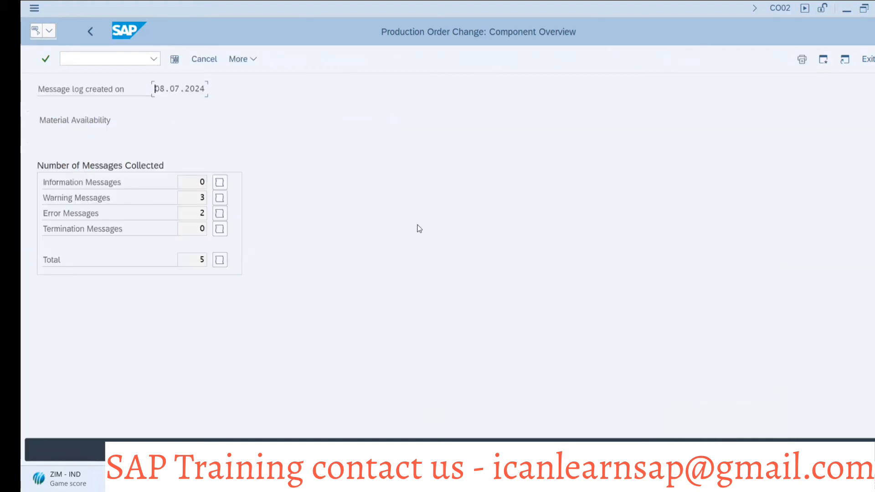
click(221, 212)
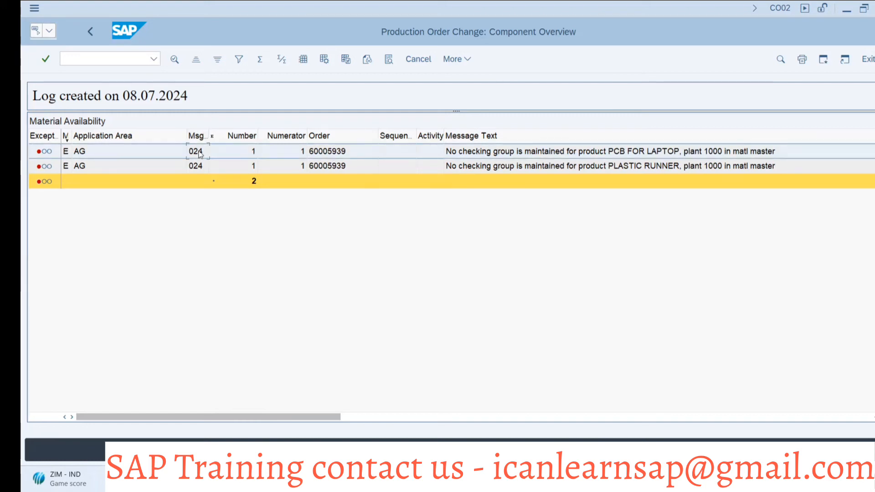
- Widen the log's Message column and read the long text of the checking group error for PCB FOR LAPTOP
drag(209, 135, 230, 134)
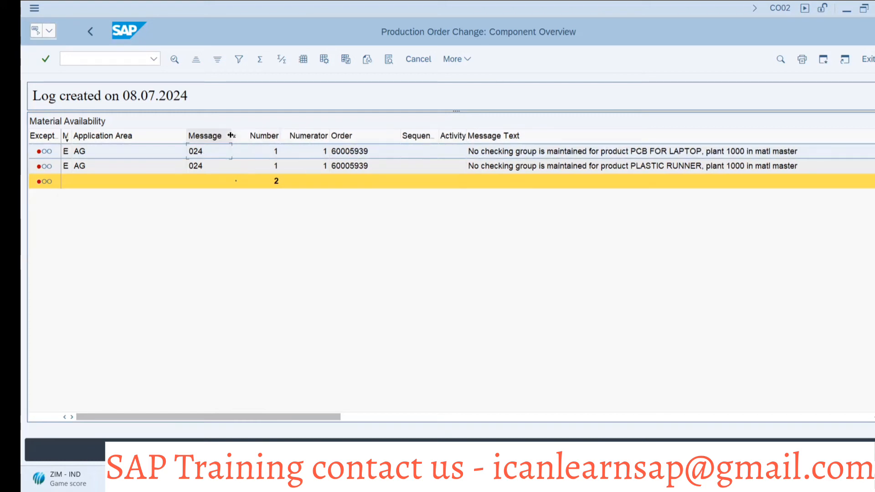
click(482, 151)
key(F1)
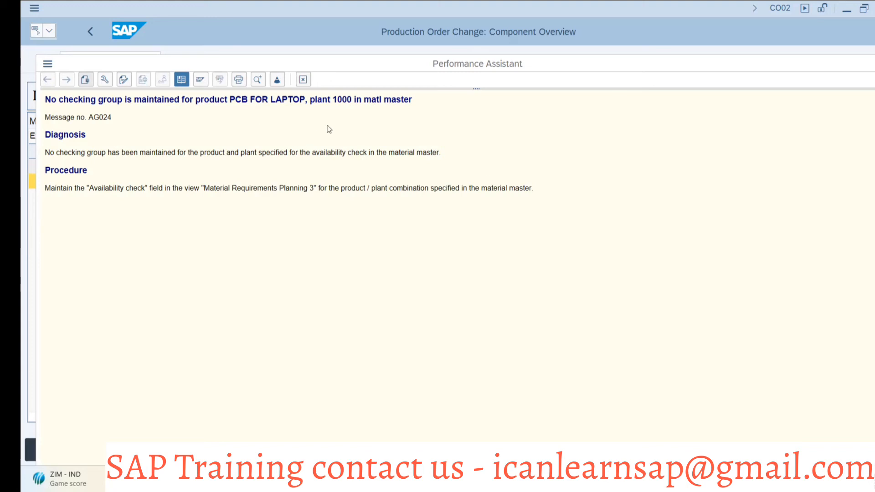
key(Escape)
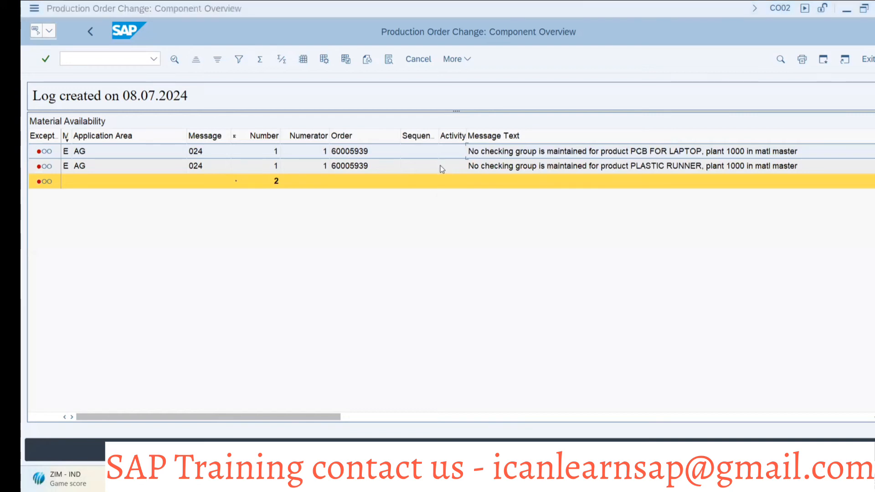
- Open material PCB FOR LAPTOP in MM02 with only the MRP 3 view, check its availability check group and save
key(alt+Tab)
key(alt+Tab)
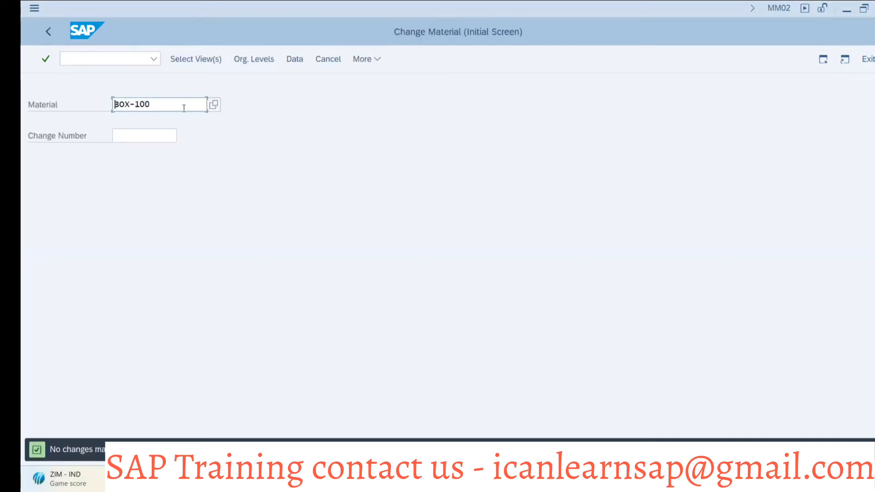
key(BackSpace)
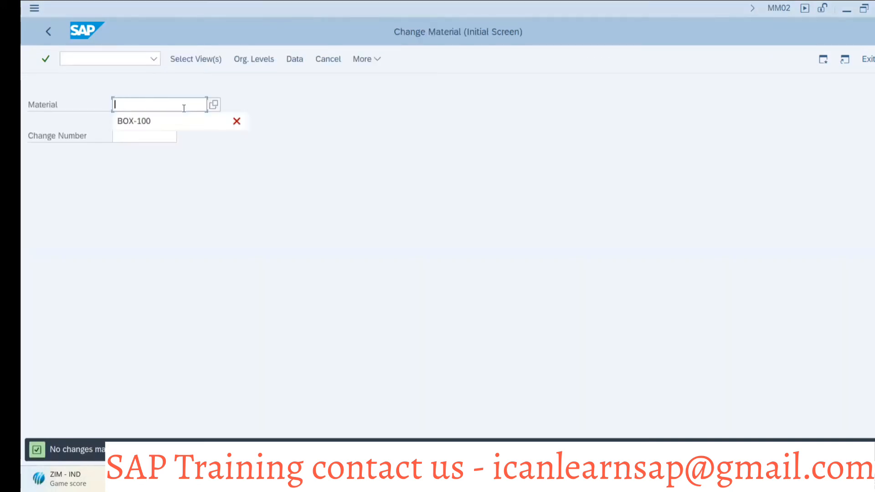
key(BackSpace)
click(157, 175)
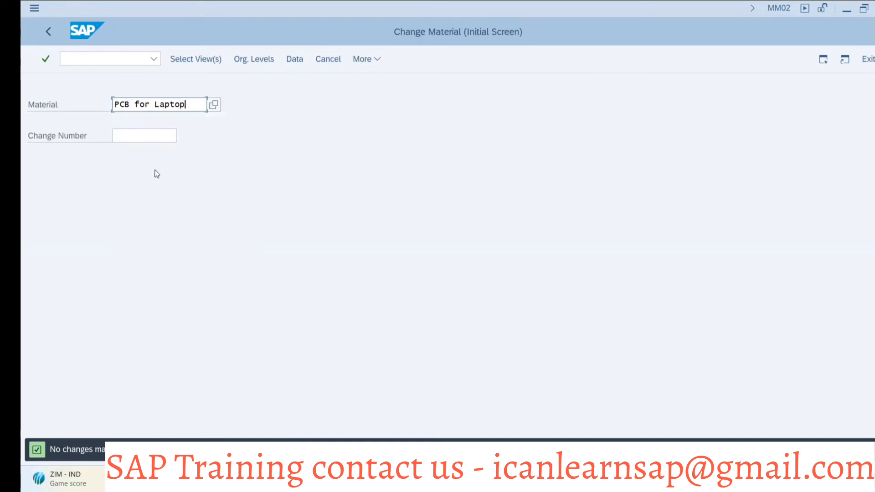
key(Return)
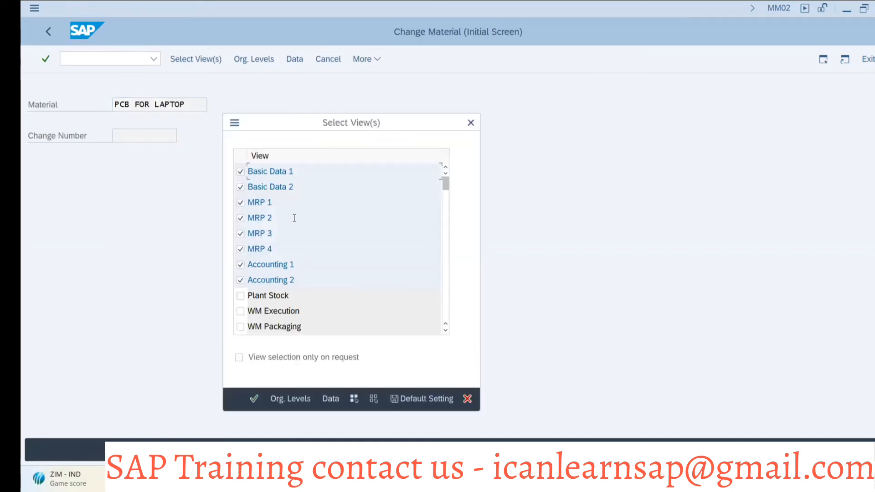
click(374, 399)
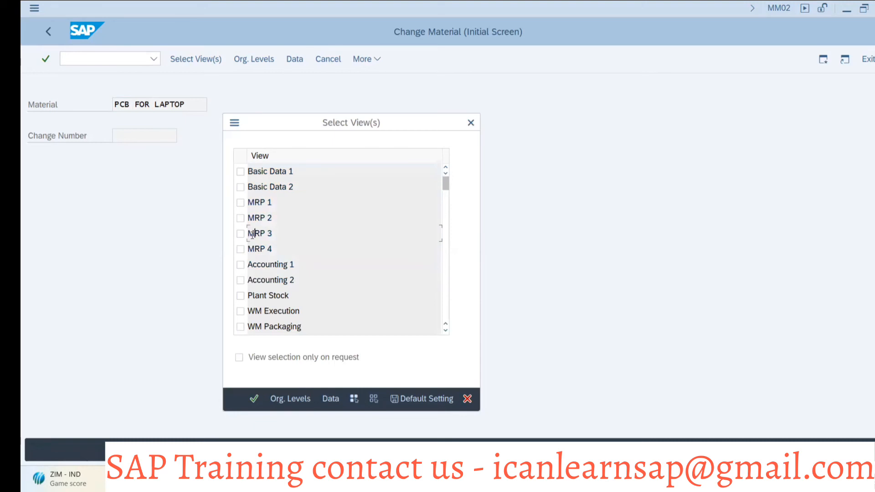
key(Return)
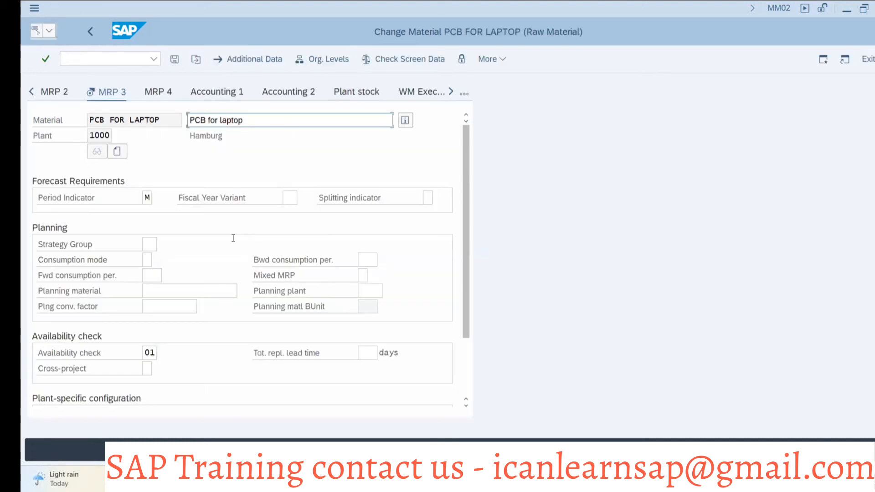
click(175, 59)
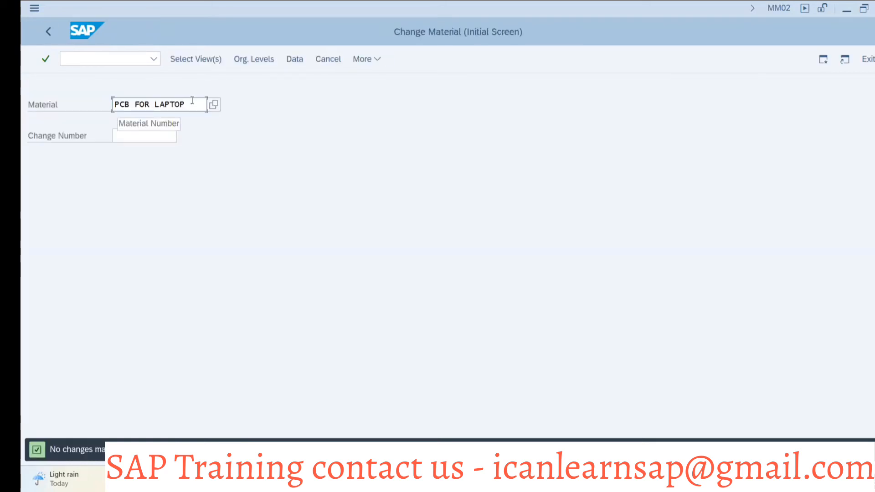
- Open material PLASTIC RUNNER in MM02, check its availability check group in the MRP 3 view and save
click(193, 100)
key(BackSpace)
key(BackSpace)
key(BackSpace)
key(BackSpace)
key(BackSpace)
key(BackSpace)
key(BackSpace)
key(BackSpace)
key(BackSpace)
key(BackSpace)
key(BackSpace)
key(BackSpace)
key(BackSpace)
key(BackSpace)
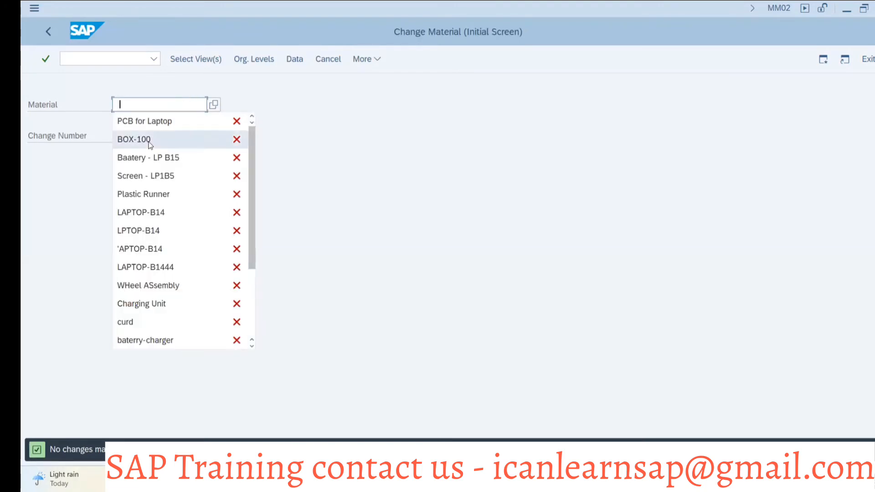
click(146, 196)
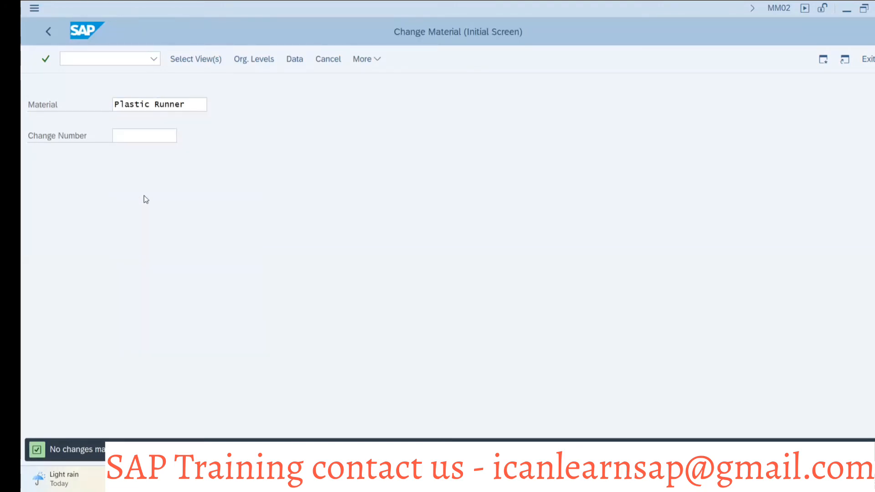
key(Return)
key(Return)
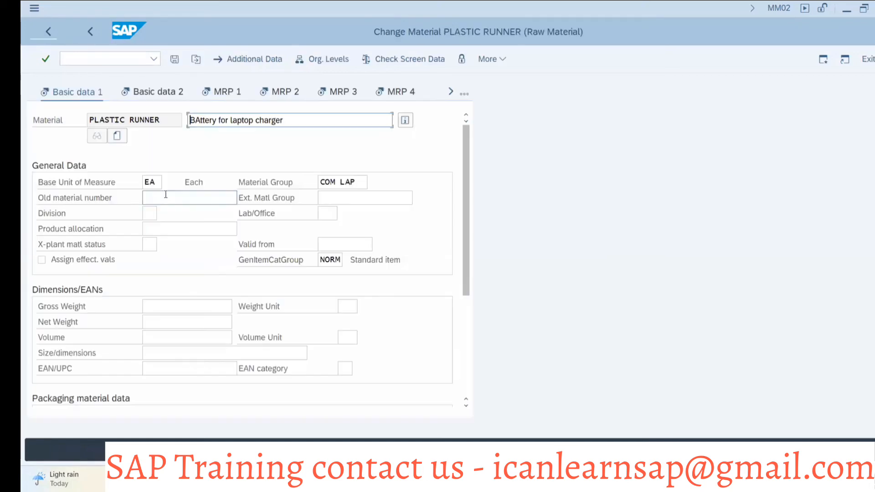
click(336, 92)
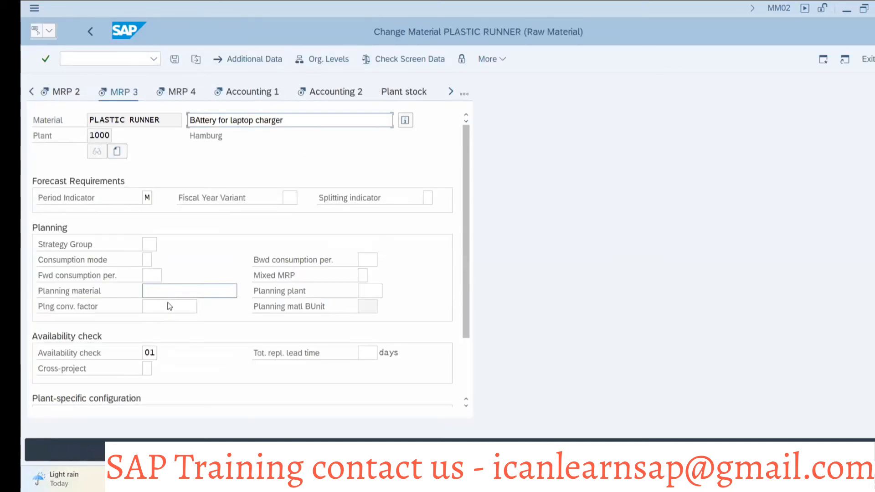
click(174, 60)
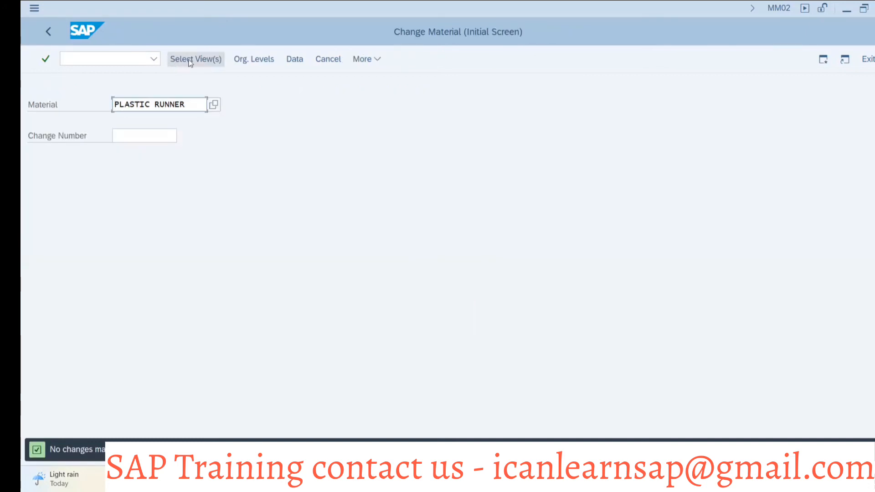
- Return to the production order's material availability log, exit it and save the order
key(alt+Tab)
click(310, 133)
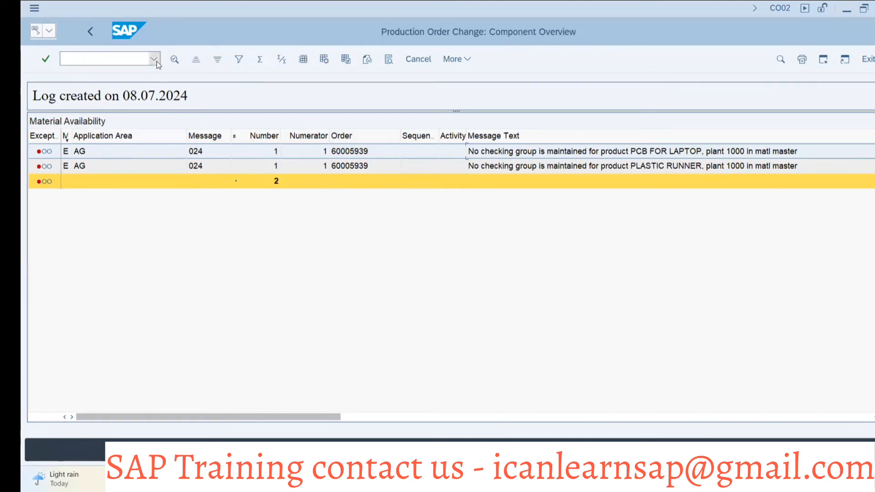
click(91, 32)
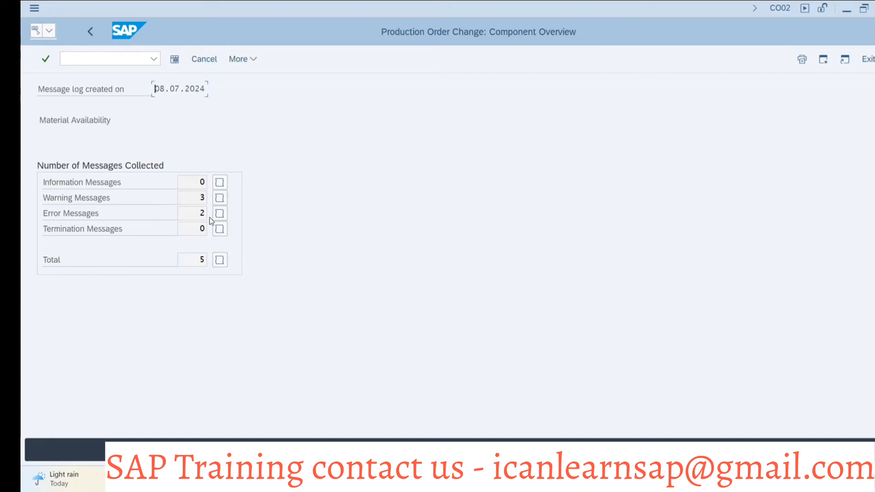
click(89, 32)
click(90, 32)
click(174, 59)
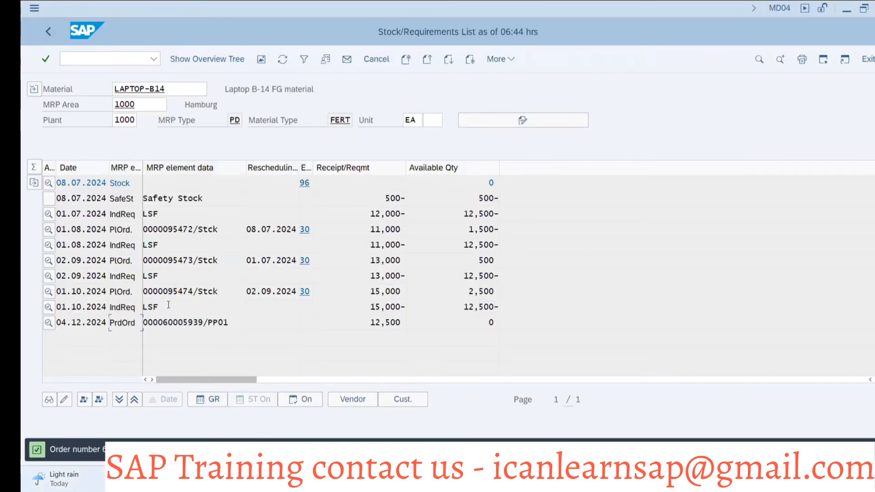
- Open the LAPTOP-B14 production order for change from the stock/requirements list, release it despite the missing materials, and save it despite the costing error
double_click(184, 323)
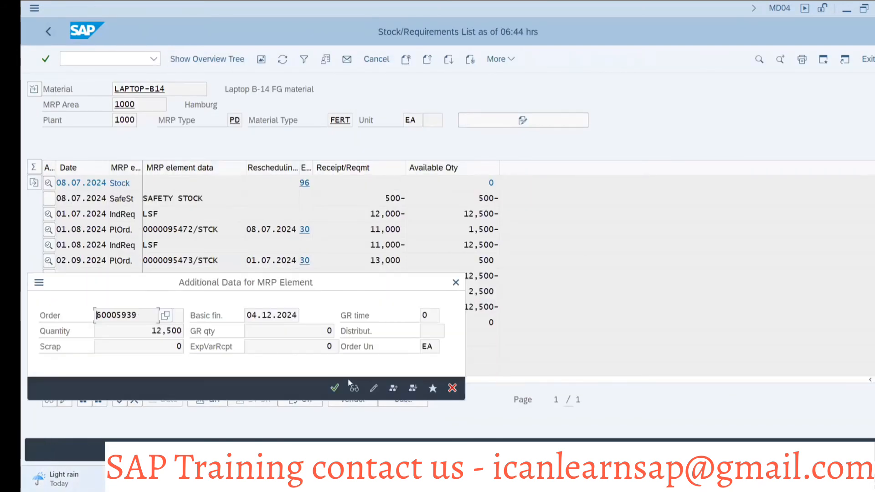
click(373, 388)
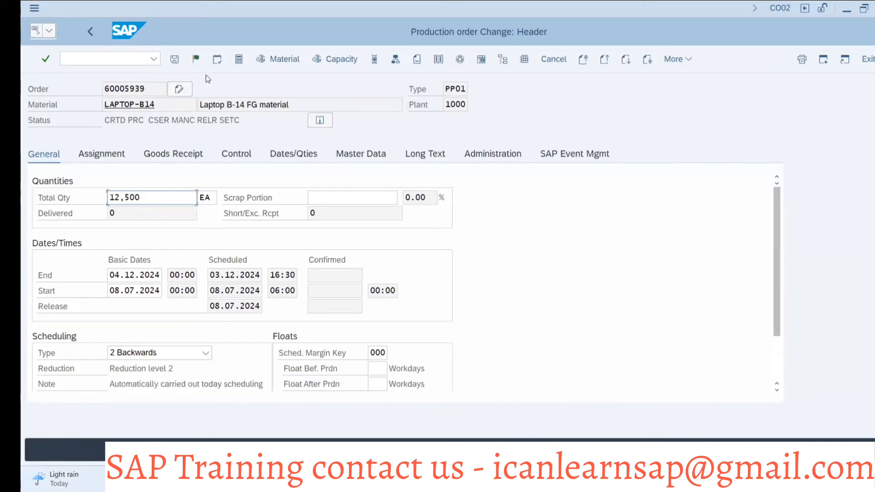
click(198, 62)
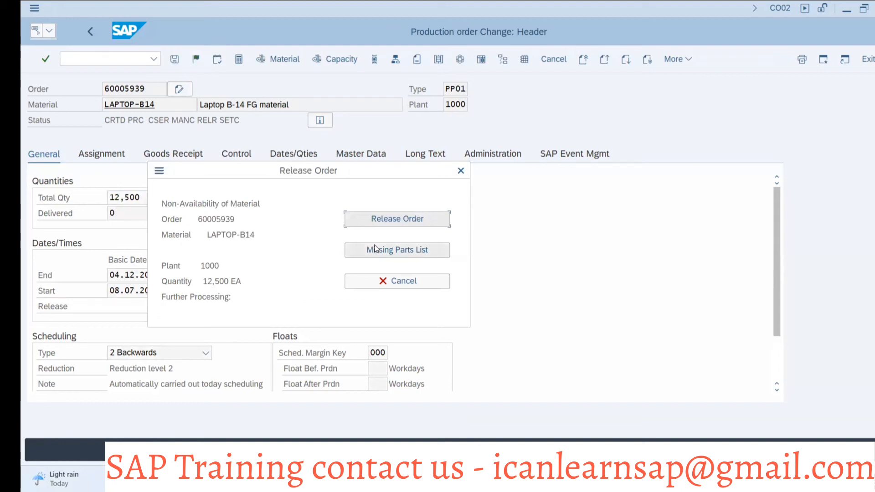
click(376, 222)
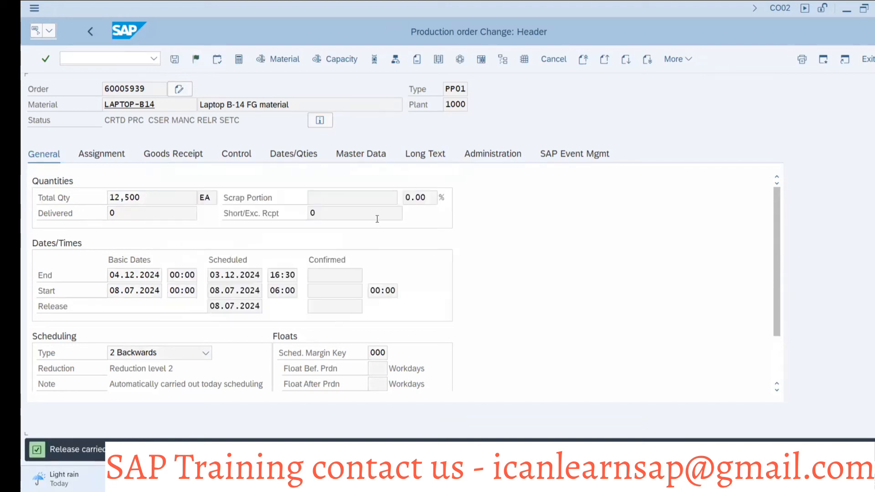
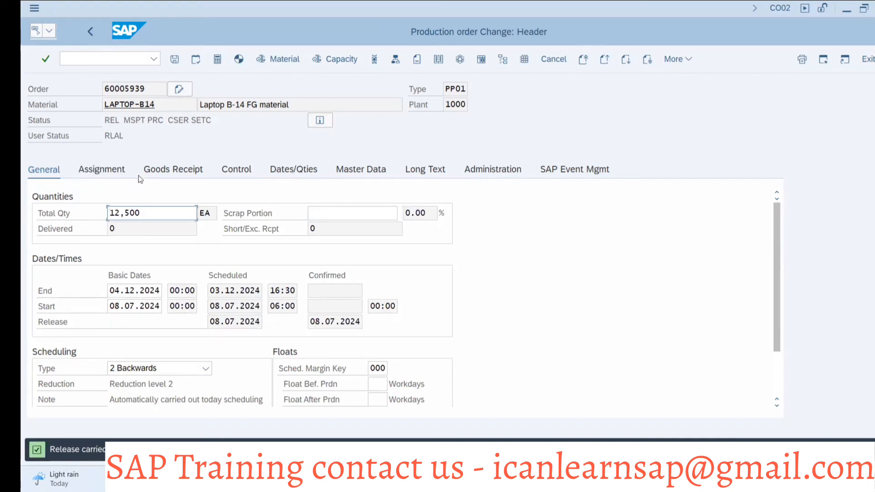
click(177, 61)
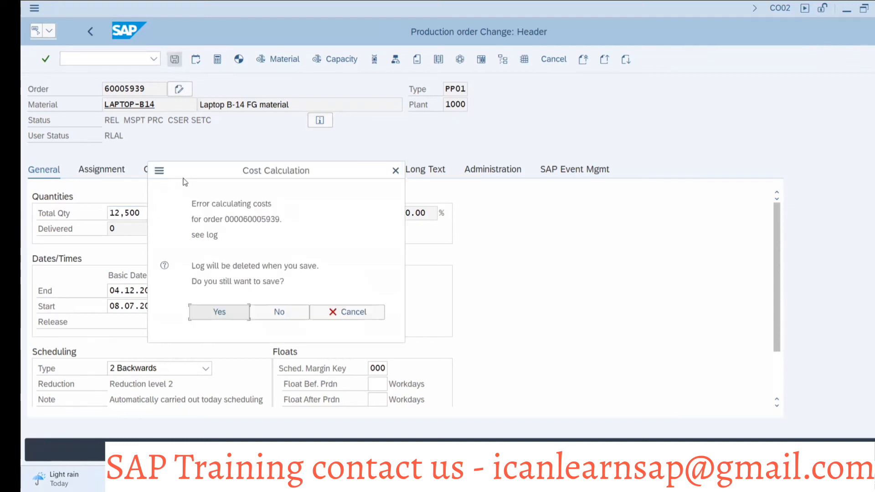
click(233, 312)
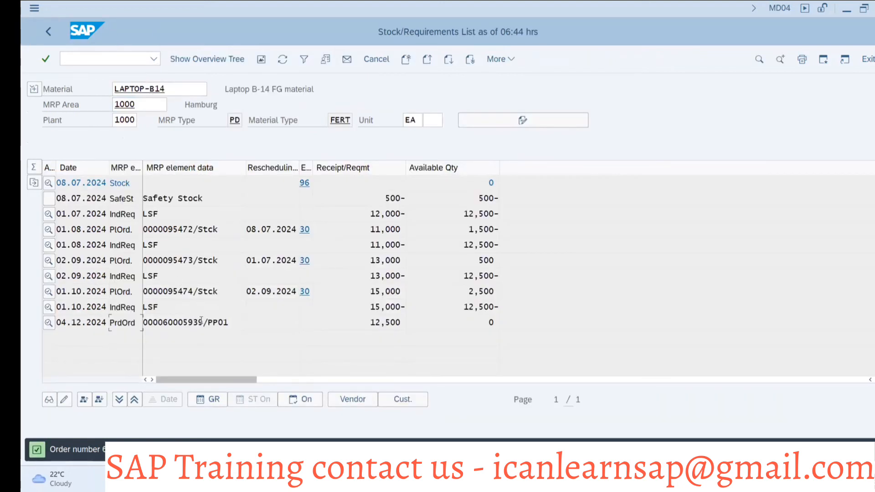
- Start transaction CO11N from the material change session and enter the LAPTOP-B14 production order number taken from the stock/requirements list
drag(204, 319, 167, 316)
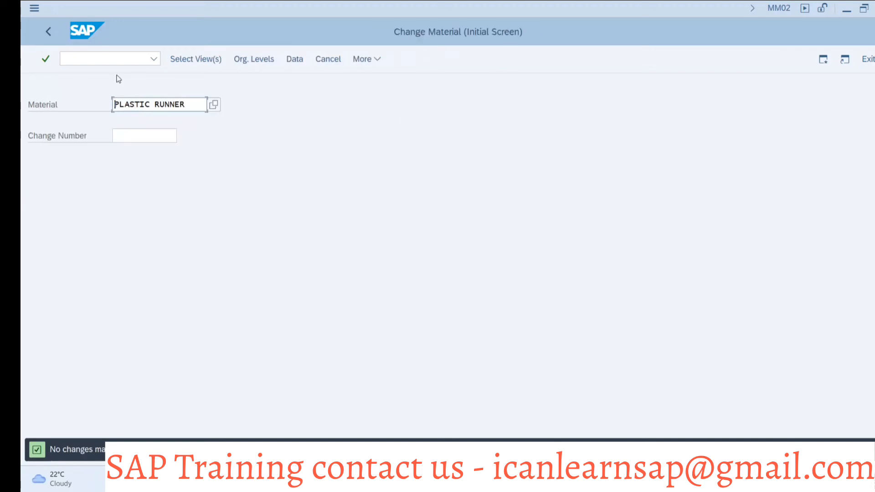
click(108, 57)
text(/nco11n)
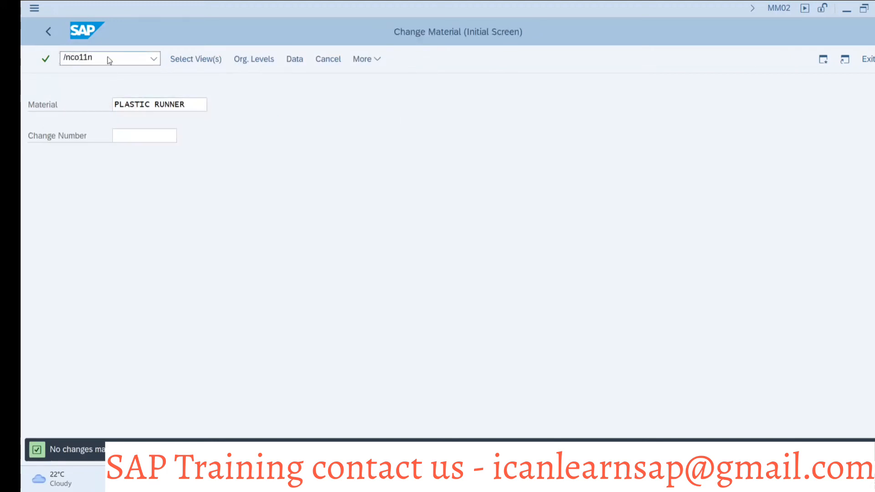
key(Return)
click(137, 103)
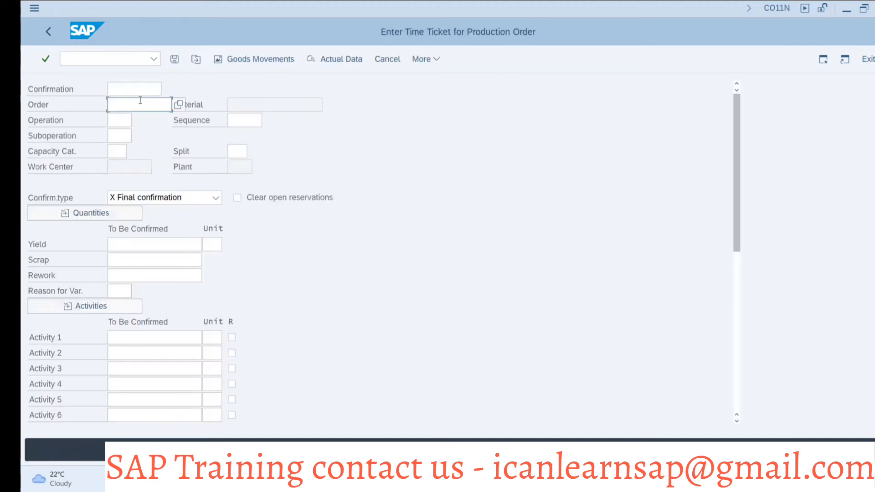
text(60005939)
key(Return)
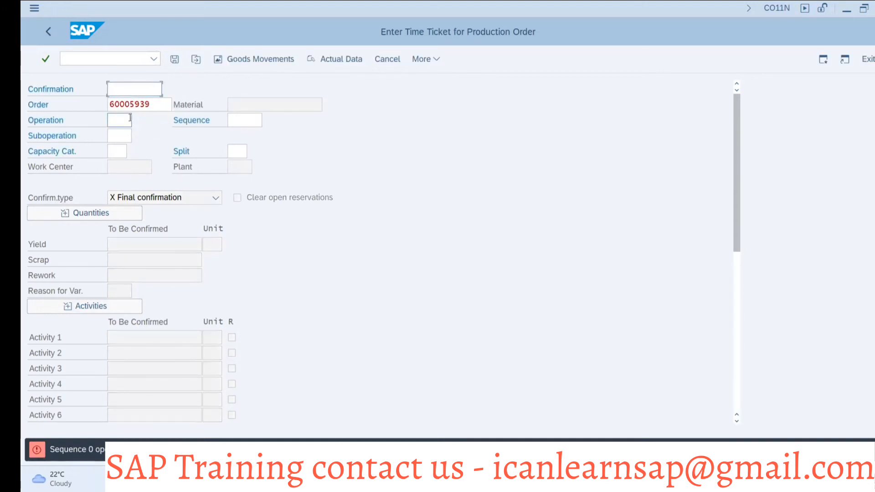
- Return to the stock/requirements list and display the LAPTOP-B14 production order
key(alt+Tab)
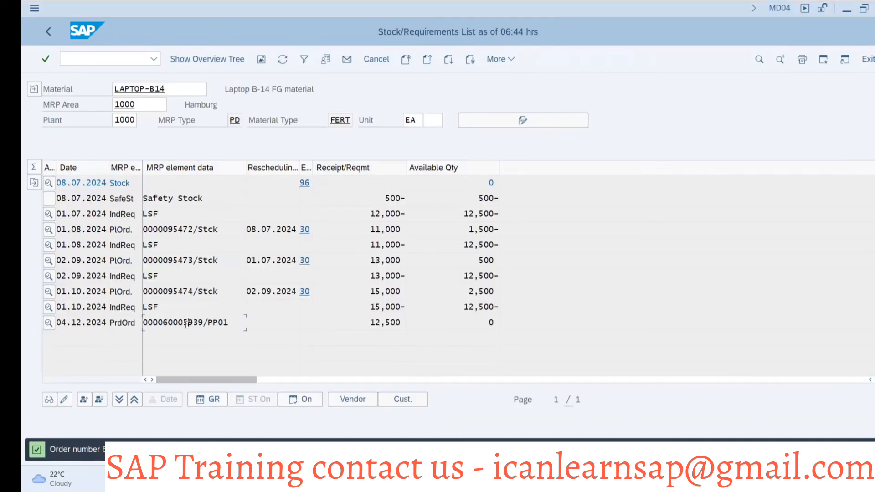
double_click(186, 323)
click(354, 388)
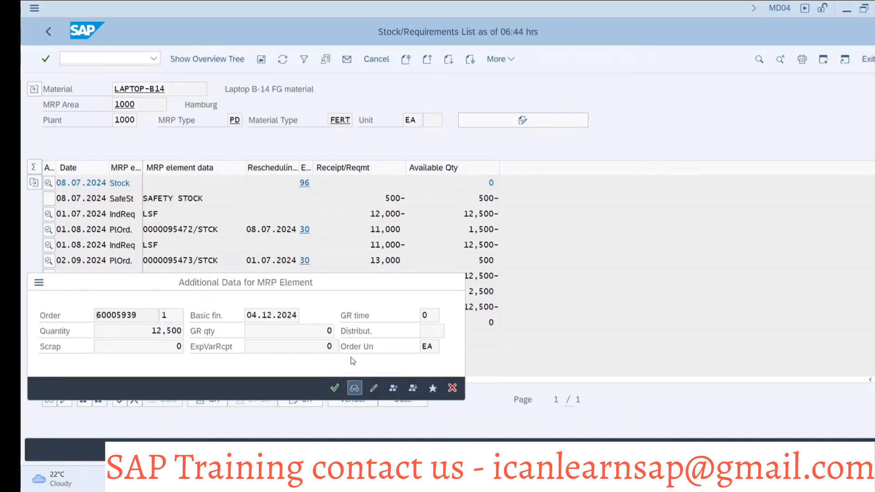
key(Return)
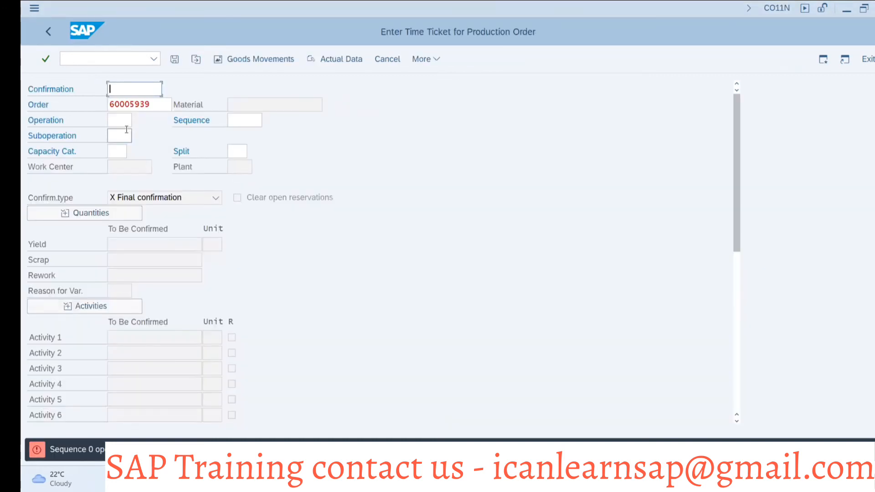
- Set the operation to 0010 in the time ticket and load its proposed confirmation quantities and activities
click(125, 119)
click(115, 156)
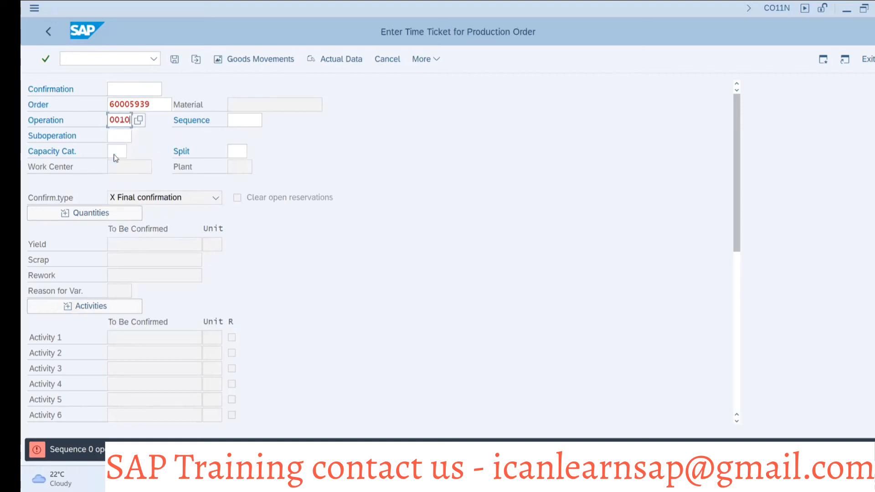
key(Return)
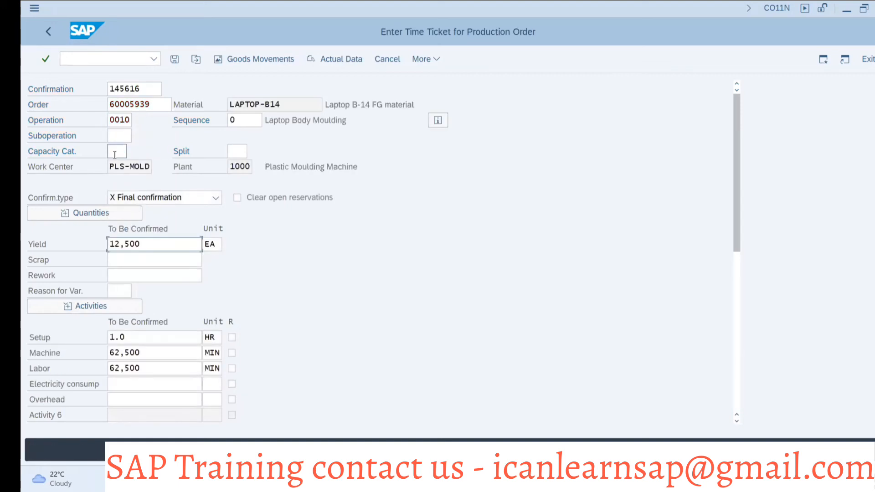
key(Return)
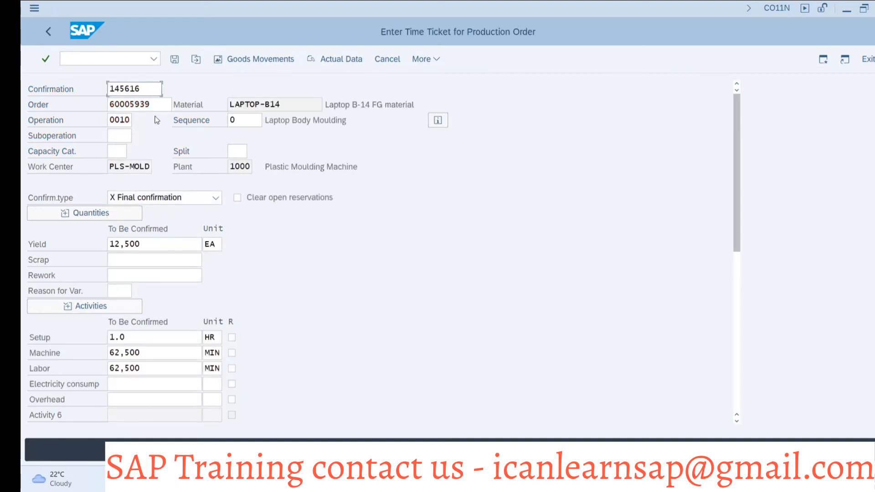
- Save the final confirmation of operation 0010, view the cost calculation error log, and keep the confirmation despite the costing error
click(175, 60)
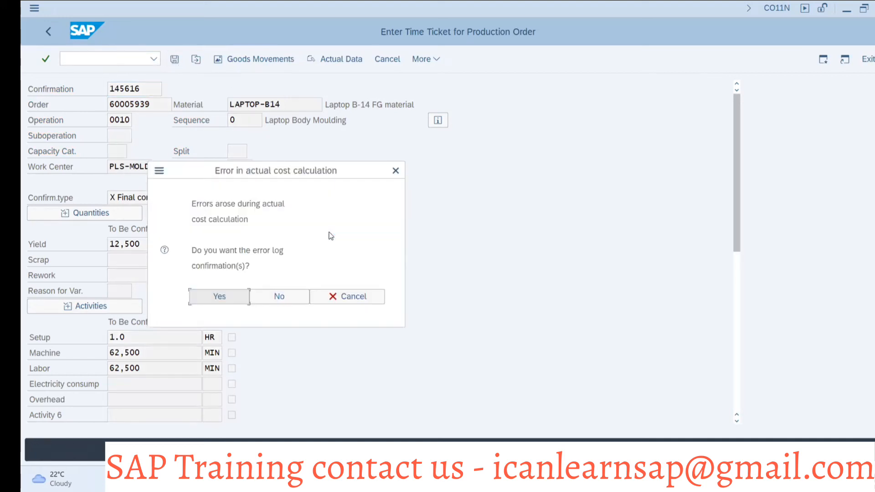
click(231, 295)
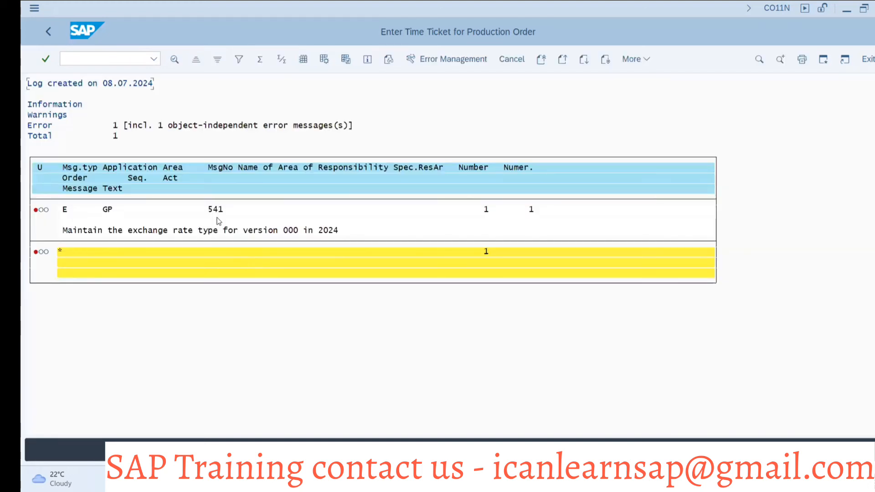
click(48, 31)
click(232, 267)
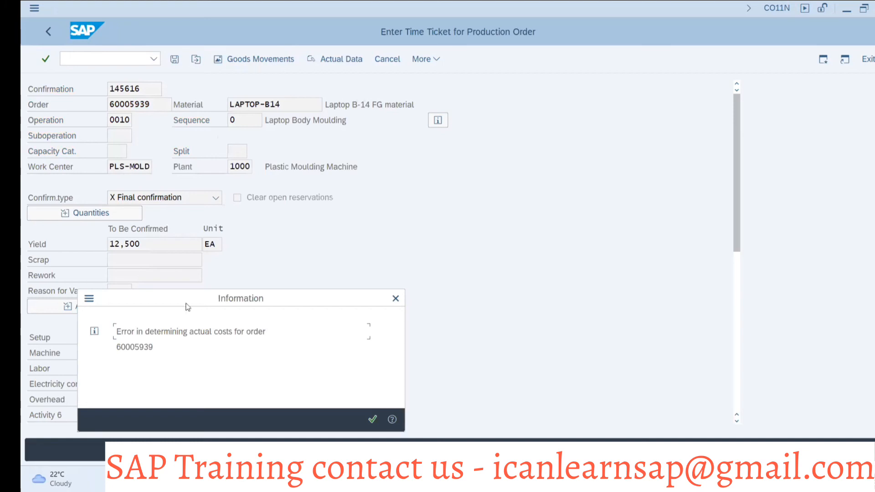
click(377, 418)
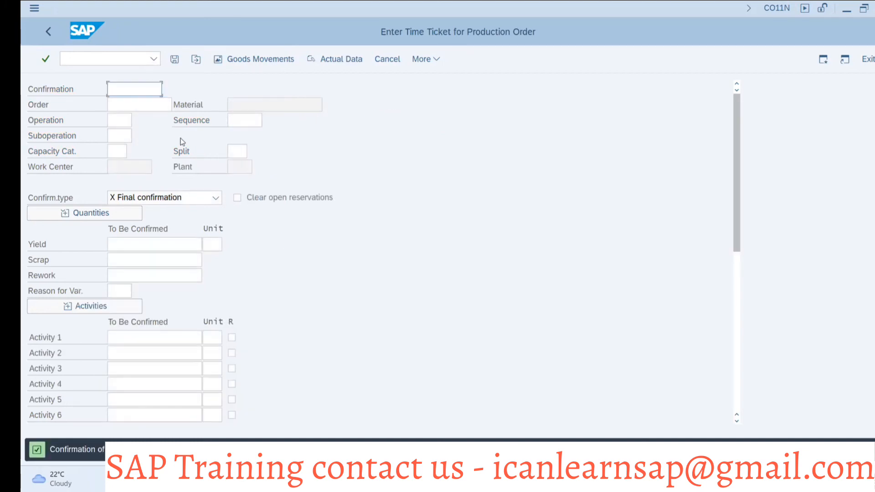
- Enter the same LAPTOP-B14 production order with operation 0020 in the time ticket and load its proposed quantities and activities
click(143, 107)
click(136, 121)
click(126, 120)
click(120, 176)
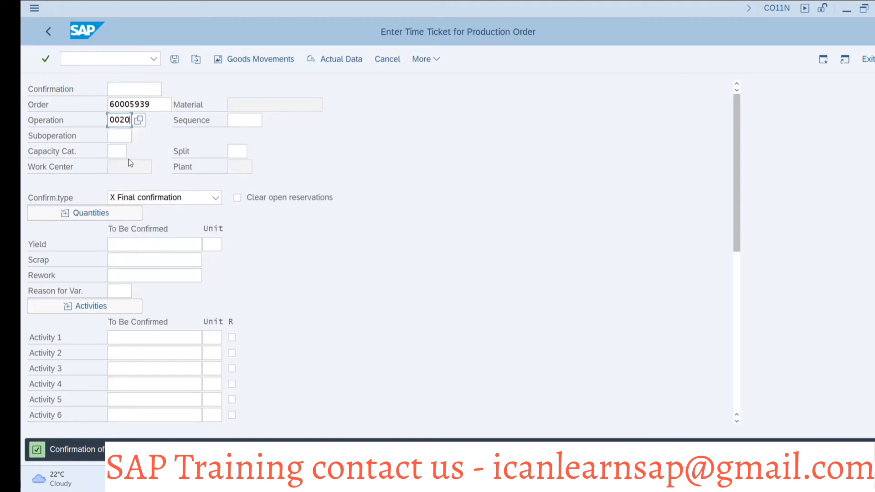
key(Return)
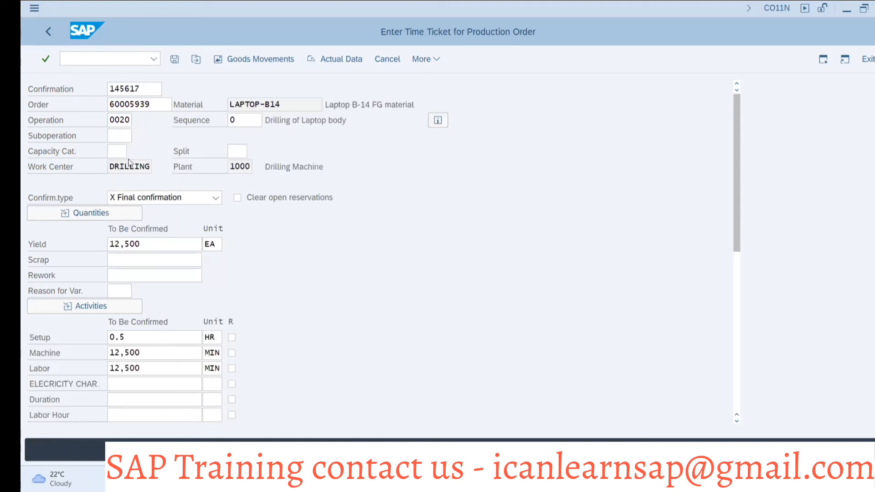
- Save the final confirmation of operation 0020, view the error log, and keep the confirmation despite the costing error
click(172, 61)
click(219, 297)
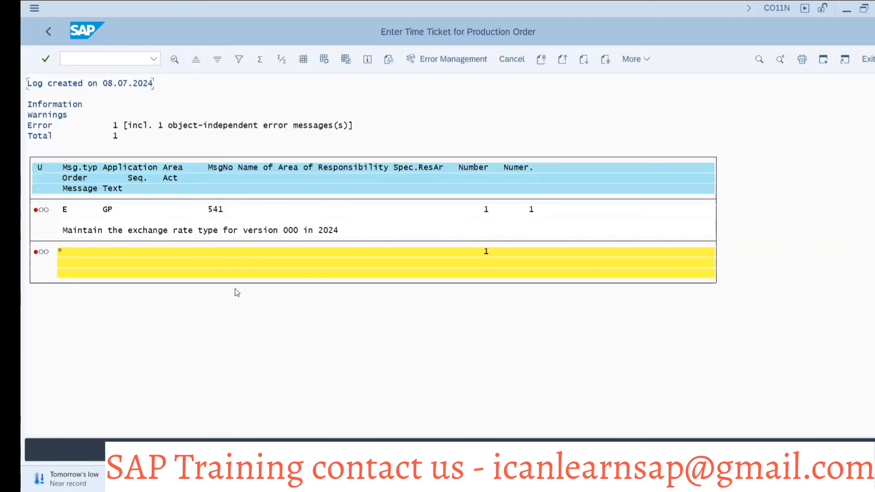
click(48, 33)
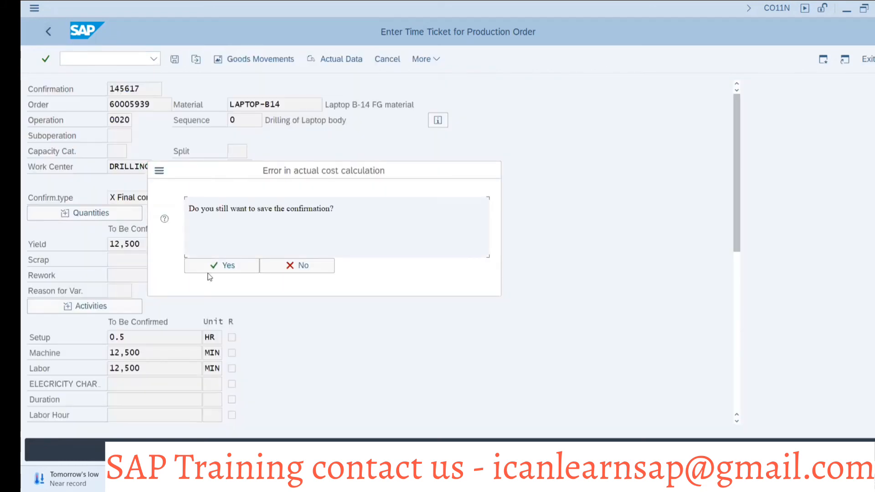
click(226, 265)
click(372, 419)
- Enter the same LAPTOP-B14 production order with operation 0030 in the time ticket and load its proposed confirmation data
click(142, 105)
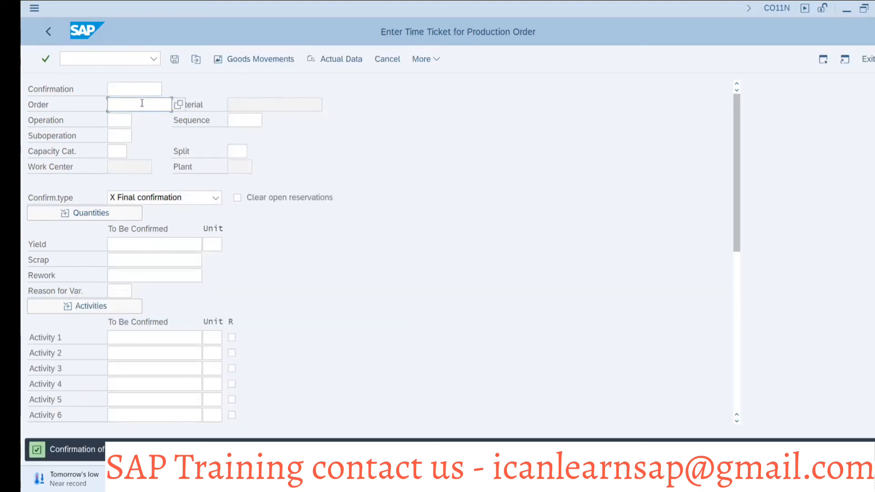
click(122, 106)
click(119, 118)
click(119, 106)
click(117, 105)
click(121, 117)
click(119, 119)
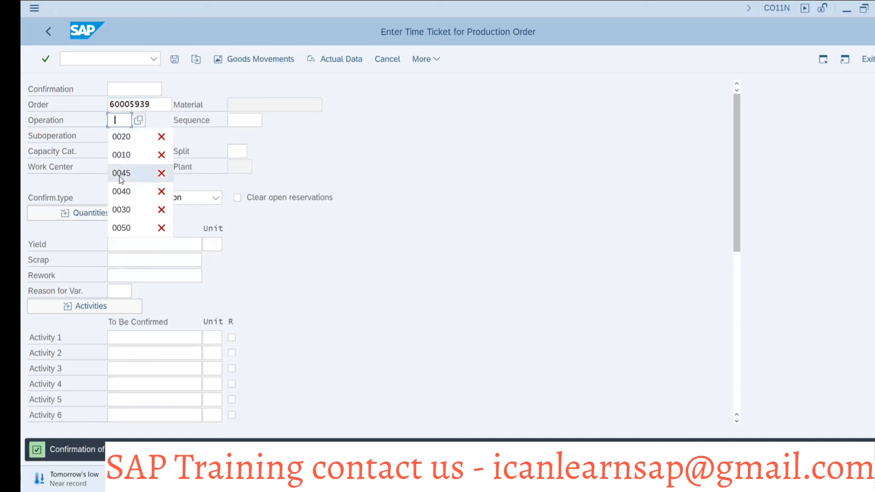
click(121, 210)
key(Return)
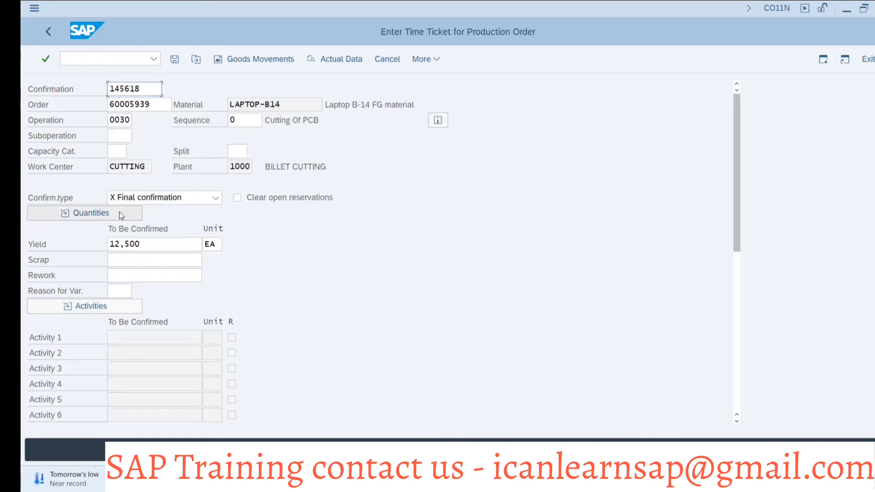
- Save the final confirmation of operation 0030, view the error log, and keep the confirmation despite the costing error
click(174, 58)
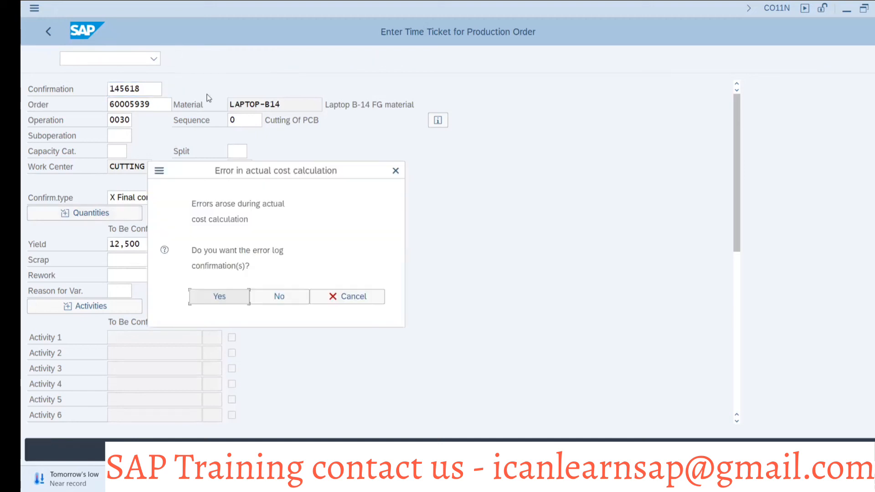
click(220, 297)
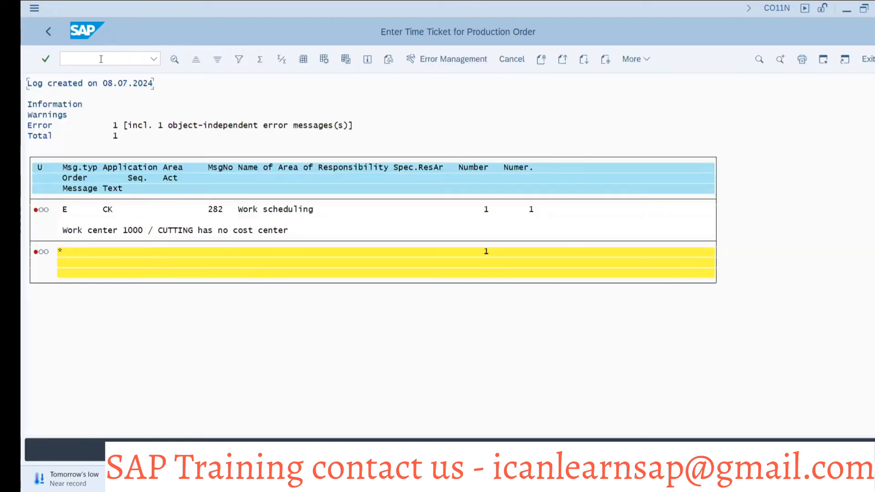
click(45, 59)
click(47, 59)
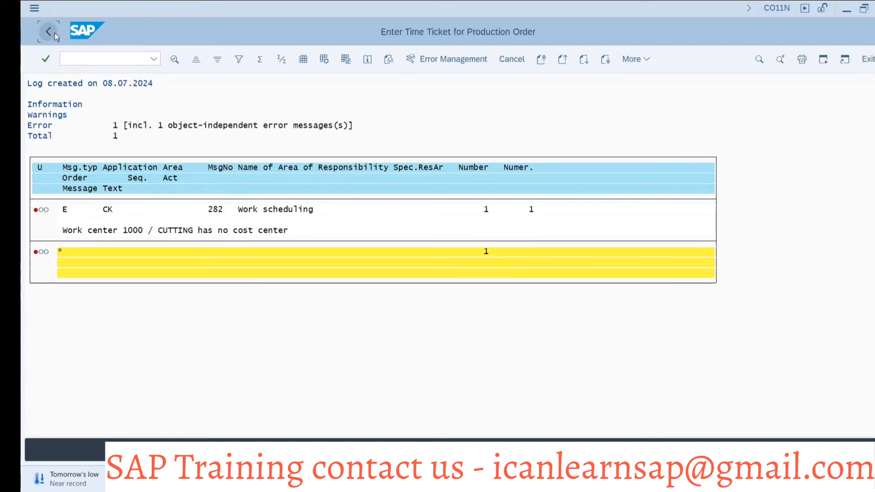
click(222, 269)
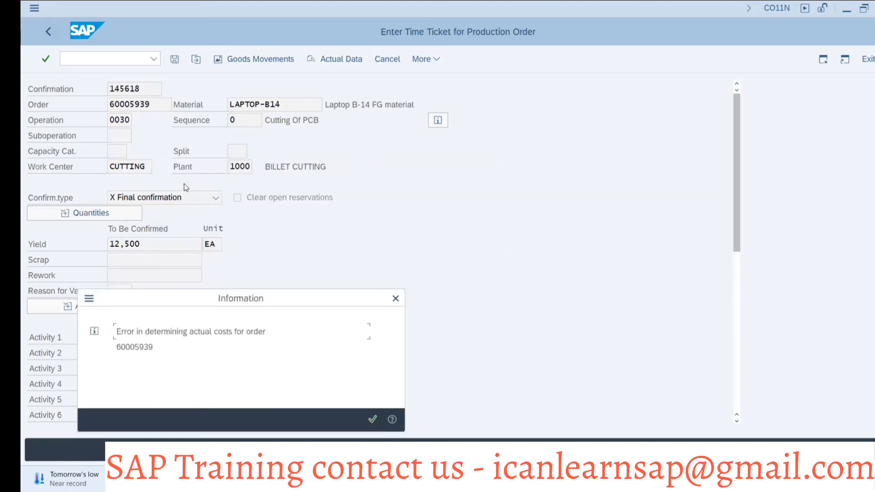
click(372, 419)
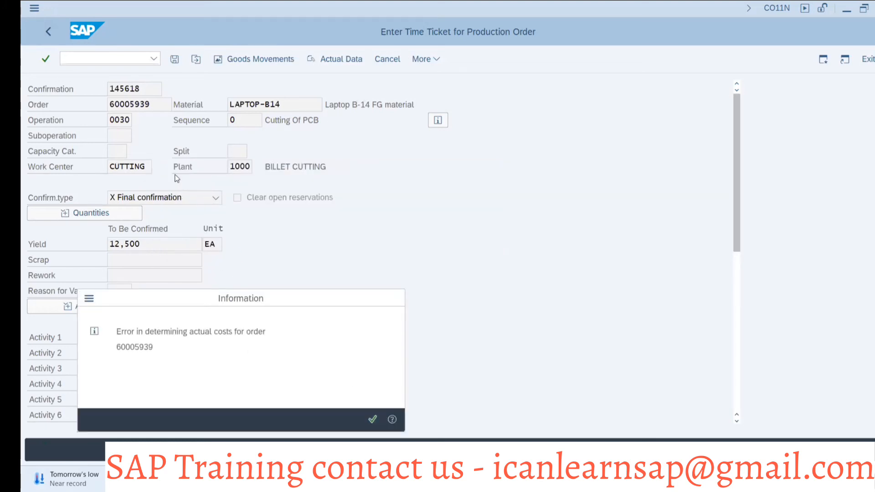
- Enter the same LAPTOP-B14 production order with operation 0040 in the time ticket and load its proposed confirmation data
click(132, 104)
click(122, 124)
click(120, 125)
click(131, 198)
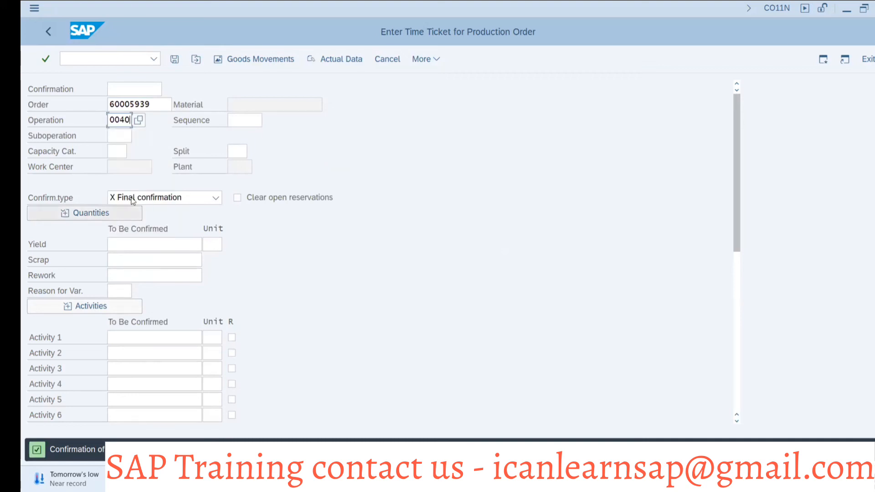
key(Return)
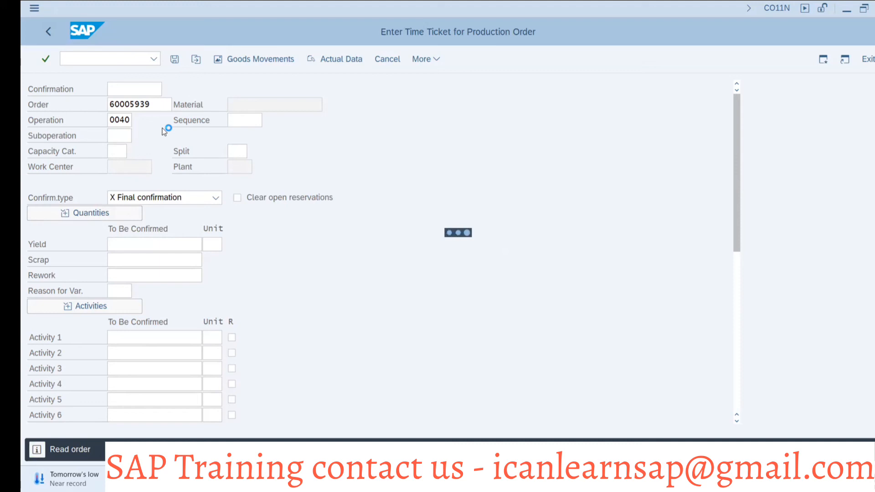
- Save the final confirmation of operation 0040, view the error log, and keep the confirmation despite the costing error
click(175, 60)
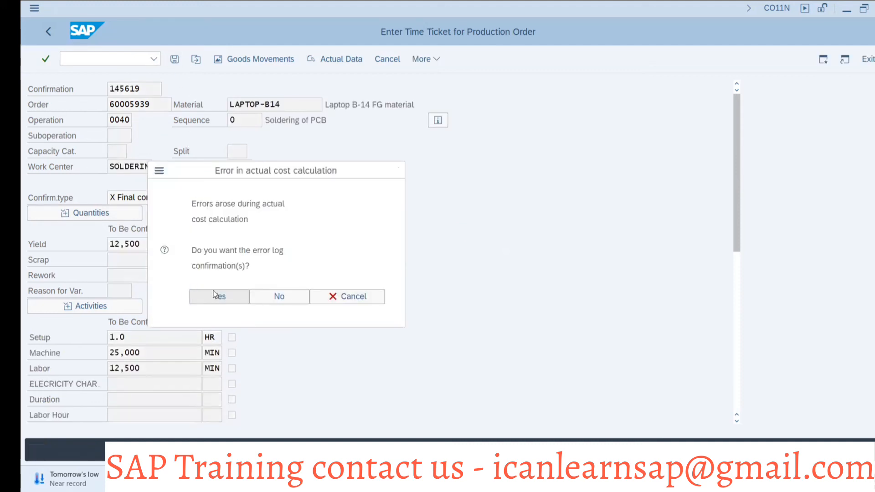
click(214, 294)
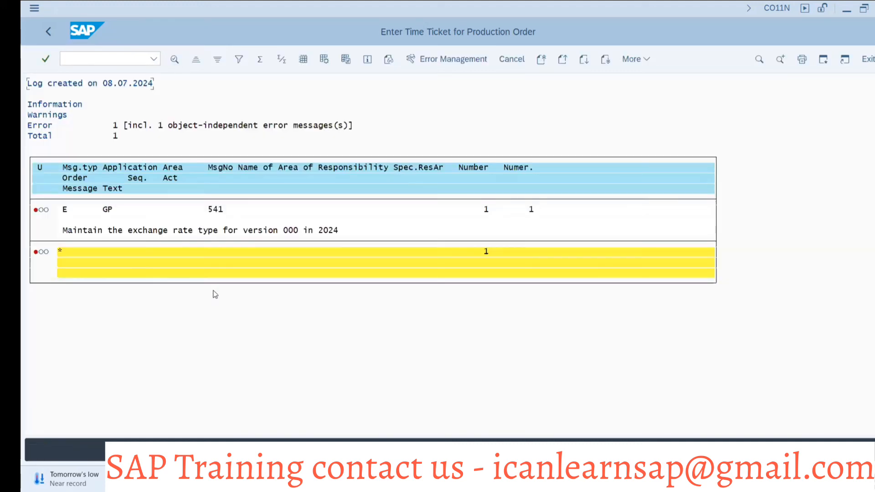
click(40, 36)
click(213, 266)
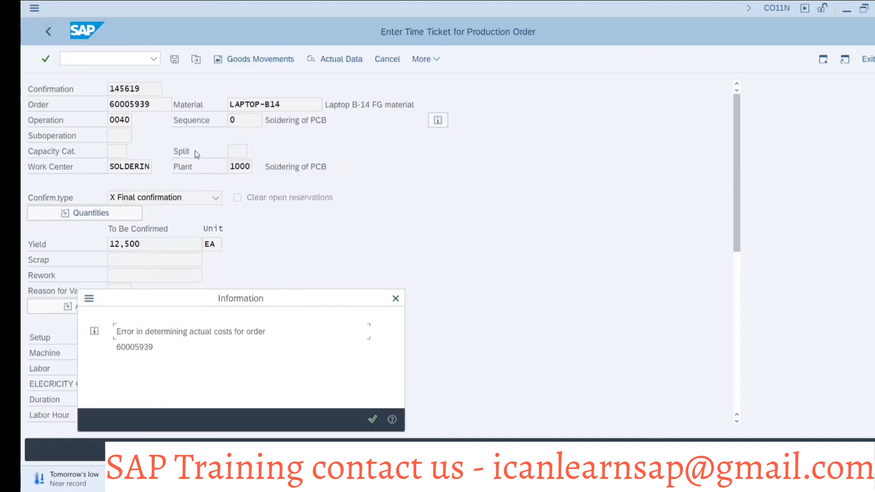
click(371, 419)
- Enter the same LAPTOP-B14 production order with operation 0050 in the time ticket and load its proposed confirmation data
click(141, 110)
click(128, 120)
click(121, 121)
click(121, 137)
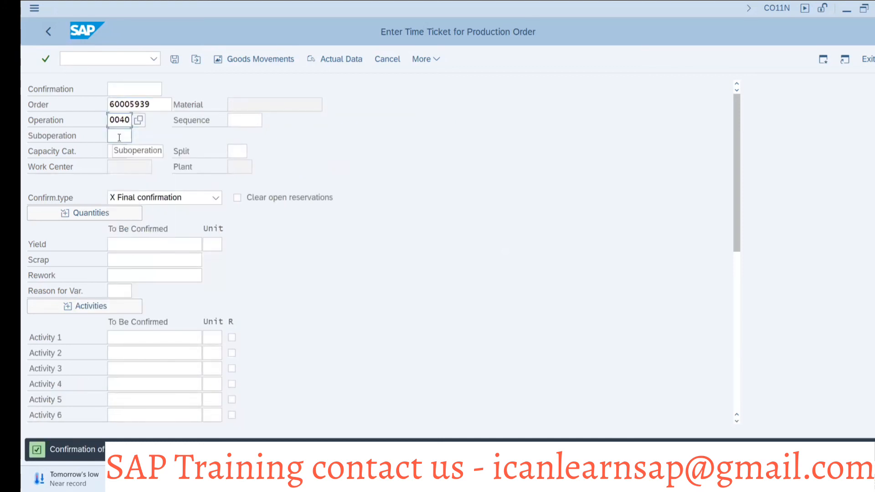
key(BackSpace)
key(BackSpace)
text(50)
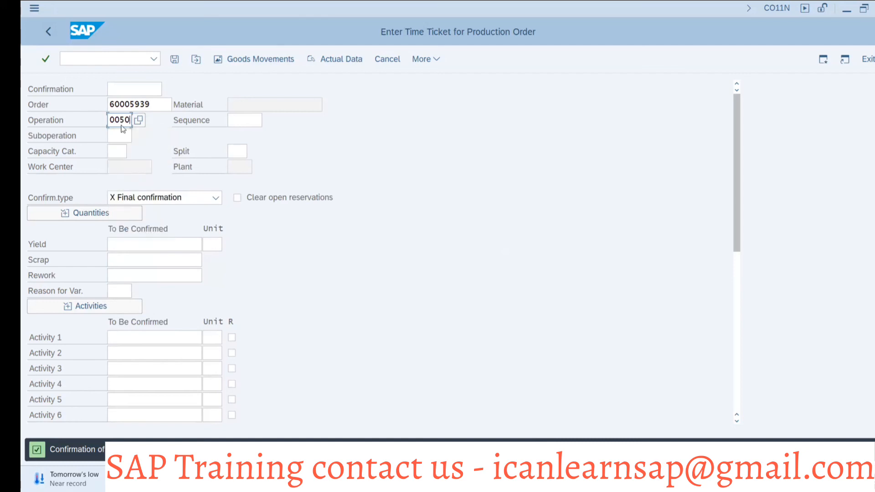
key(Return)
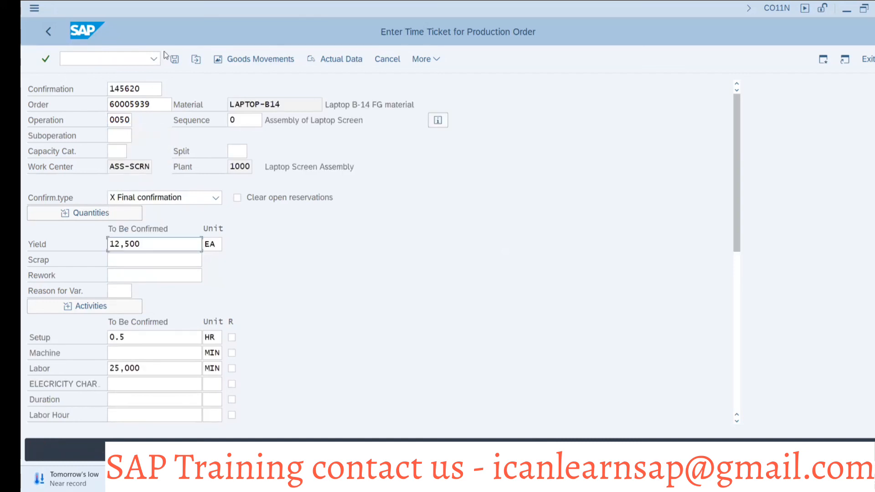
- Save the final confirmation of operation 0050, view the error log, and keep the confirmation despite the costing error
click(179, 65)
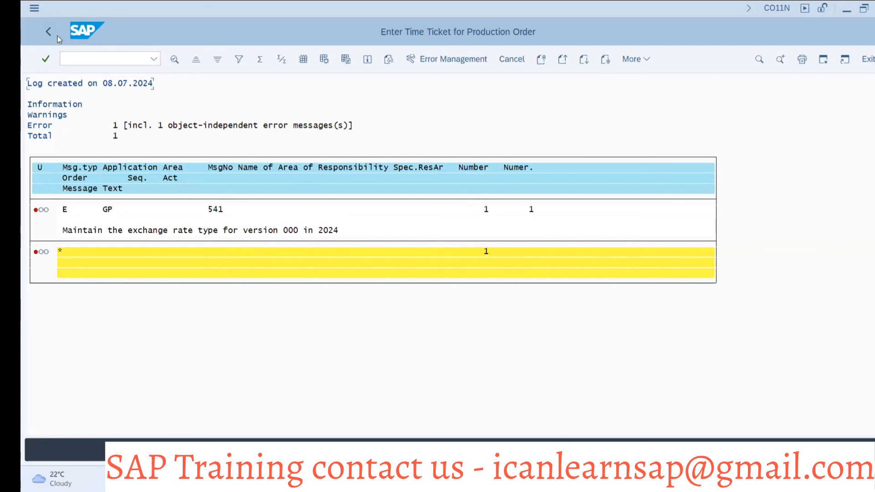
click(49, 33)
click(216, 265)
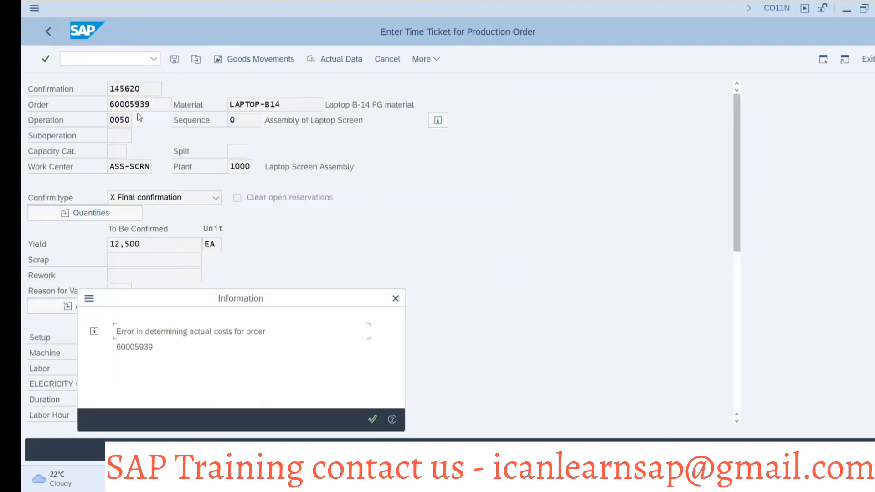
click(380, 419)
- Enter the same LAPTOP-B14 production order with operation 0060 in the time ticket and load its proposed confirmation data
click(148, 102)
click(132, 121)
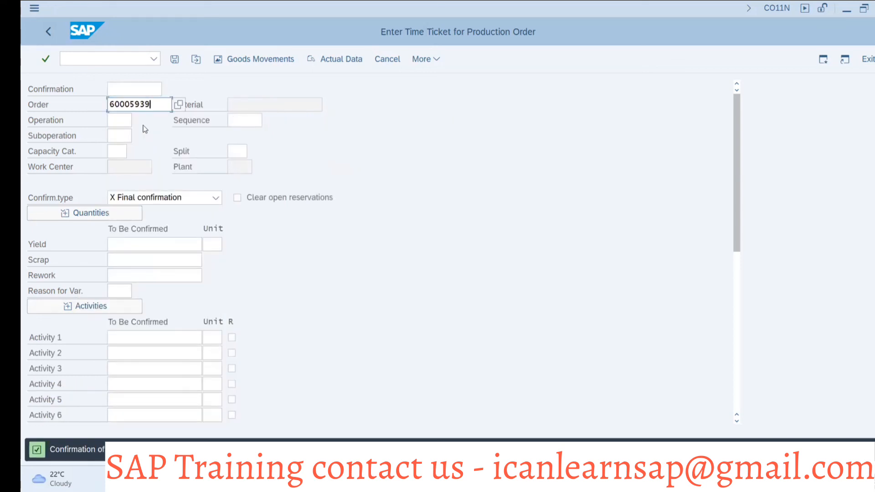
click(118, 121)
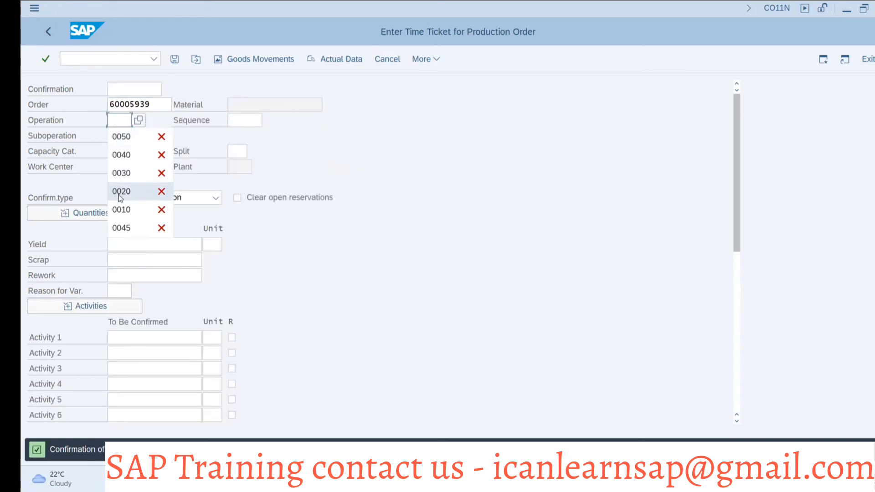
click(118, 118)
text(00)
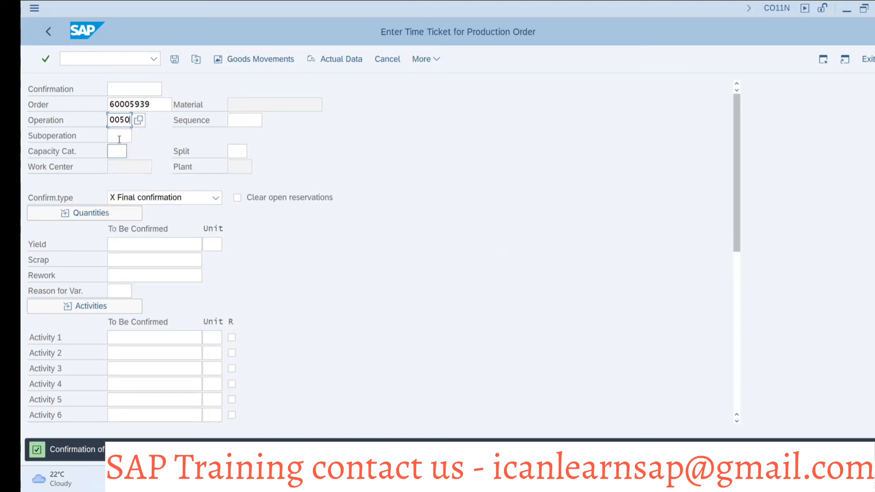
text(60)
key(Return)
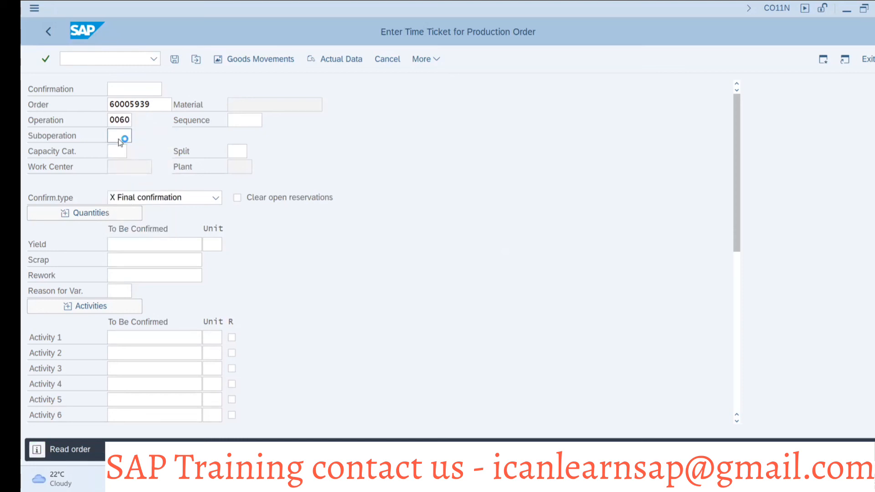
- Save the final confirmation of operation 0060, view the error log, and keep the confirmation despite the costing error
click(174, 59)
click(220, 295)
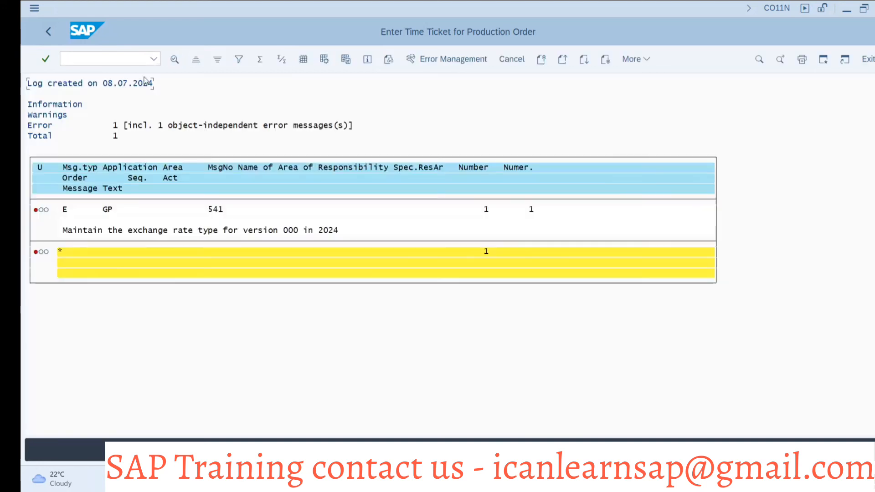
click(48, 31)
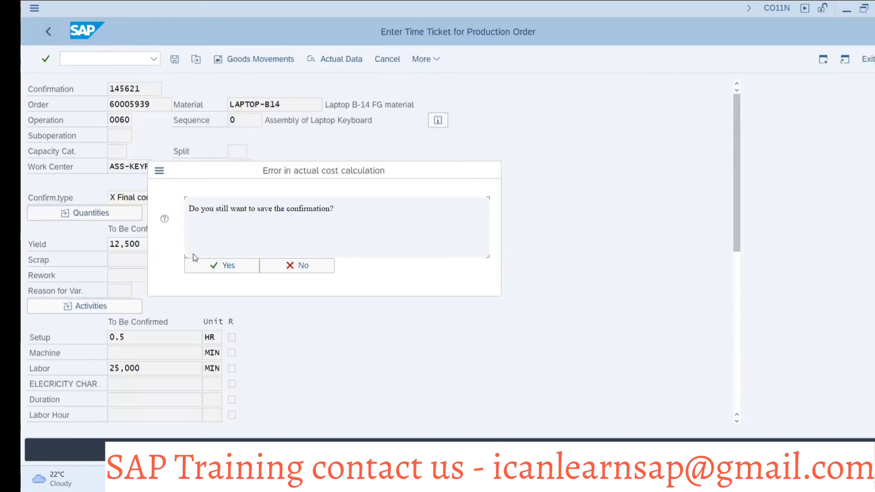
click(201, 269)
click(372, 419)
- Enter the same LAPTOP-B14 production order with operation 0070 in the time ticket and load its proposed confirmation data
click(153, 102)
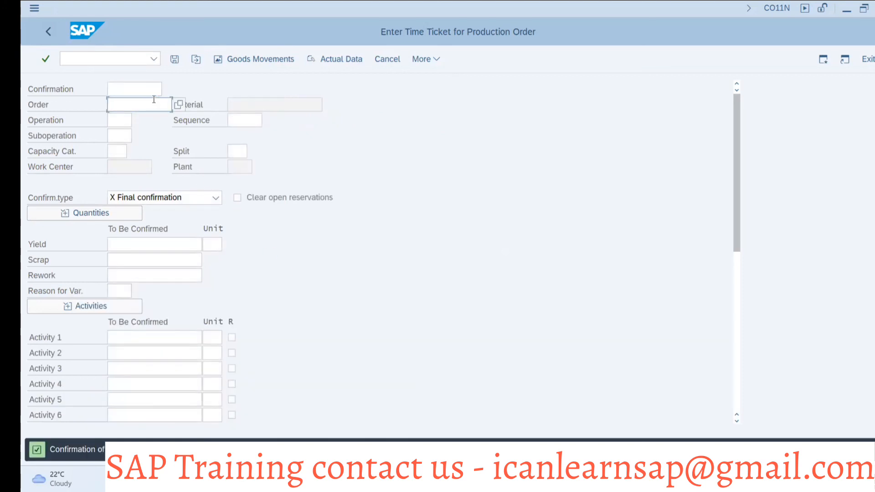
click(126, 120)
click(129, 104)
click(123, 121)
click(121, 136)
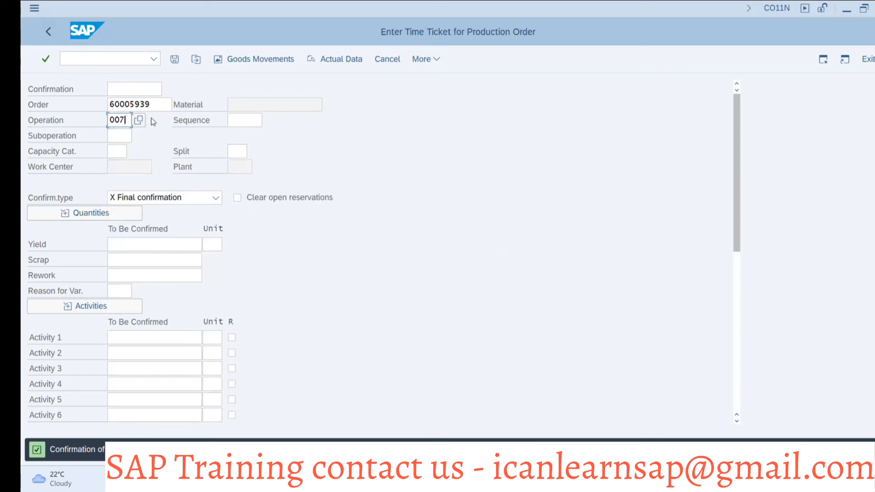
key(Return)
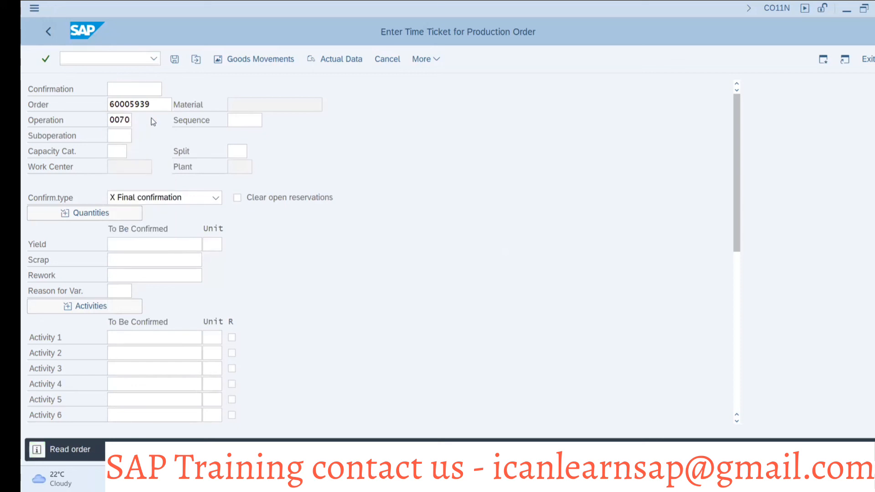
- Save the final confirmation of operation 0070, view the error log, and keep the confirmation despite the costing error
click(174, 59)
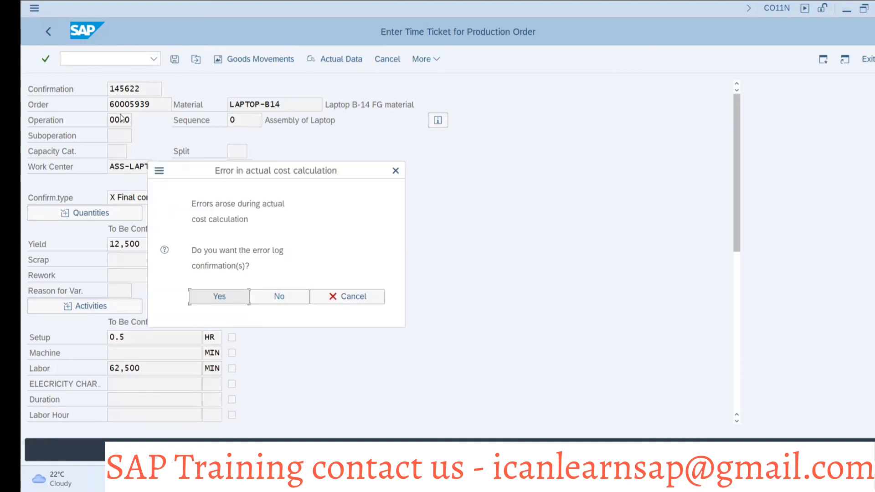
click(220, 296)
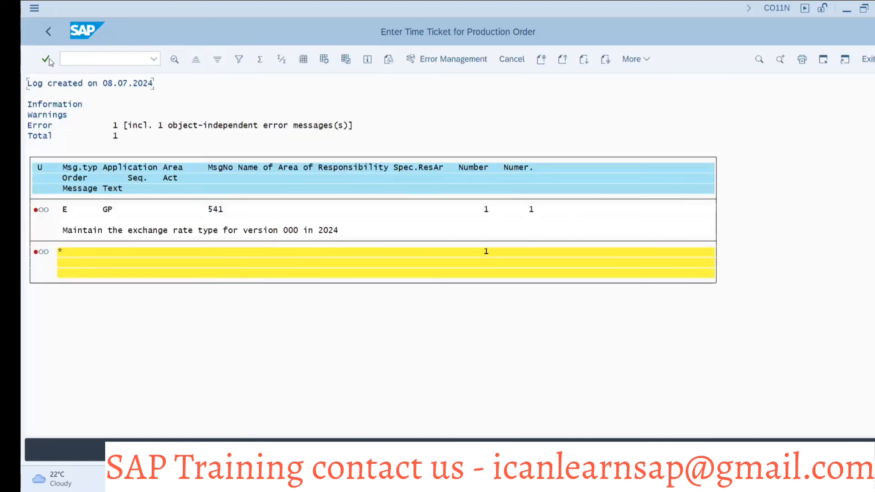
click(48, 31)
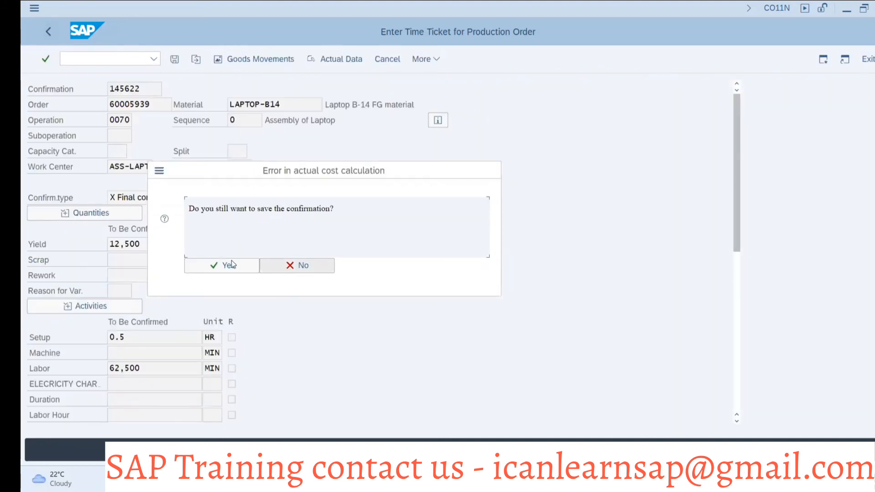
click(250, 266)
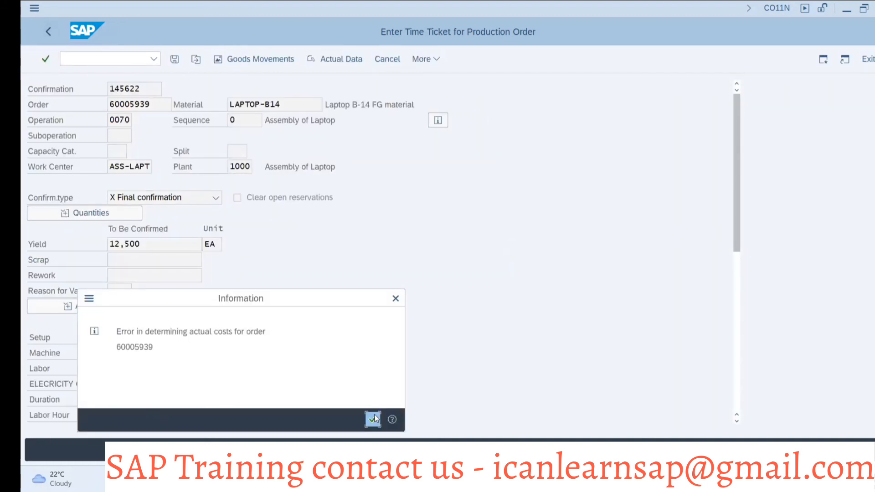
click(373, 420)
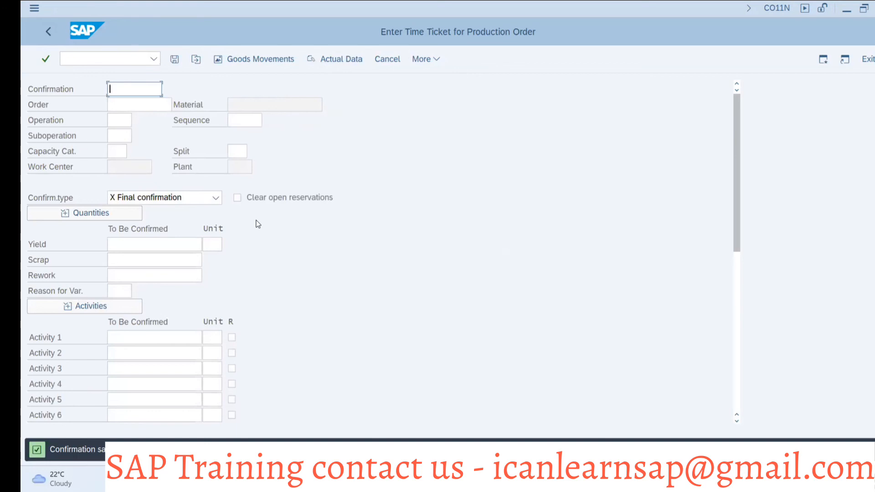
- Copy the production order number from the order display and load that order for goods receipt in MIGO
key(alt+Tab)
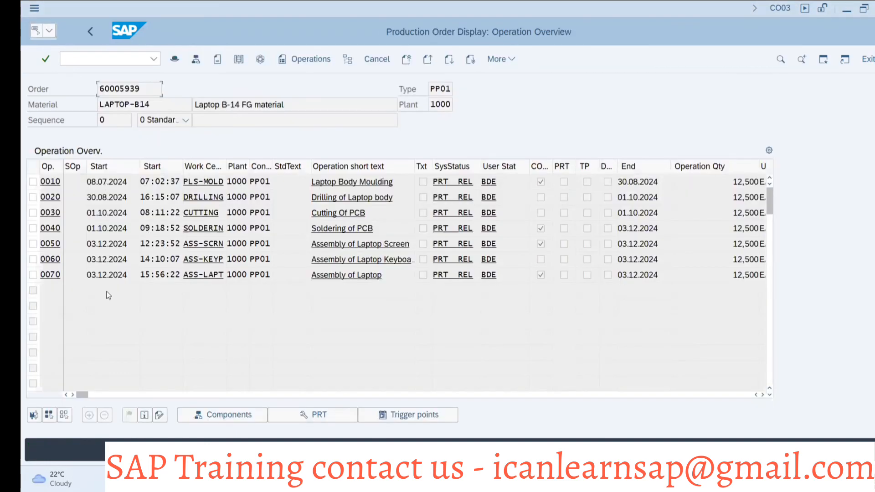
double_click(145, 89)
key(ctrl+c)
key(alt+Tab)
click(106, 60)
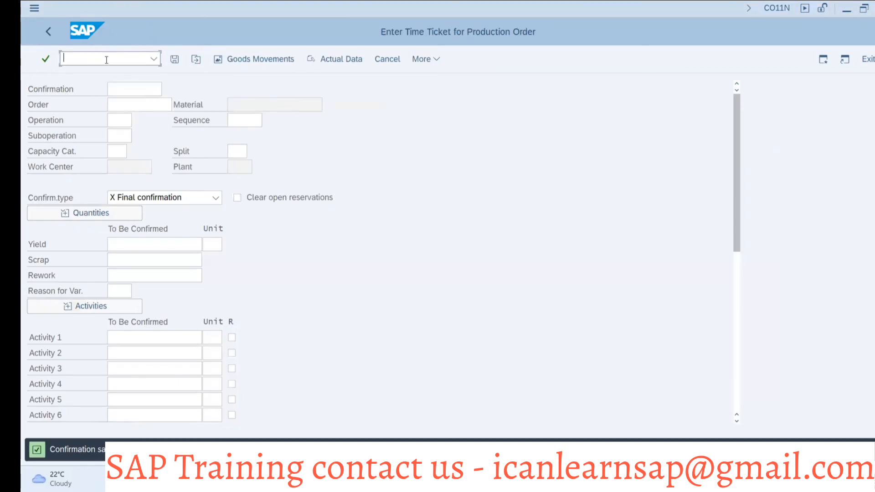
text(/nmigo)
key(Return)
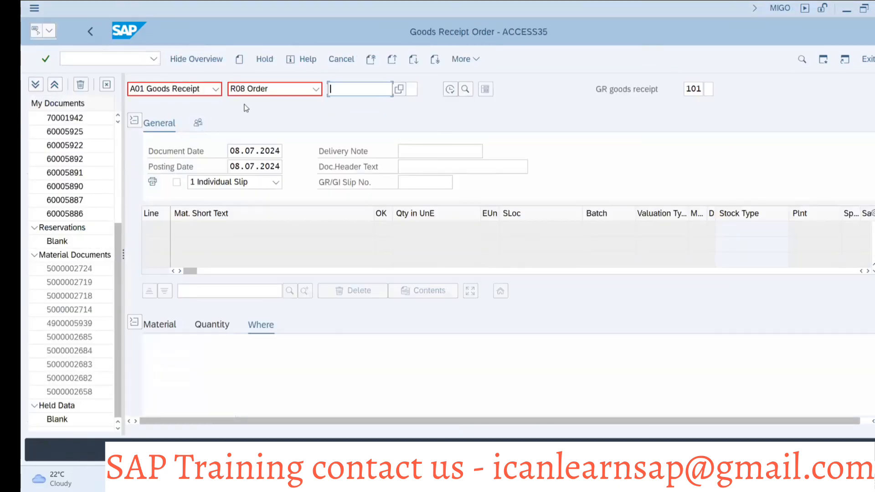
key(ctrl+v)
key(Return)
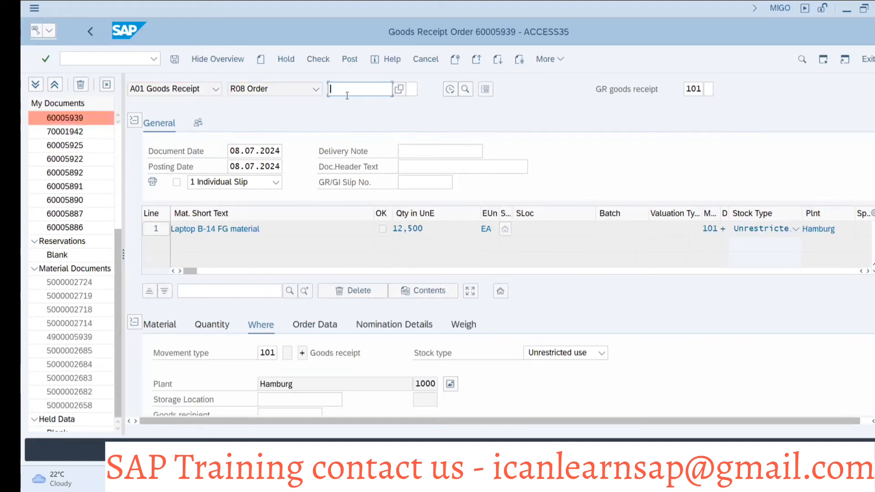
- Look up storage location 0001 in plant 1000 and assign it to the LAPTOP-B14 goods receipt item
scroll(341, 342, down, 2)
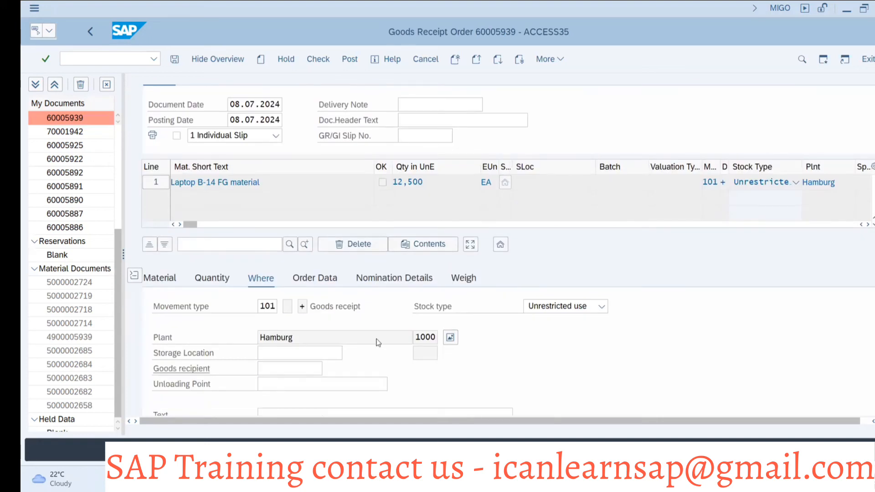
click(270, 354)
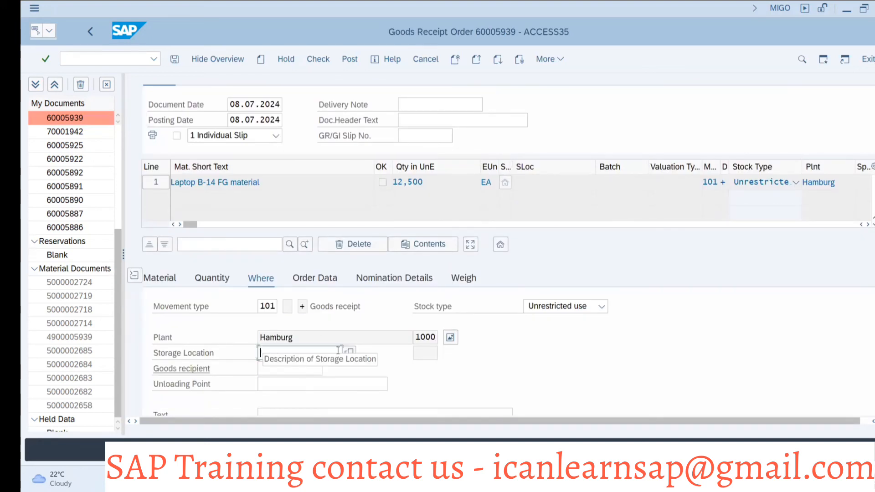
click(351, 350)
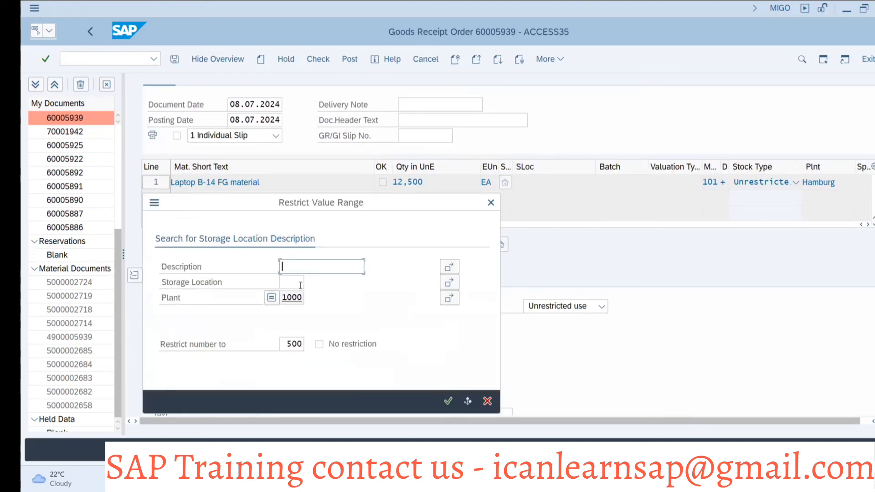
click(293, 283)
text(0001)
key(Return)
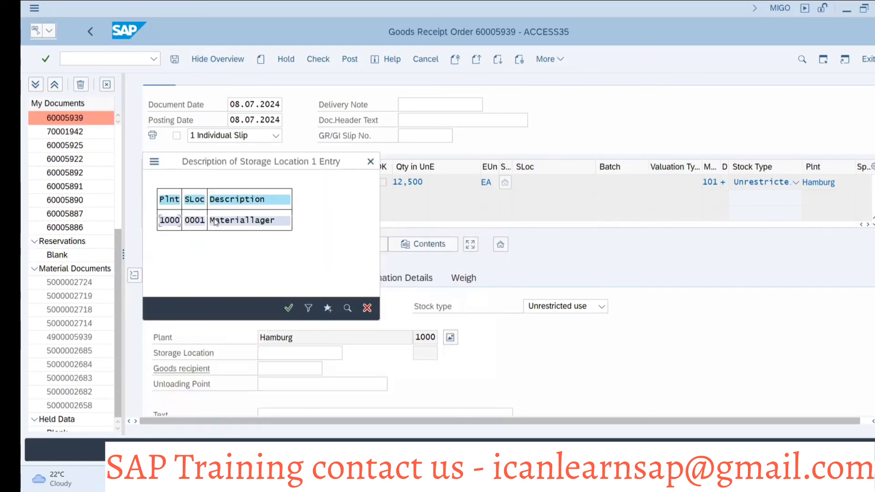
double_click(186, 223)
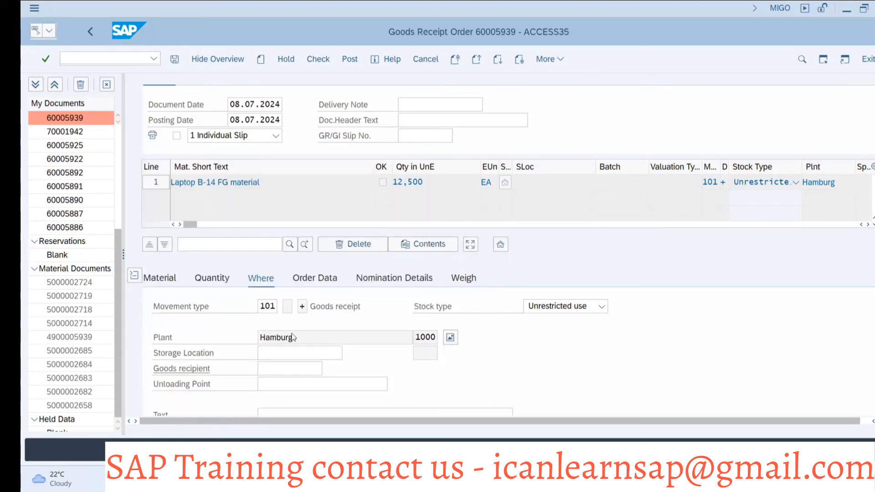
scroll(307, 355, down, 1)
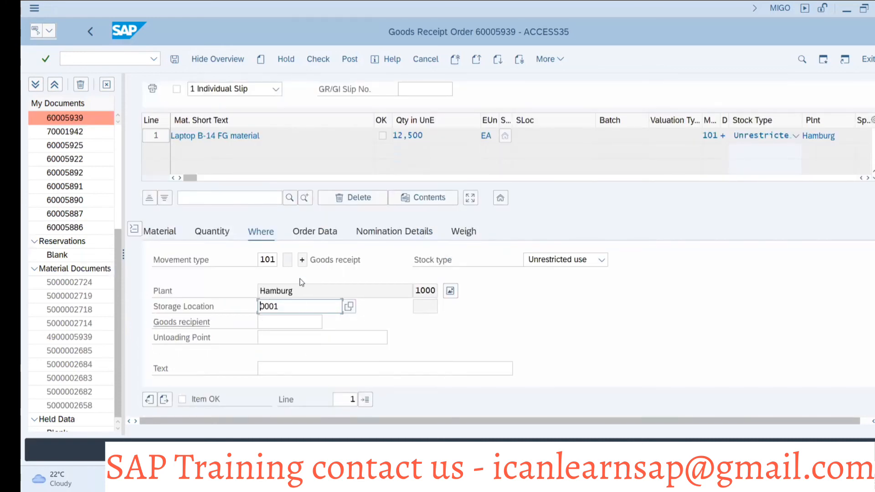
- Review the receipt item's quantity and compare it with the LAPTOP-B14 stock/requirements list before posting
click(203, 237)
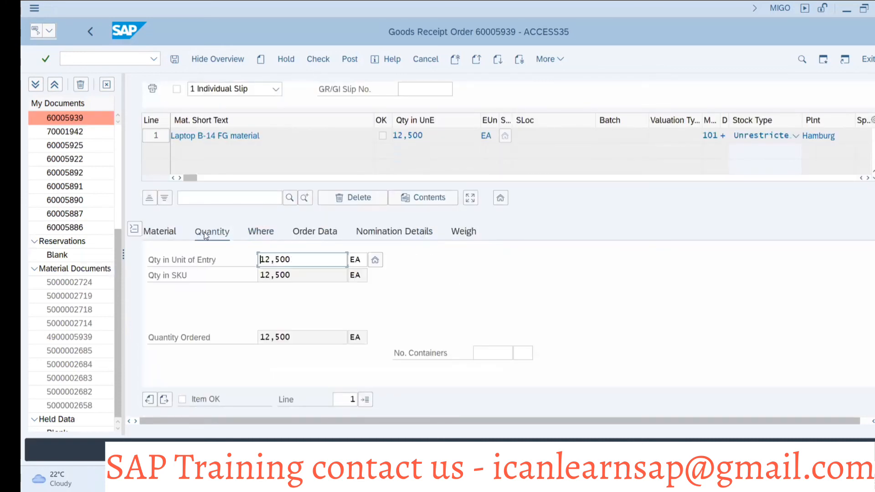
key(alt+Tab)
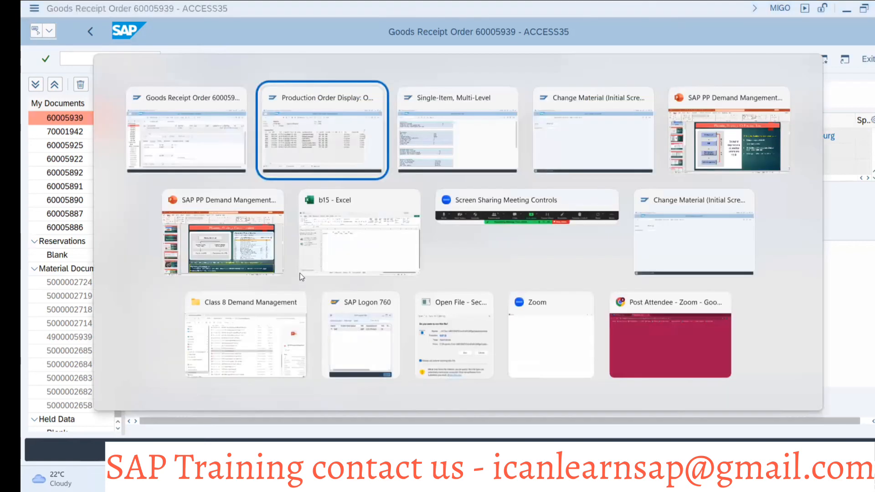
key(alt+Tab)
key(Tab)
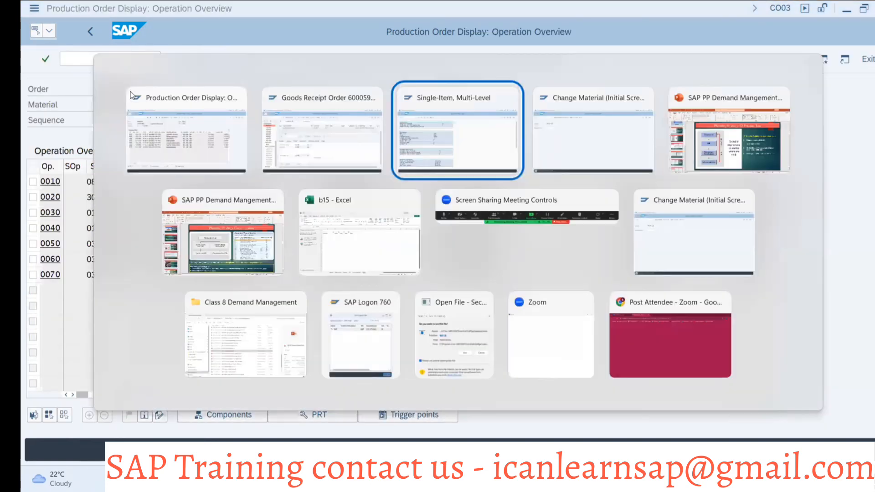
key(shift+Tab)
key(shift+Tab)
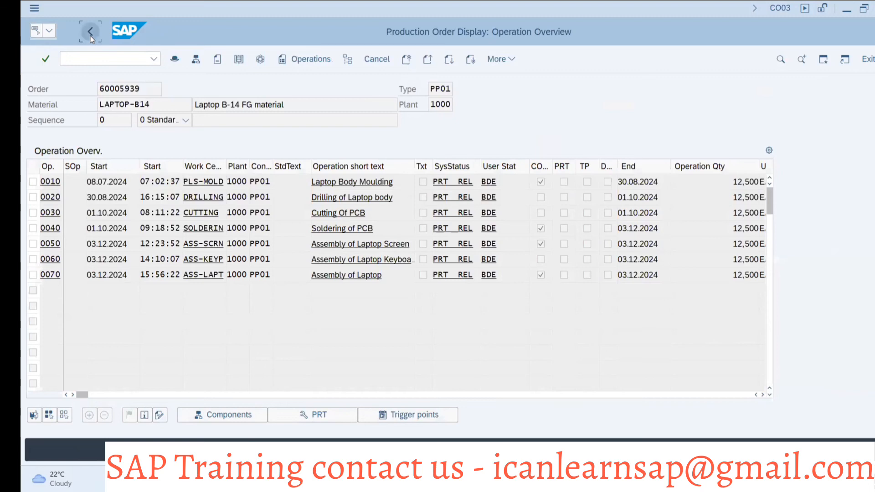
click(90, 35)
key(alt+Tab)
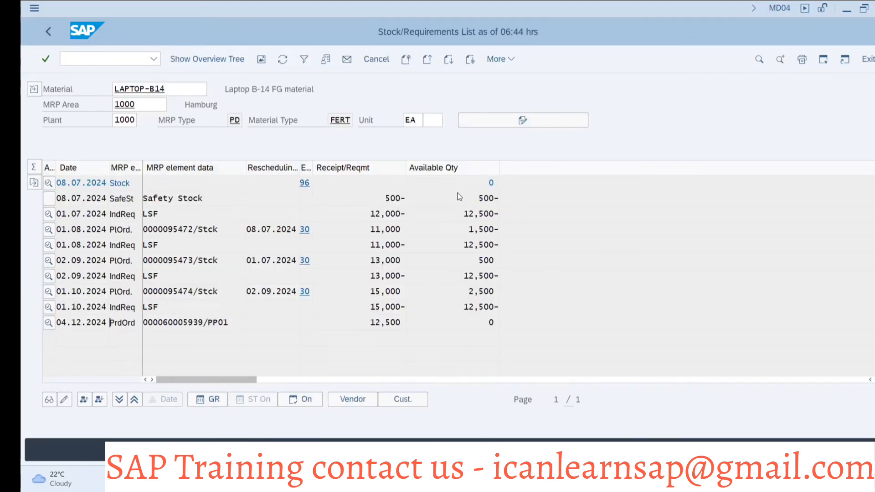
key(alt+Tab)
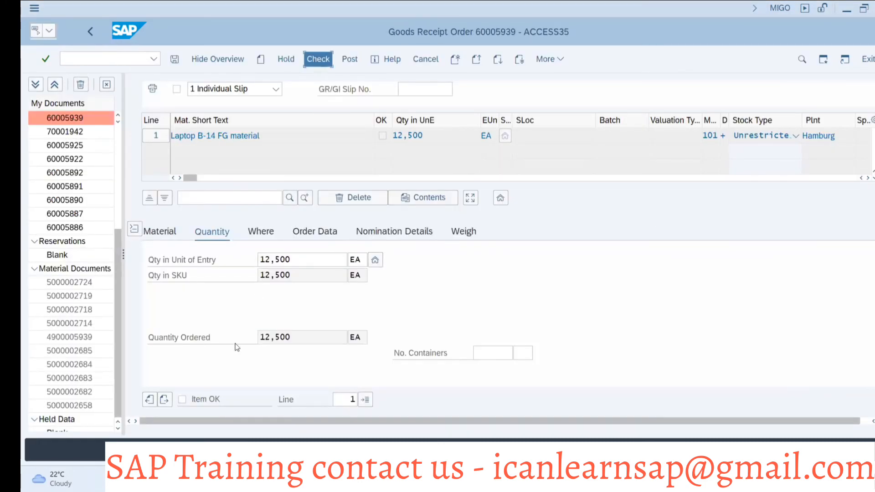
- Mark the LAPTOP-B14 receipt item as OK, check the document, and post the goods receipt
key(Return)
click(182, 400)
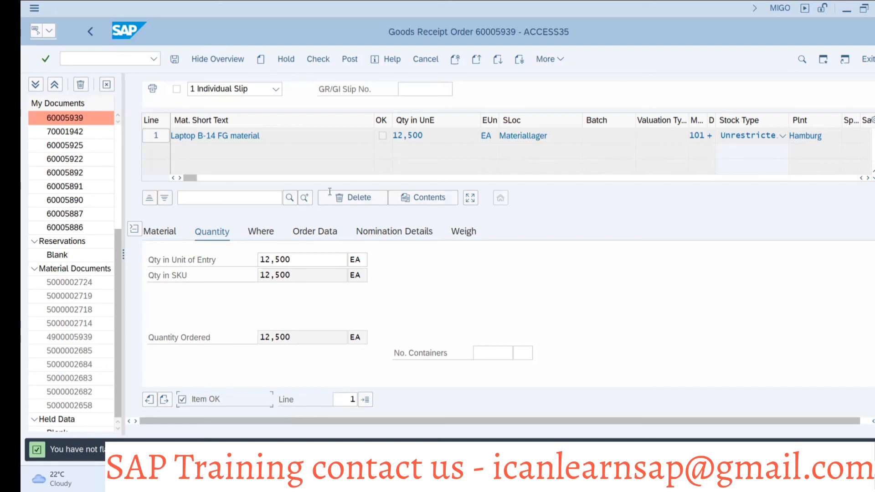
click(319, 60)
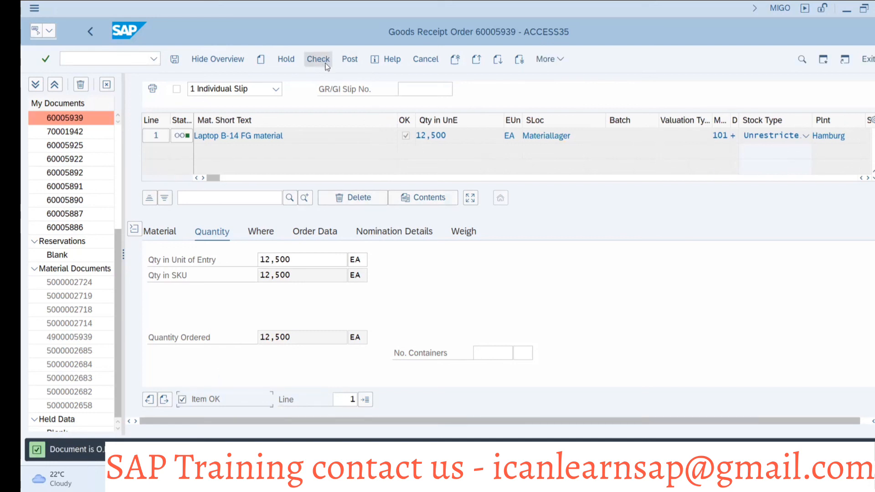
click(349, 60)
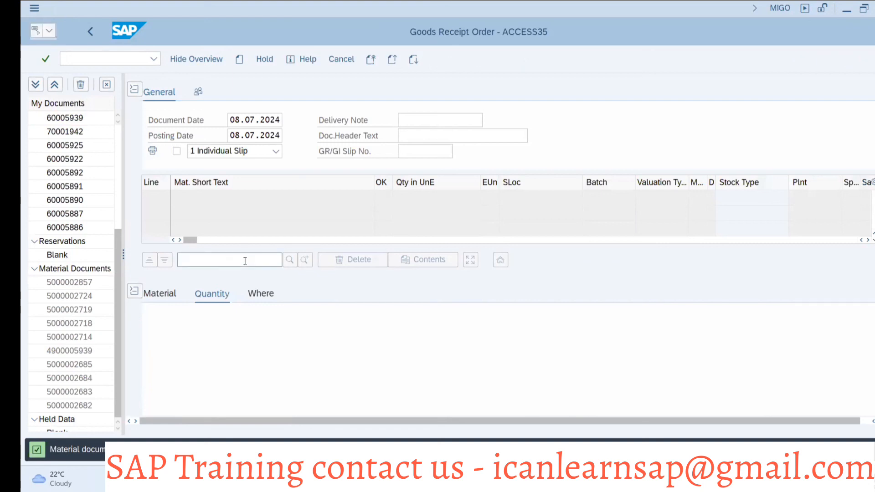
- Refresh the LAPTOP-B14 stock/requirements list and review the make-to-stock principle procedure slide in PowerPoint
key(alt+Tab)
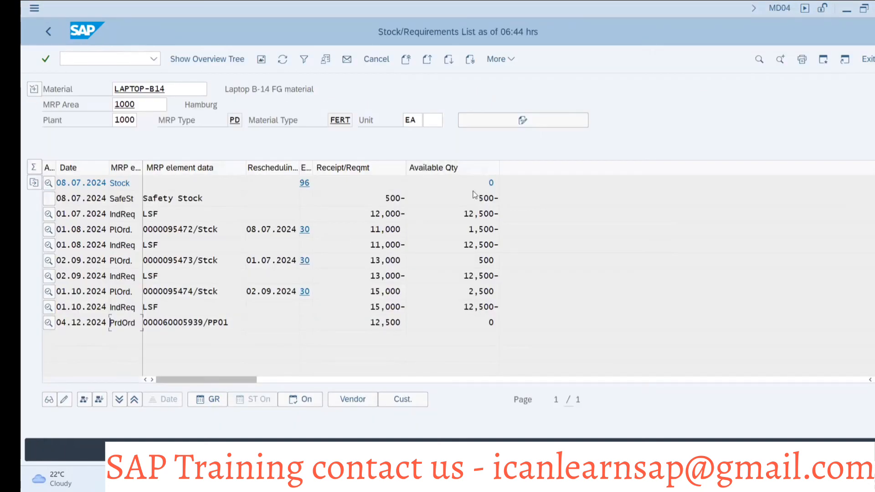
click(283, 59)
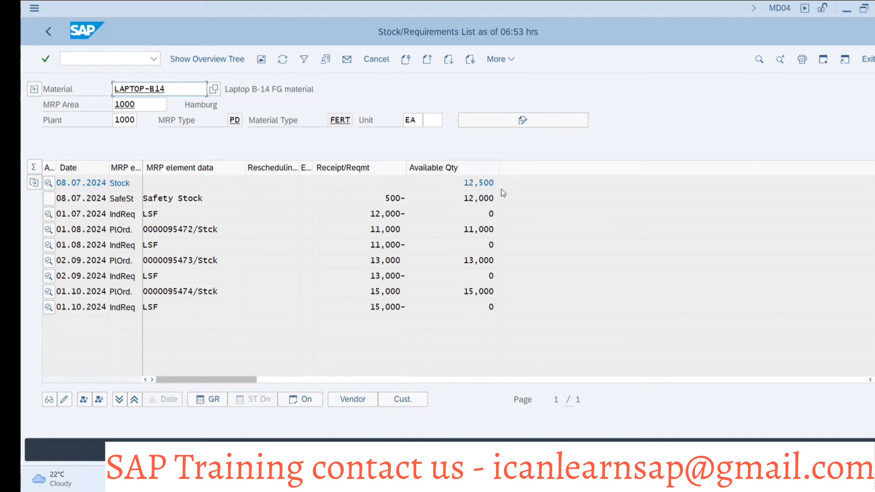
key(alt+Tab)
key(alt+Tab)
key(alt+Tab)
key(alt+Tab)
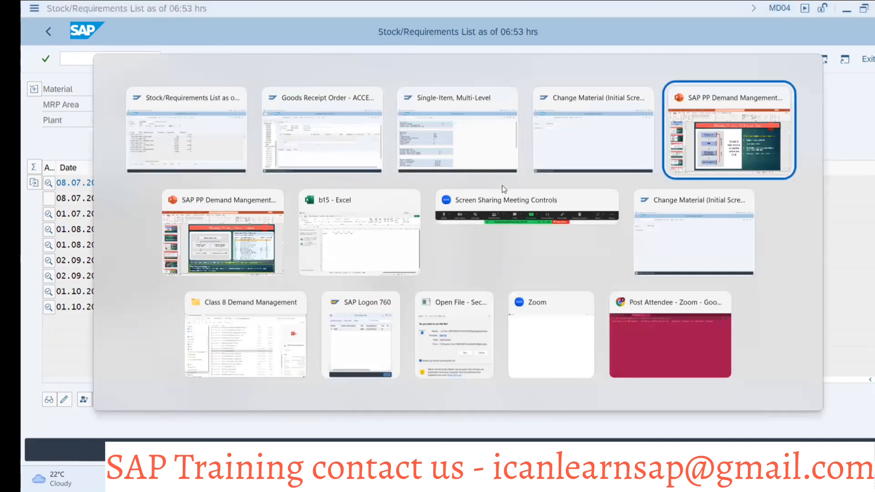
scroll(82, 182, up, 1)
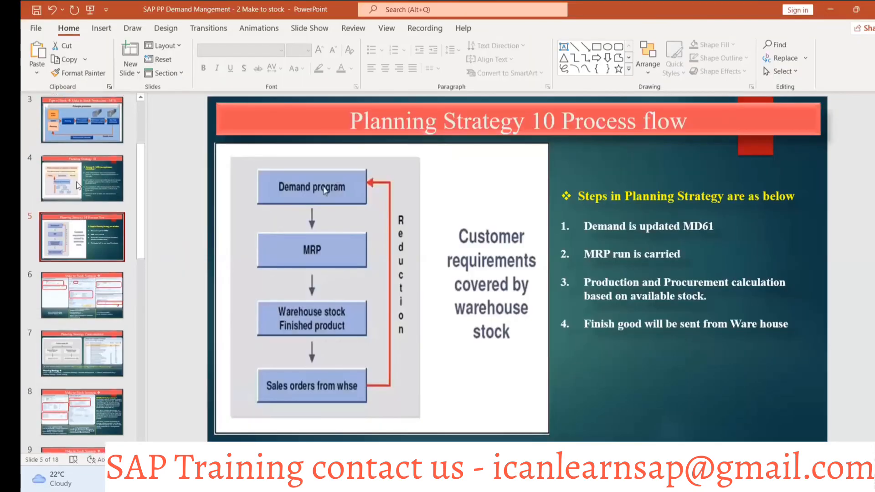
click(86, 131)
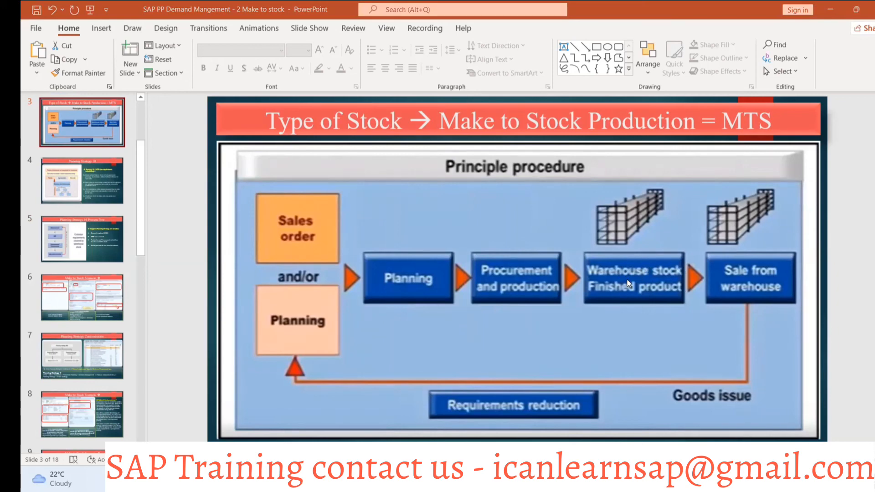
key(alt+Tab)
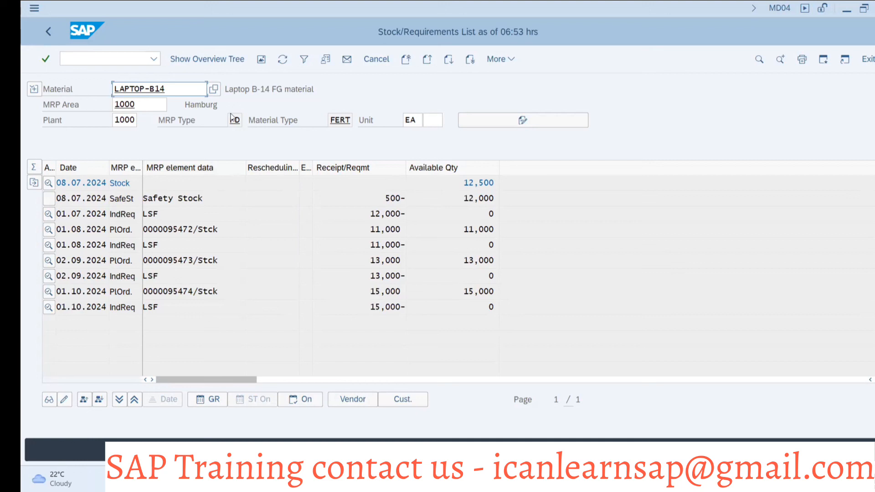
- Copy the material number LAPTOP-B14 and start a new standard sales order with VA01 in a separate session
drag(175, 89, 114, 88)
key(ctrl+c)
click(146, 87)
click(823, 61)
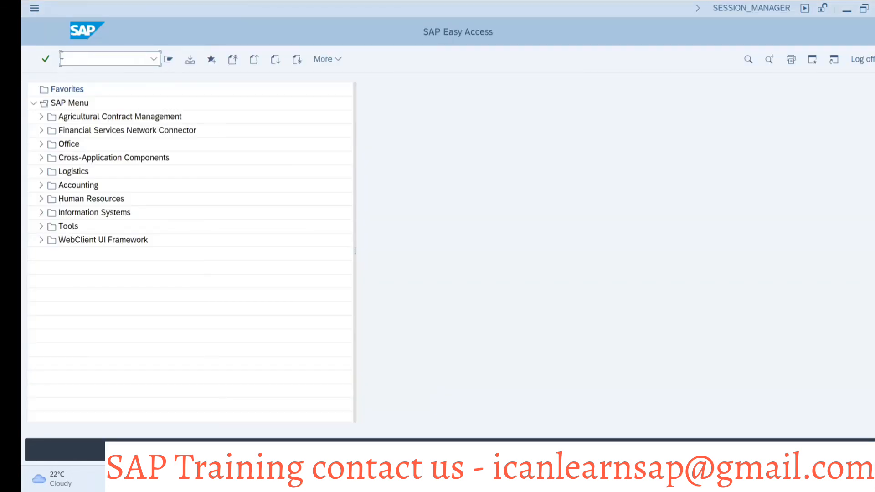
text(va01)
key(Return)
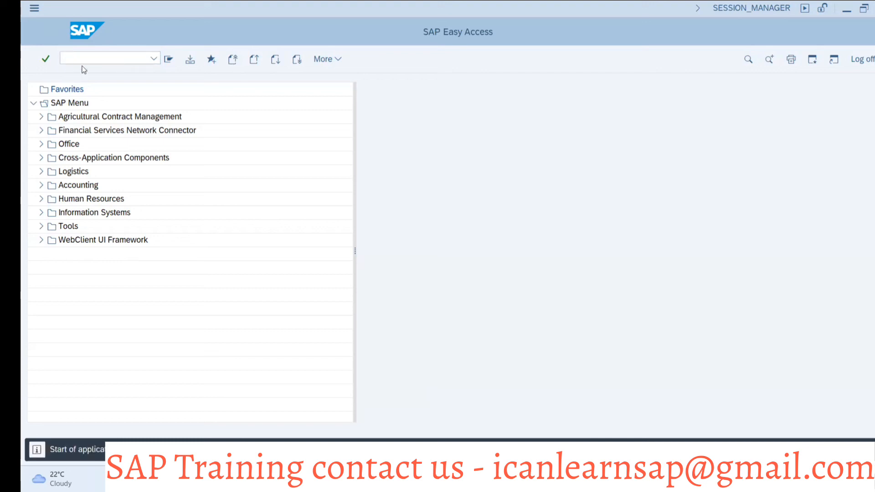
click(149, 119)
click(148, 137)
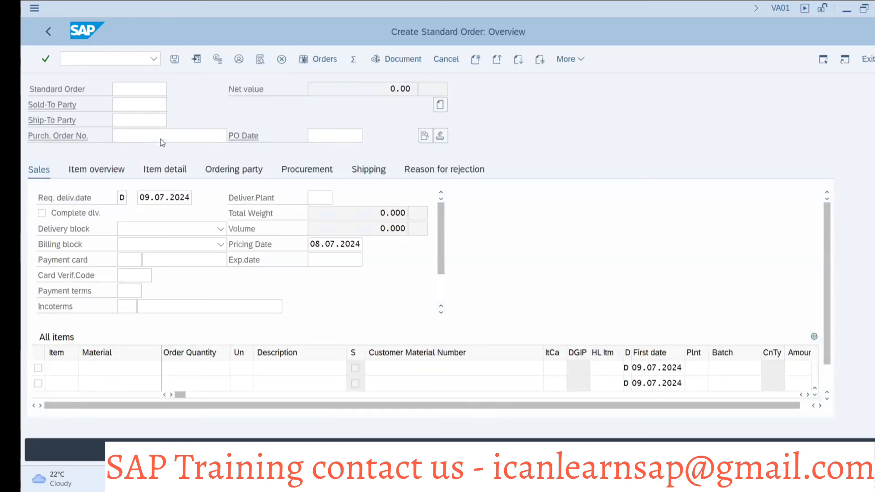
- Enter the customer number as both the sold-to party and the ship-to party of the standard order
click(141, 106)
click(125, 119)
click(132, 120)
click(133, 135)
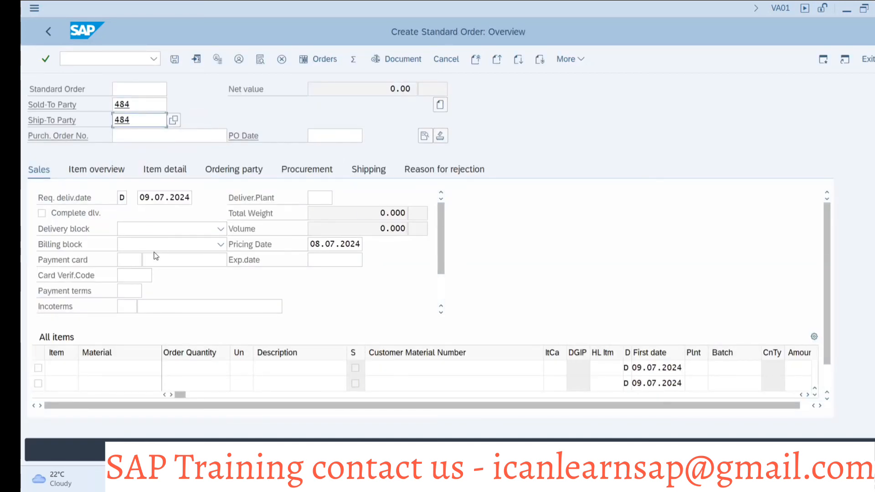
- Add an order item for material LAPTOP-B14 with quantity 12000 and plant 1000, and select sales area 3020/30/00
click(155, 368)
key(ctrl+v)
click(204, 368)
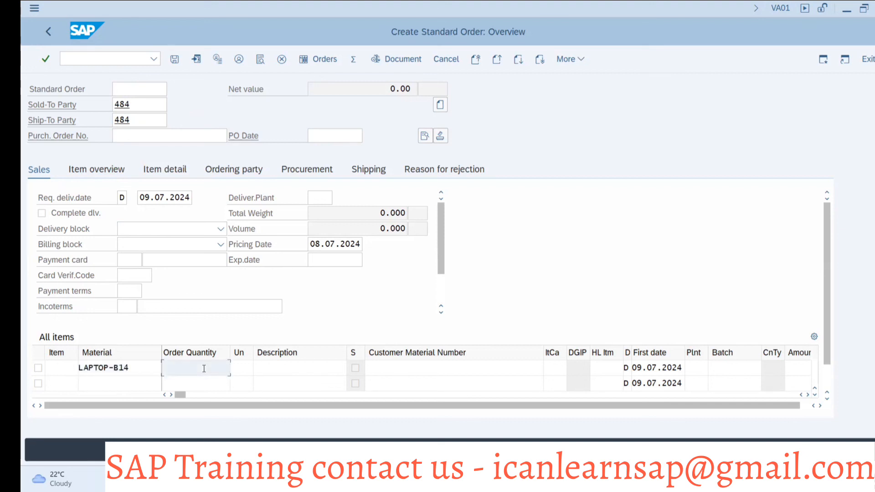
text(12000)
click(693, 368)
text(1000)
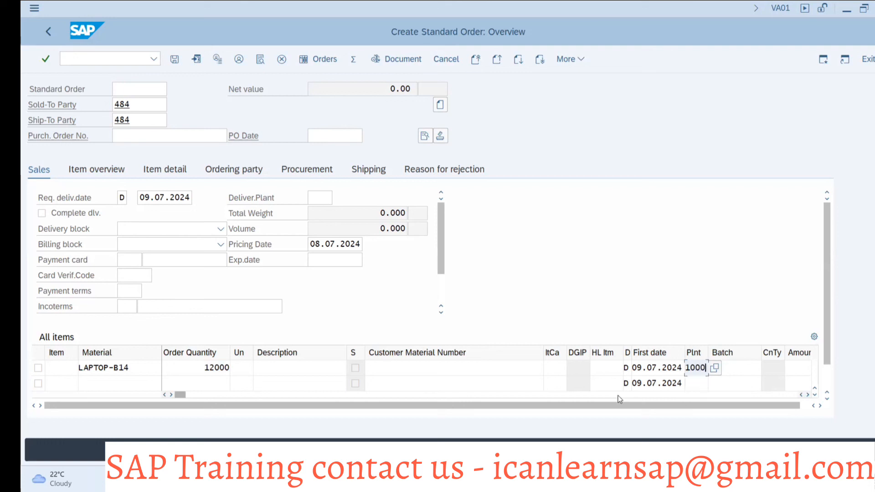
key(Return)
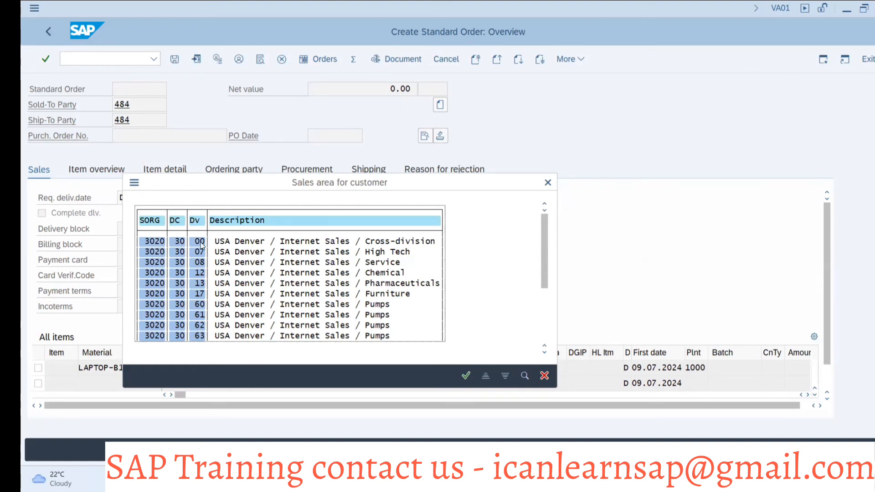
double_click(155, 245)
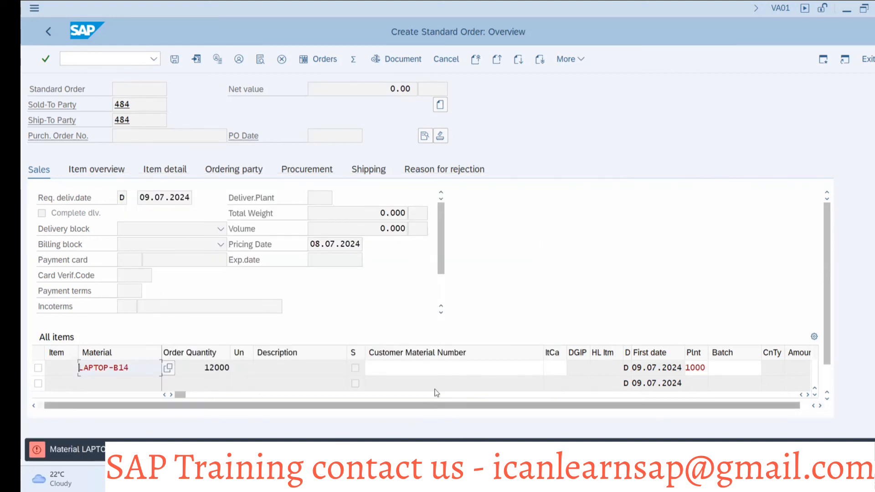
- Try to open an additional SAP session from the standard order
key(alt+Tab)
key(alt+Tab)
key(alt+Tab)
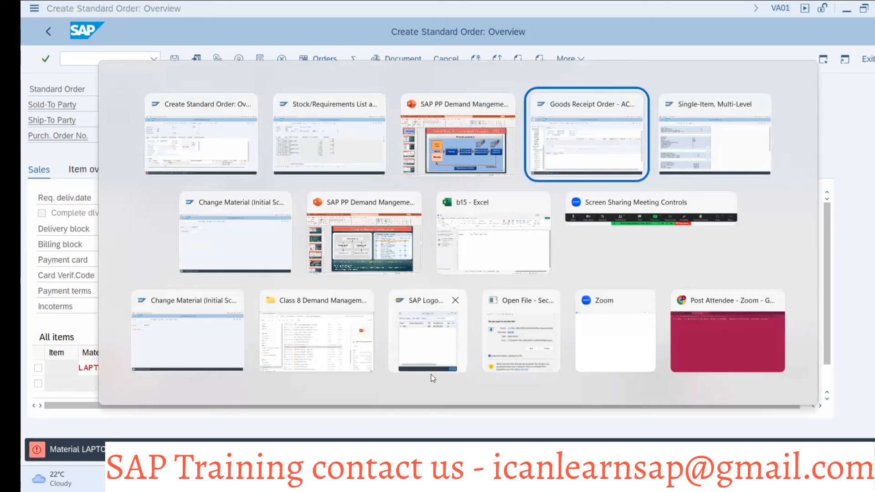
key(alt+Tab)
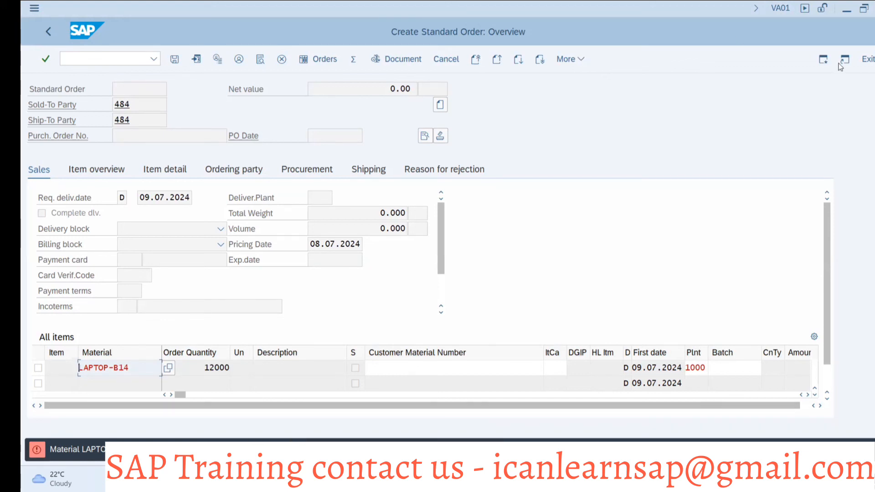
click(823, 58)
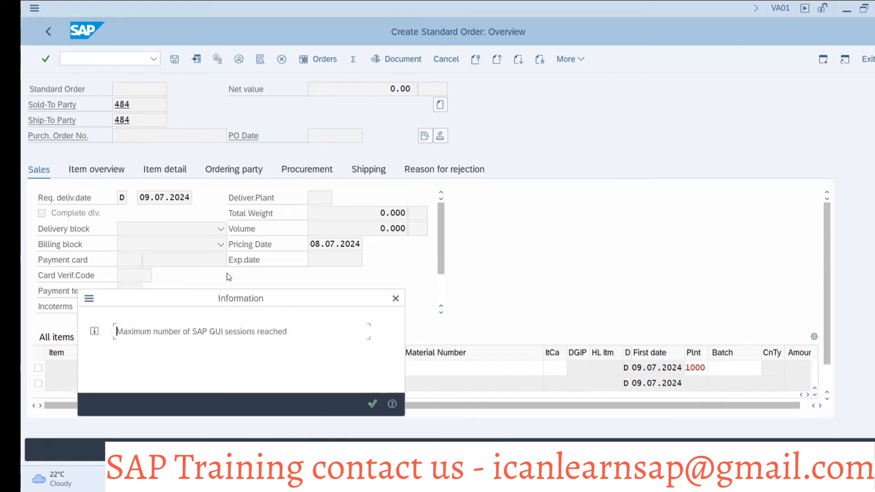
click(395, 298)
- Switch to the MD02 planning result session and start the Create Material transaction MM01 there
key(alt+Tab)
key(alt+Tab)
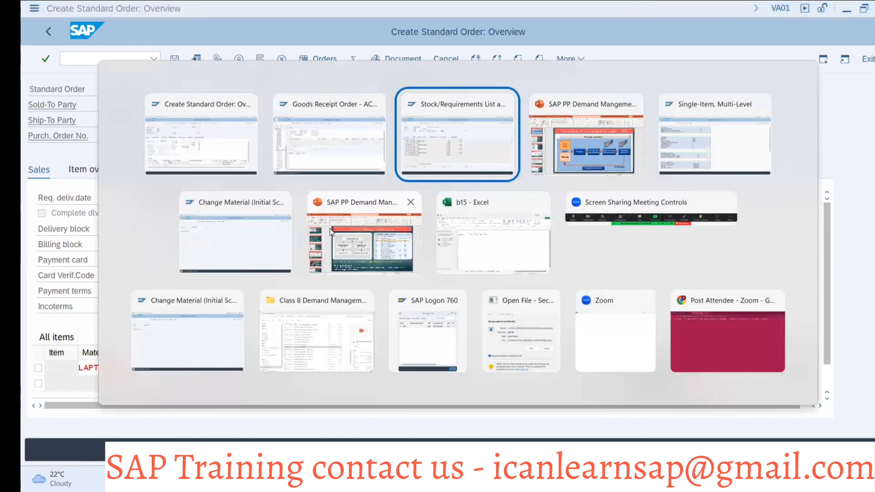
key(alt+Tab)
key(alt+Tab)
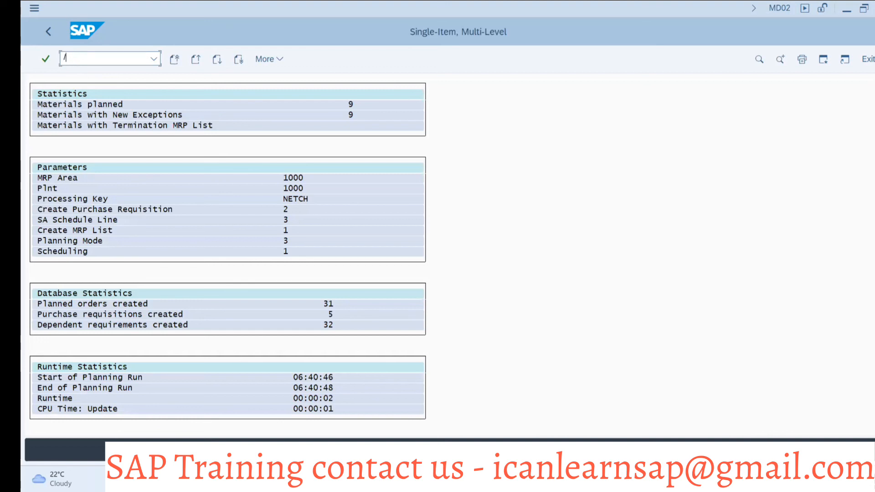
text(01)
key(Return)
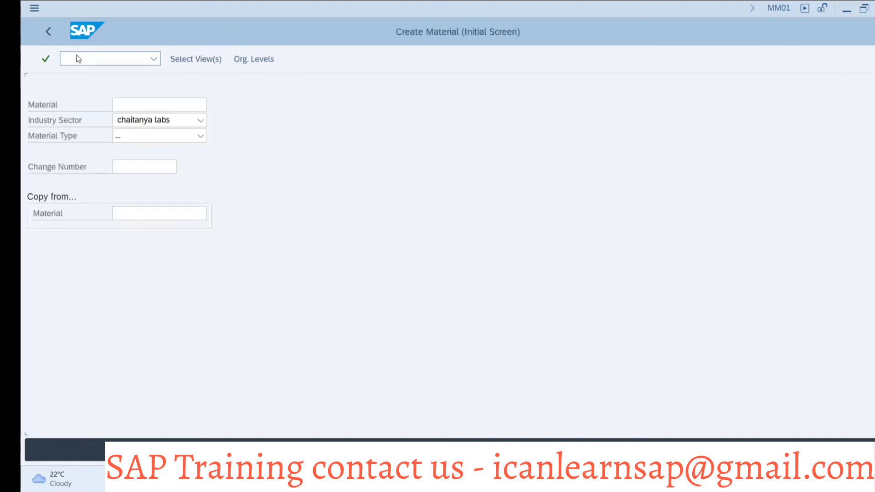
- Choose material LAPTOP-B14 and select its three sales data views, Sales Text and the foreign trade views for creation
click(146, 109)
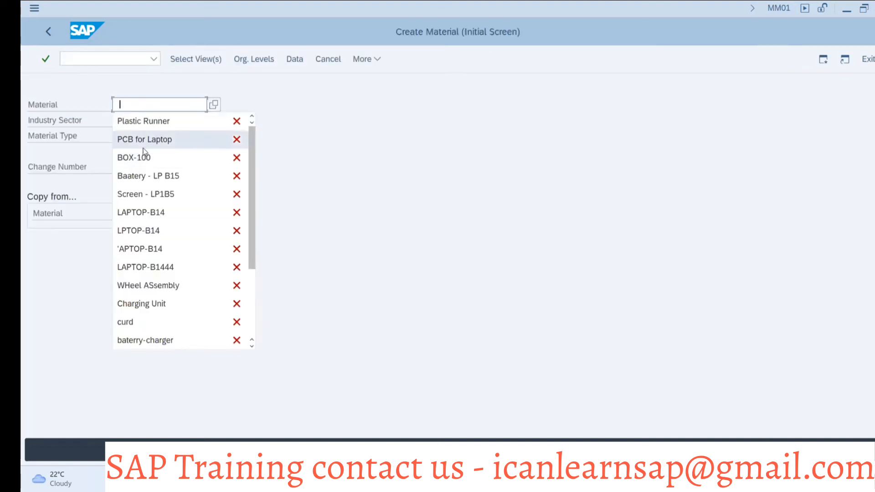
click(148, 212)
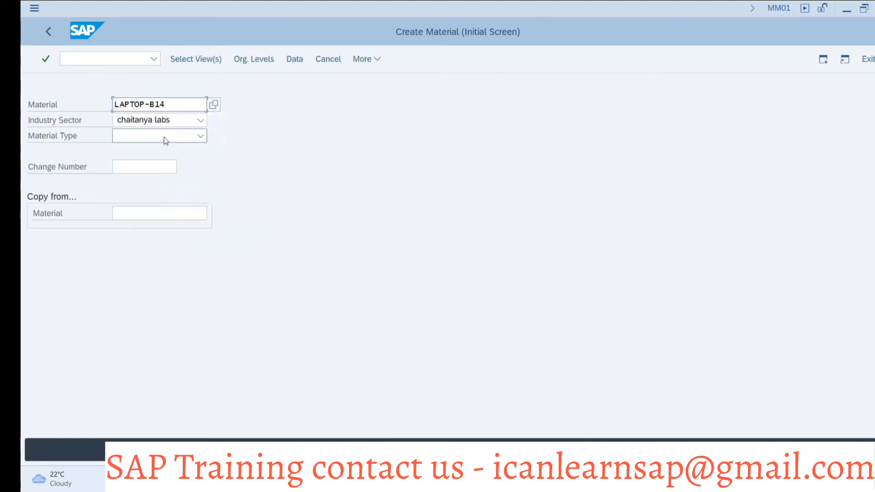
key(Return)
key(Return)
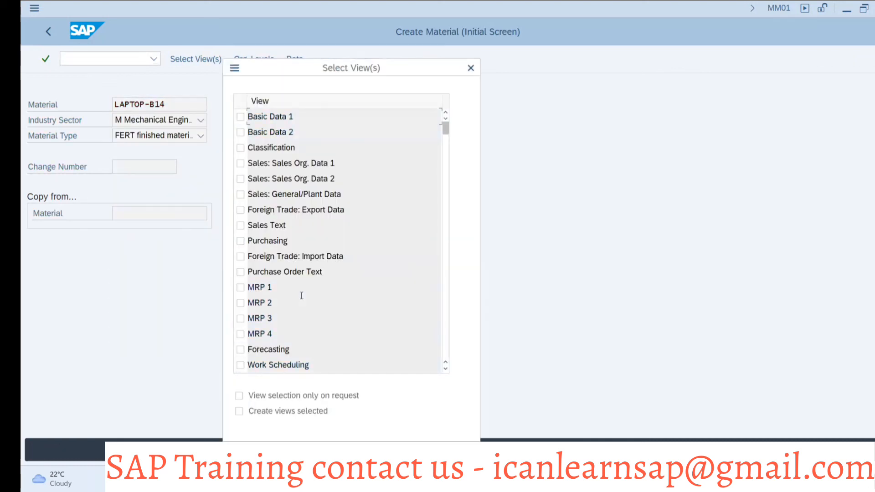
click(238, 186)
click(240, 179)
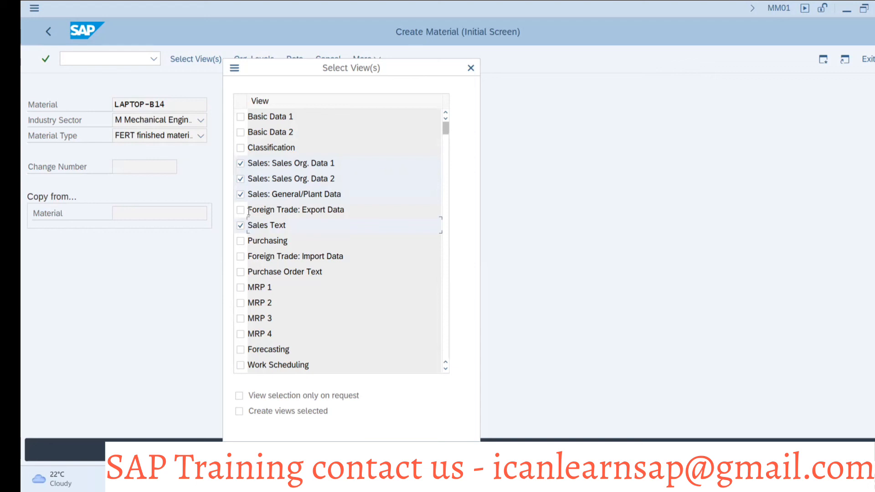
key(Return)
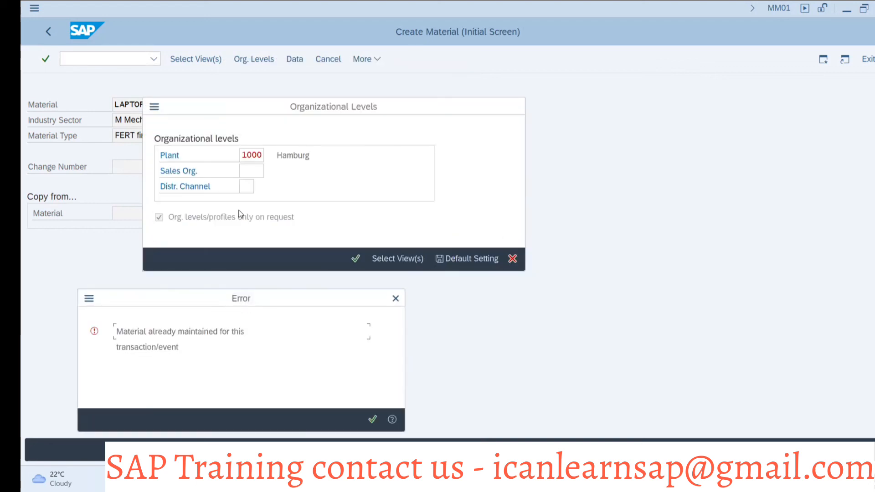
click(395, 298)
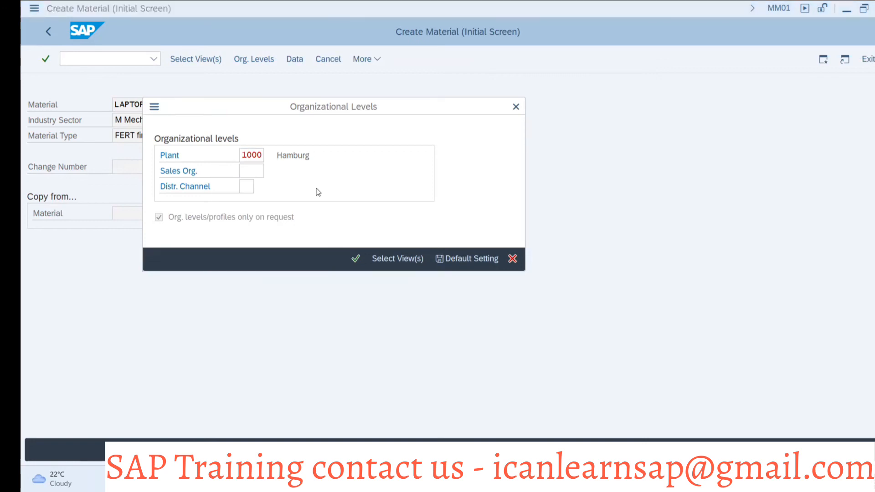
- Set the organizational levels to sales organization 3020 and distribution channel 30, after checking the standard order, and confirm them
key(alt+Tab)
key(Return)
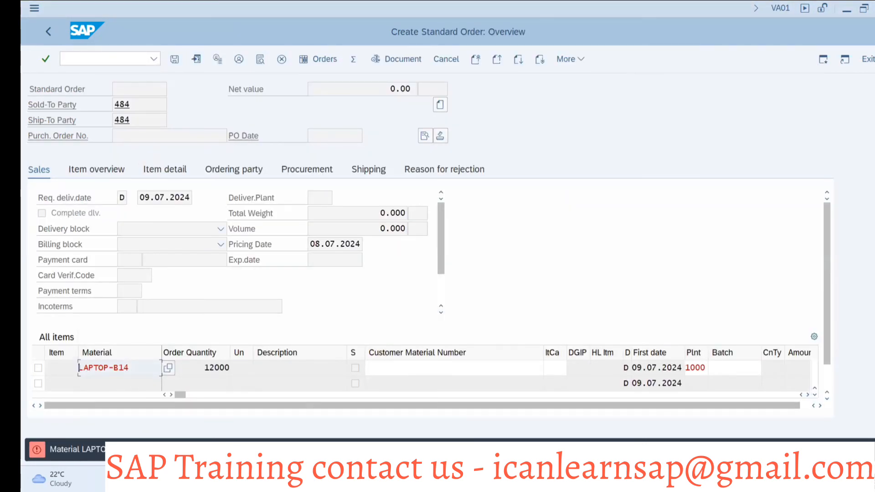
key(alt+Tab)
text(3020)
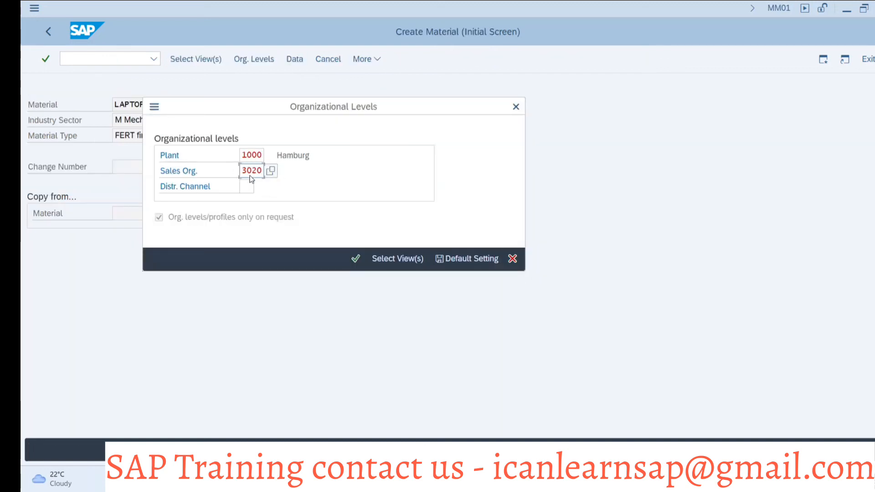
click(249, 187)
click(389, 436)
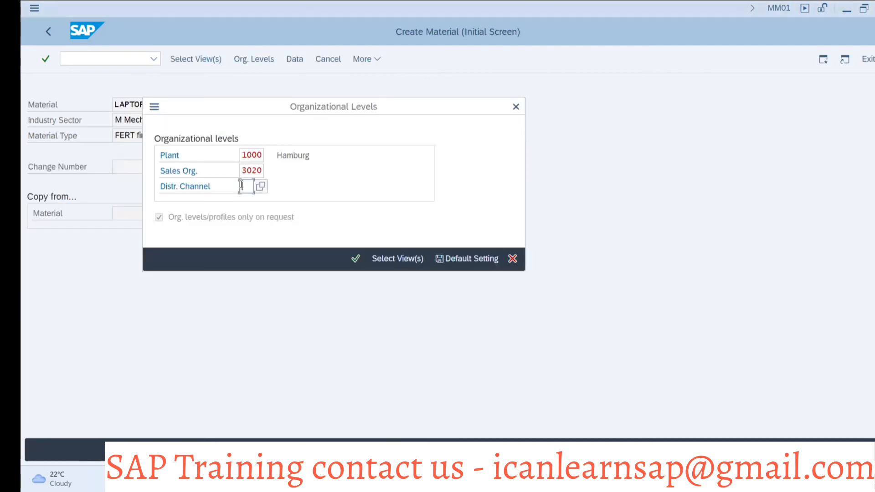
text(30)
key(Return)
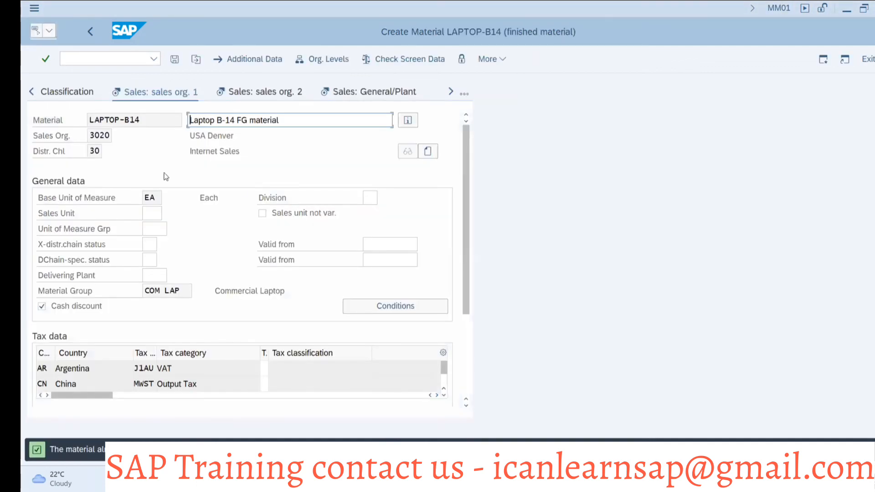
- Set the tax classification to 0 for the countries in the tax data of the first sales organization view
click(264, 368)
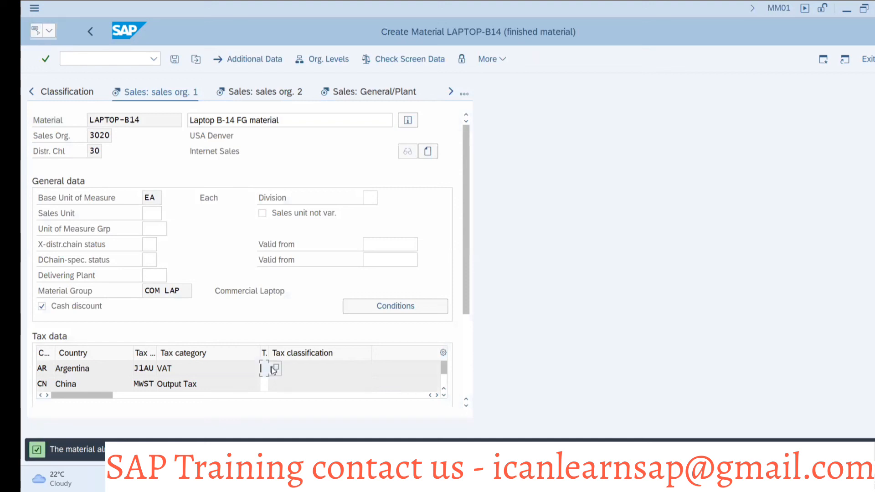
text(0)
key(Return)
text(0)
key(Return)
text(0)
key(Return)
text(0)
key(Return)
text(0)
key(Return)
text(0)
key(Return)
text(0)
key(Return)
text(0)
key(Return)
text(0)
key(Return)
text(0)
key(Return)
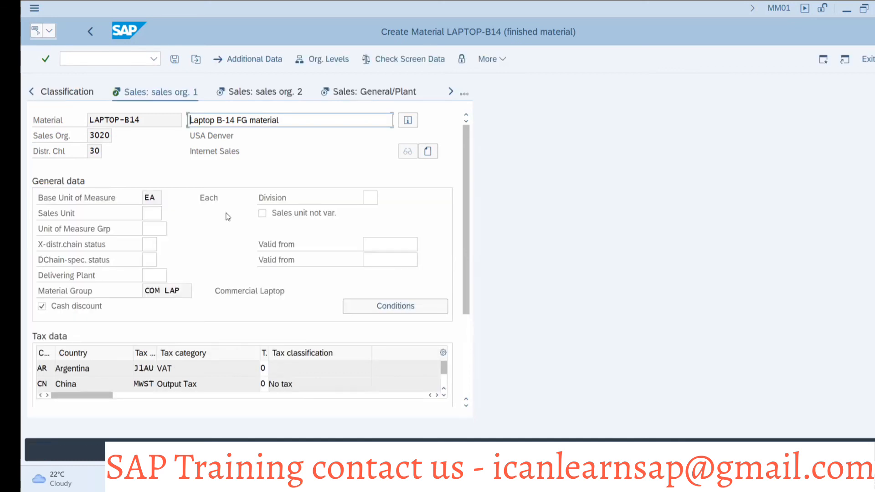
- Accept the second sales, general/plant and foreign trade export views, and enter LAPTOP-B14 as the English sales text
click(238, 93)
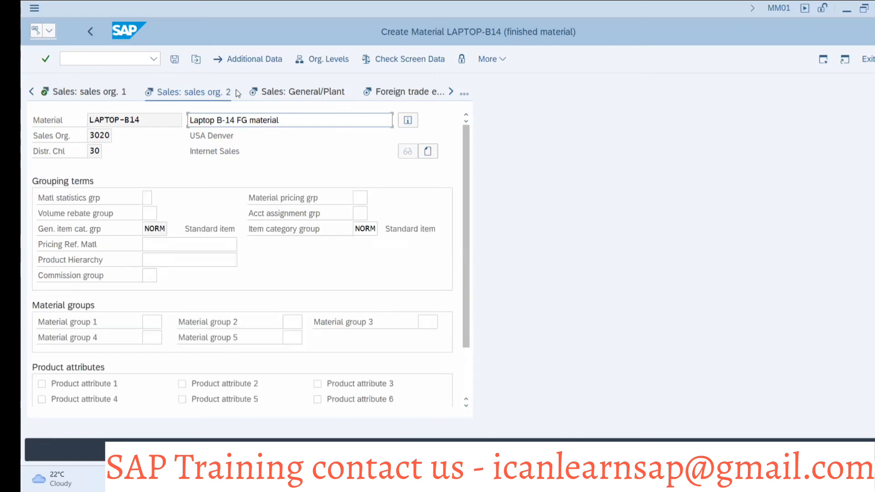
key(Return)
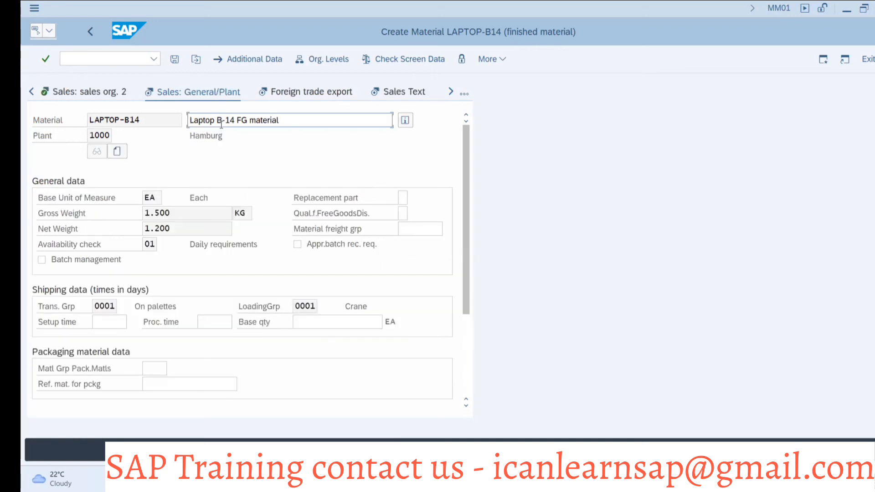
key(Return)
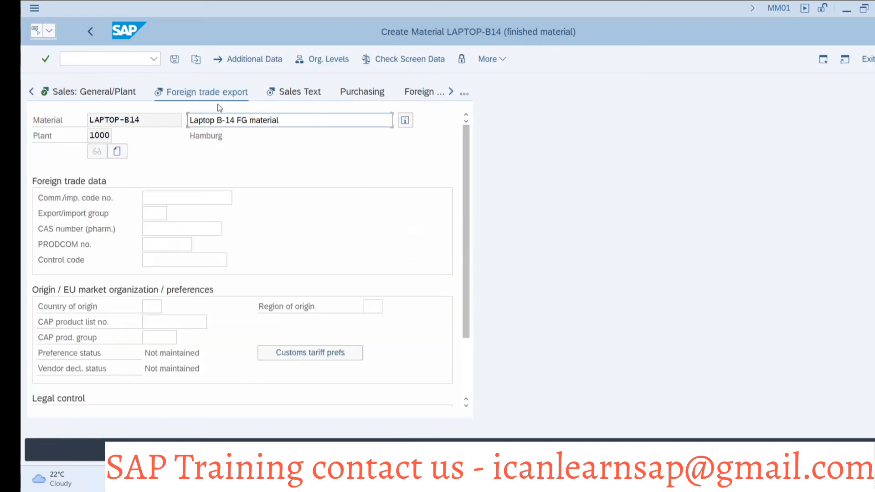
key(Return)
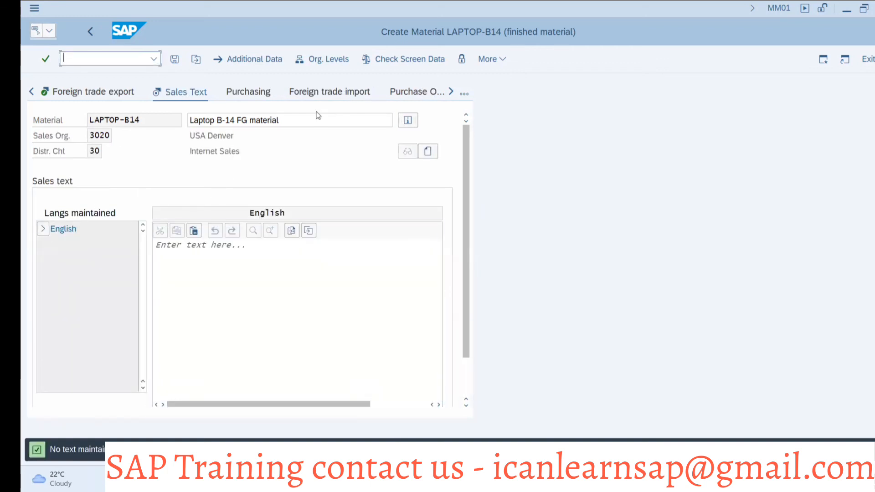
drag(179, 117, 91, 118)
key(ctrl+c)
click(194, 250)
key(ctrl+v)
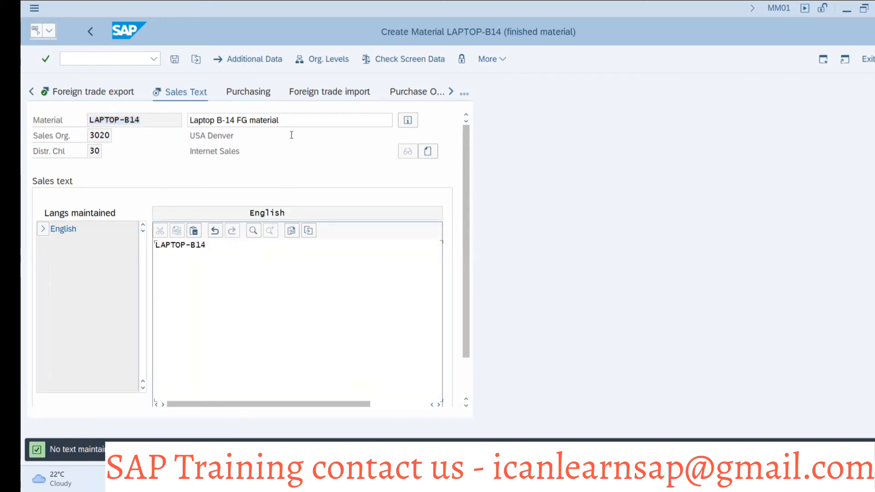
- Accept the foreign trade import view as is and cancel leaving the LAPTOP-B14 material record
click(312, 93)
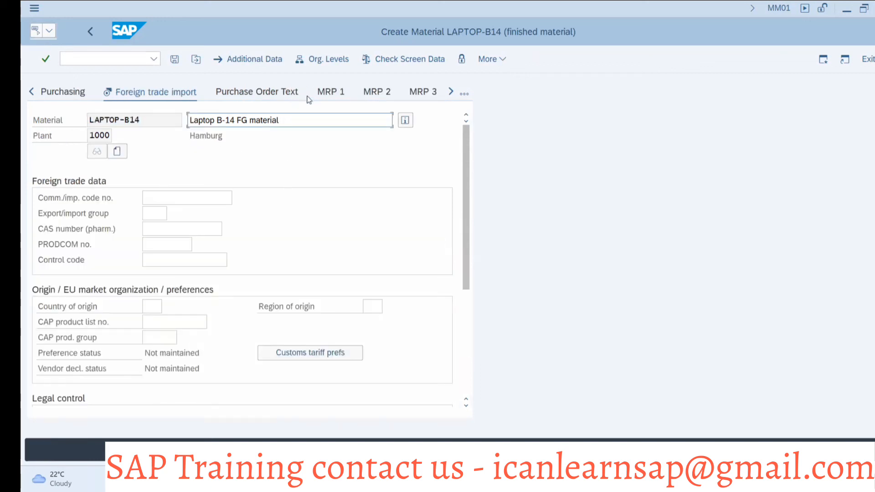
key(Return)
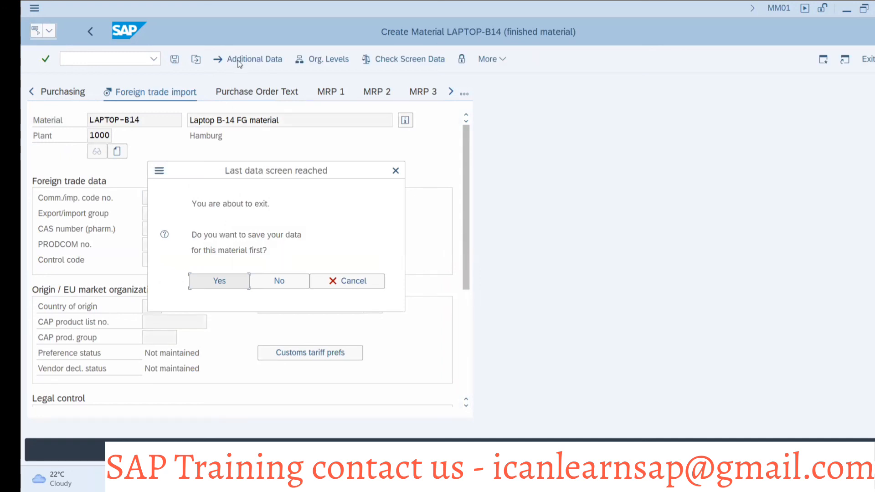
click(340, 283)
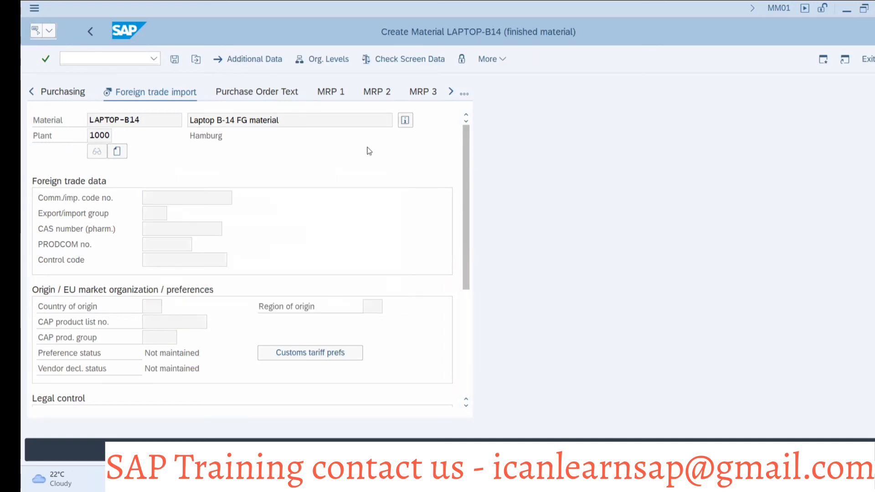
- Add the DE description "Laptop B-14 FG material" in the material's additional data and save the material
click(262, 65)
click(49, 186)
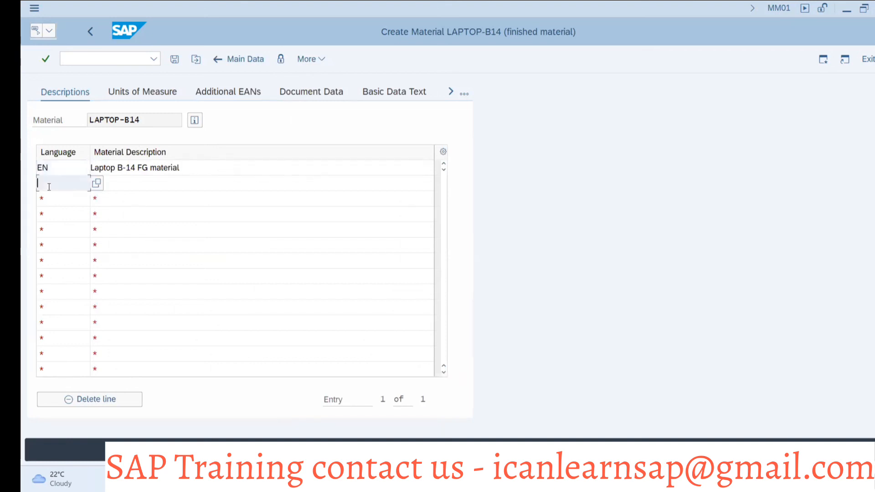
text(GE)
key(Tab)
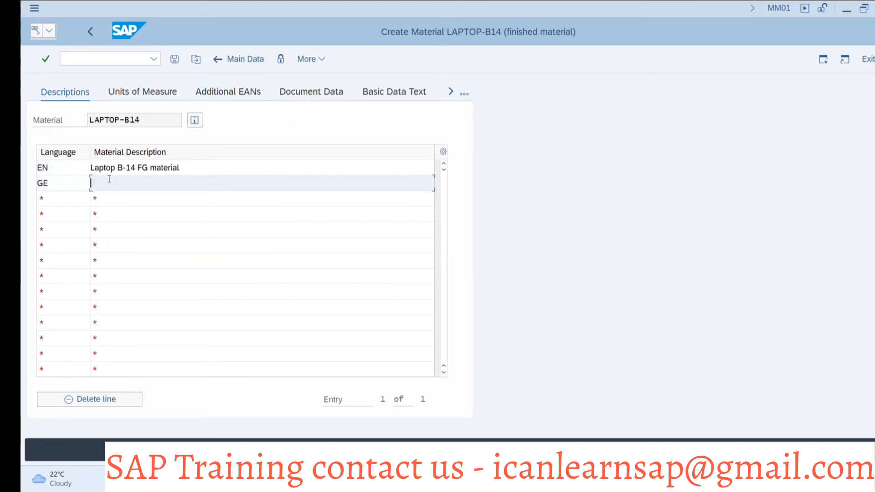
click(45, 182)
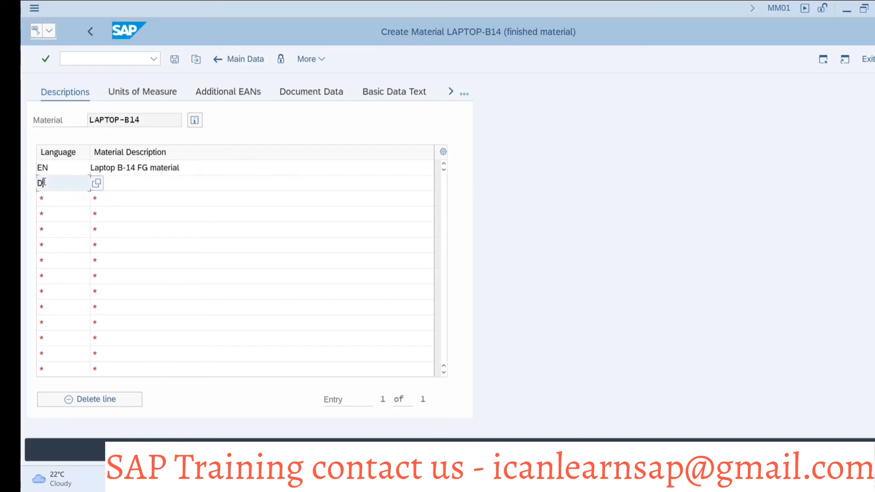
key(Tab)
drag(195, 168, 85, 171)
key(ctrl+c)
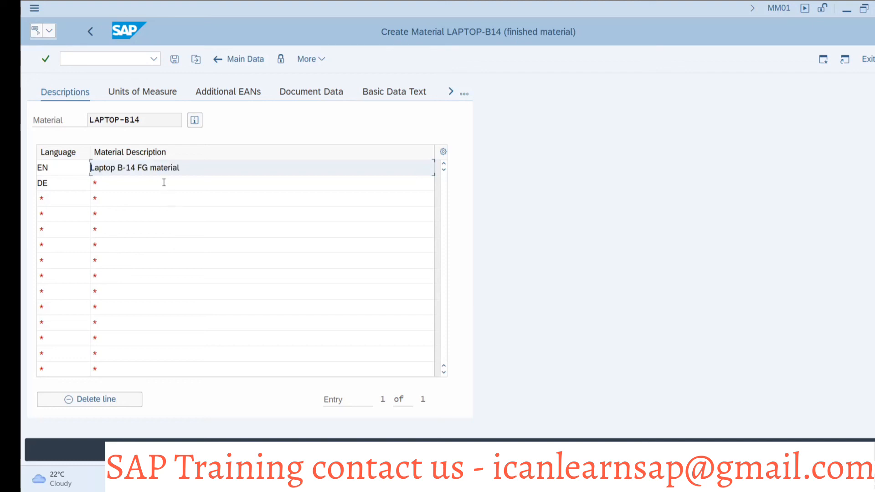
click(163, 182)
key(ctrl+v)
click(175, 59)
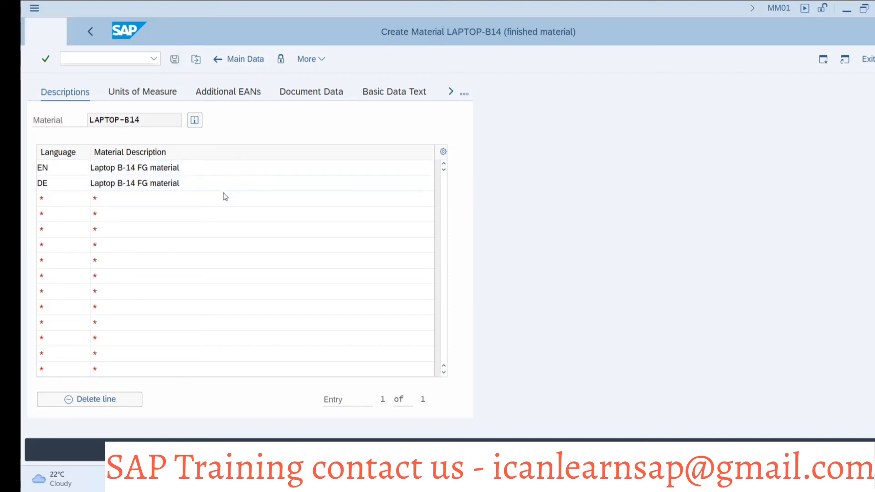
- Switch to the sales order session and restart transaction VA01 with order type OR
key(alt+Tab)
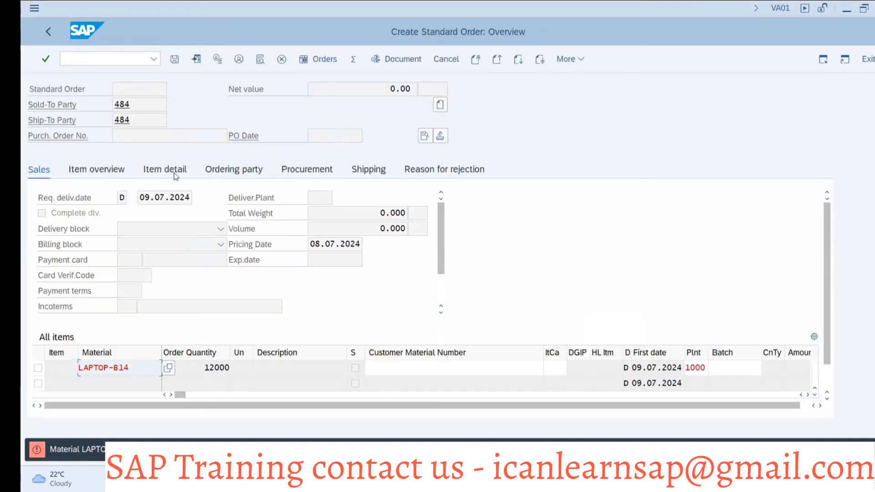
click(93, 60)
text(/nva01)
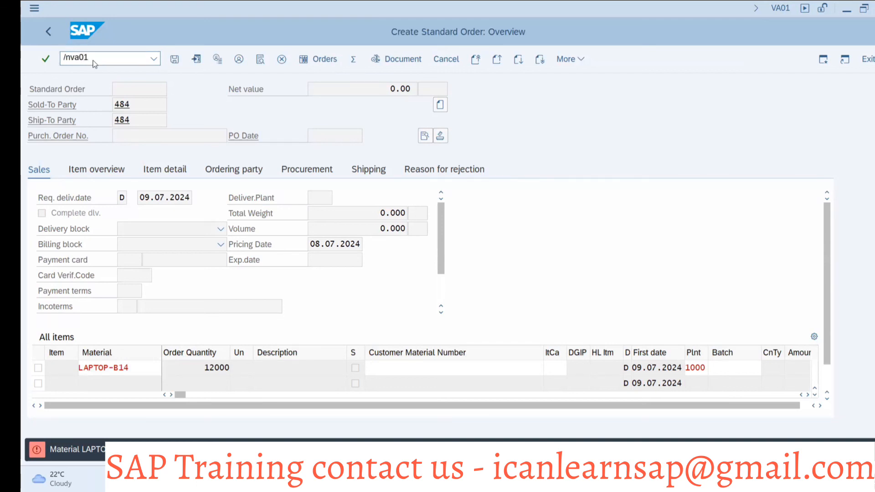
key(Return)
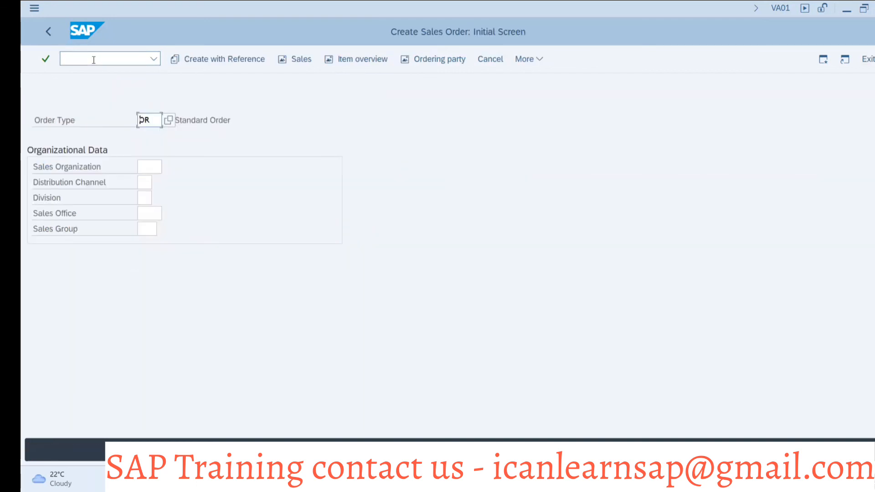
key(Return)
- Enter the customer number as both sold-to and ship-to party and choose the customer's sales area
text(4)
click(124, 120)
text(4)
click(126, 133)
key(Return)
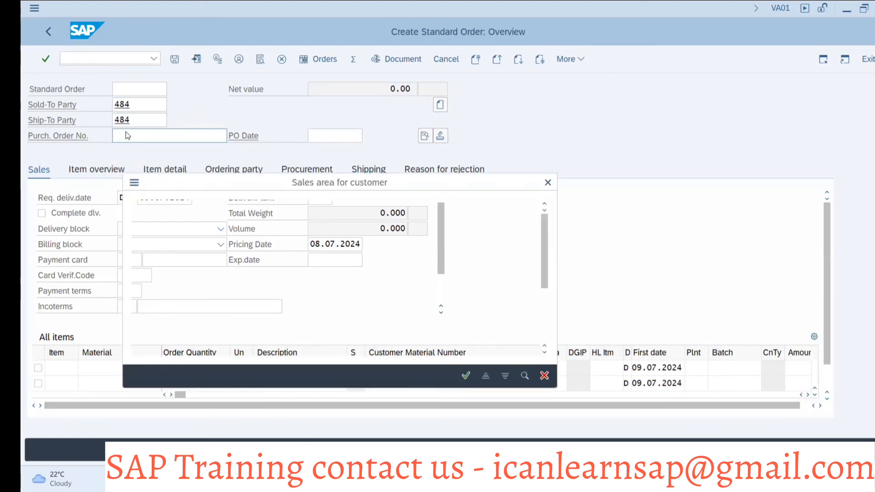
double_click(155, 245)
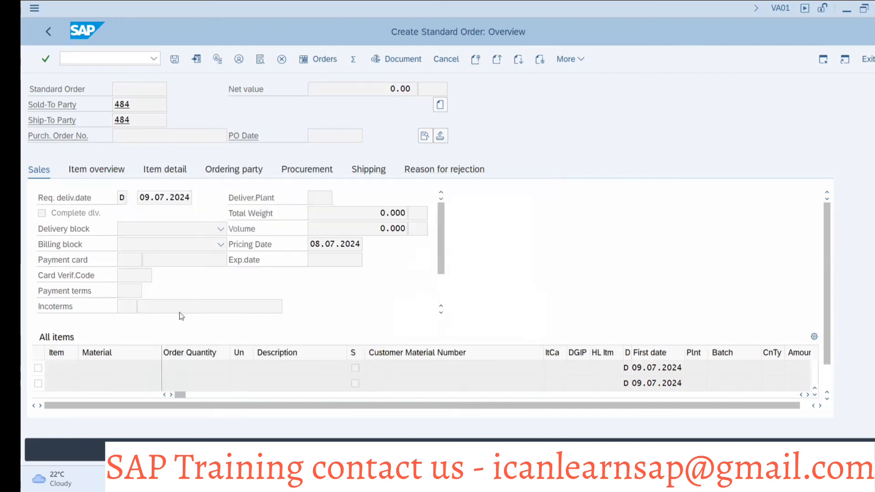
- Enter an order item for material LAPTOP-B14 with quantity 12000 and plant 1000
click(119, 368)
click(110, 389)
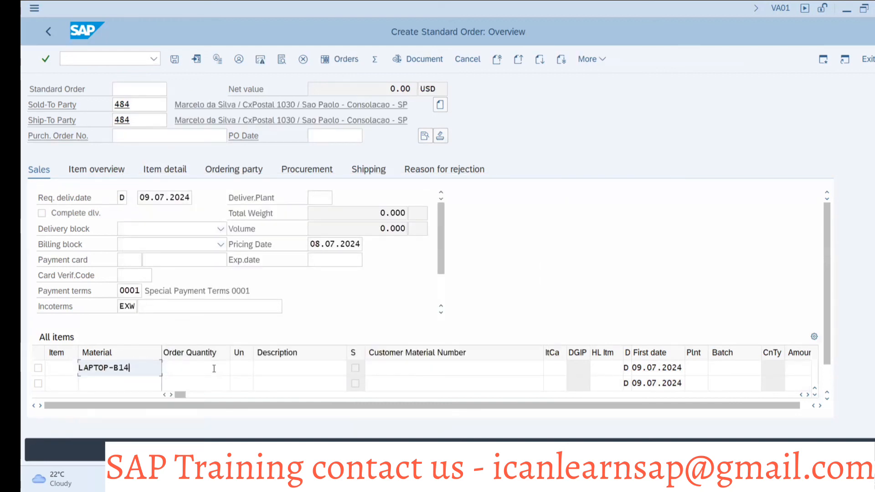
click(214, 368)
click(201, 245)
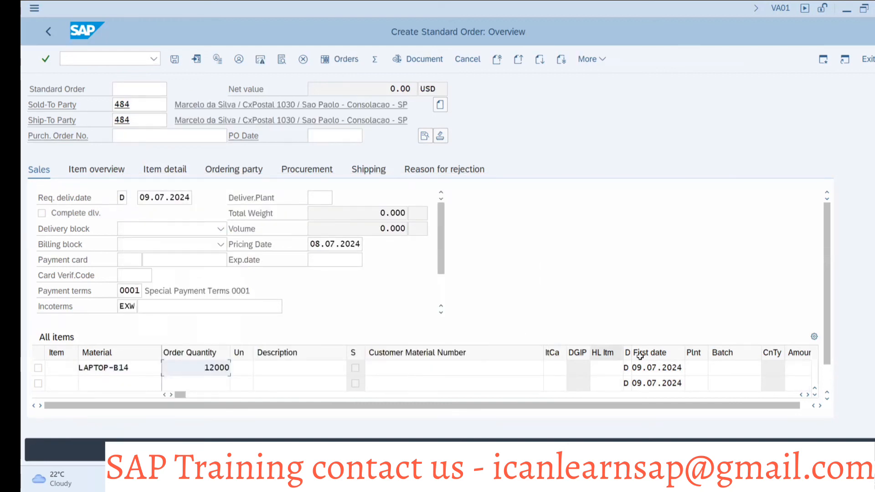
click(695, 367)
click(698, 384)
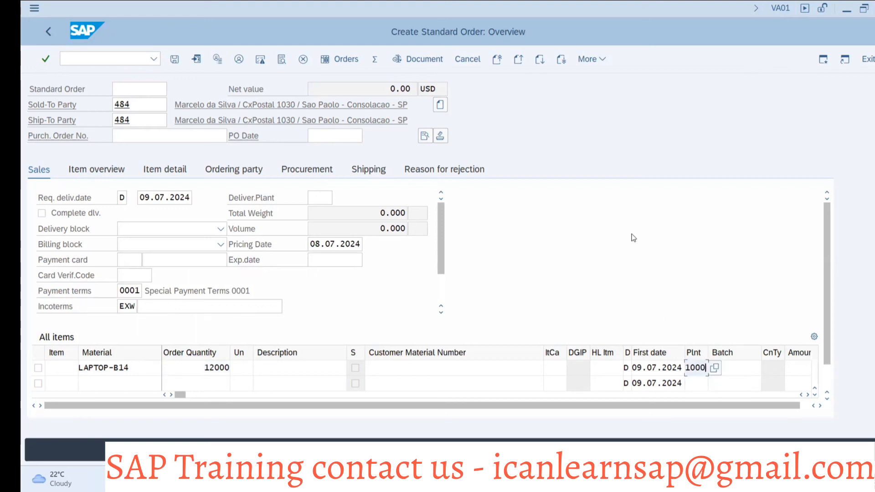
key(Return)
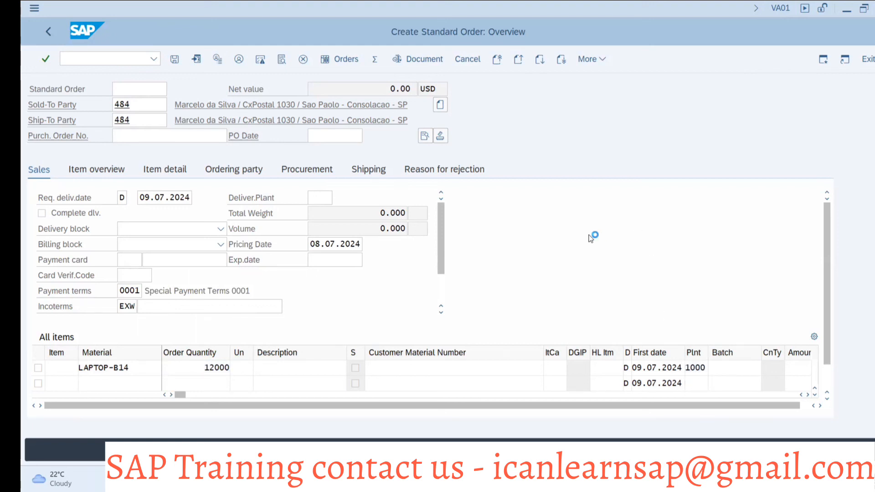
- Save the standard order, checking its incompletion log through the edit option of the incomplete document prompt
click(175, 59)
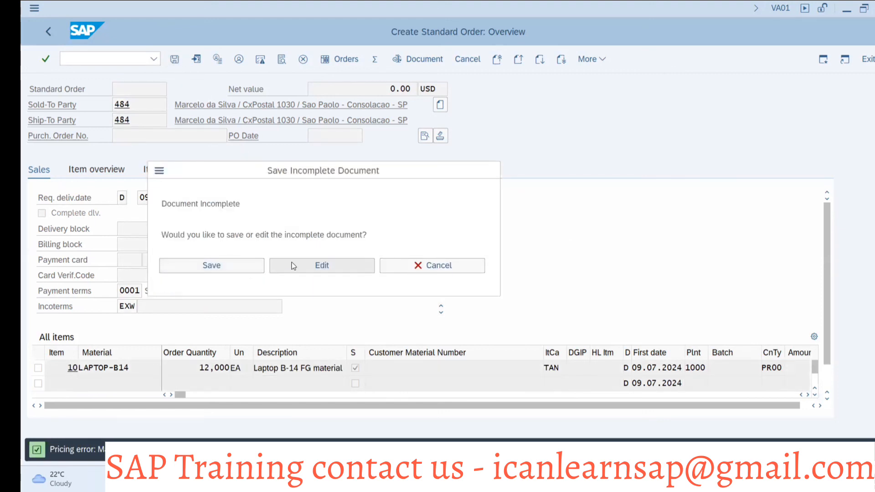
click(291, 266)
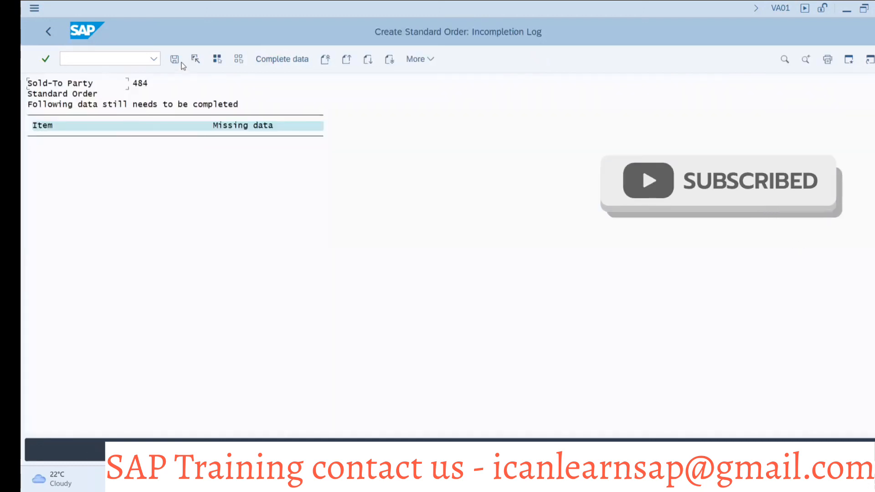
click(280, 61)
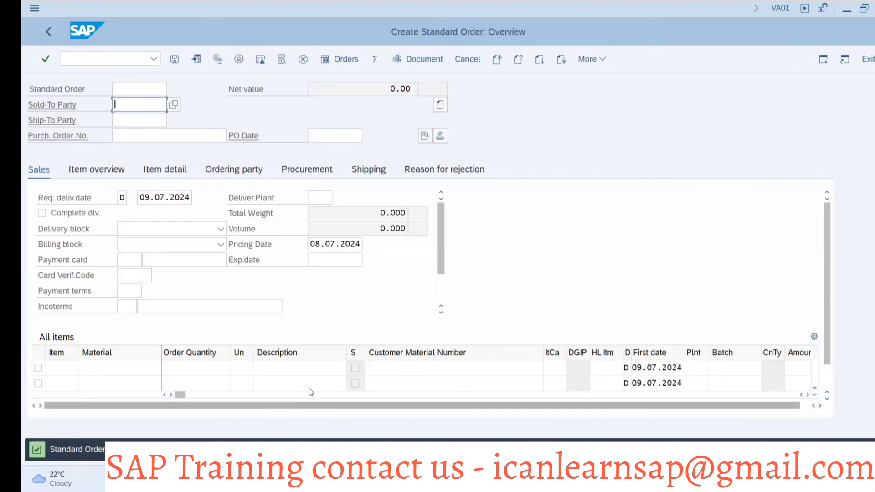
- Switch to the MD04 stock/requirements list of LAPTOP-B14 and refresh it to check the sales order's effect
key(alt+Tab)
key(alt+Tab)
key(alt+Tab)
click(284, 61)
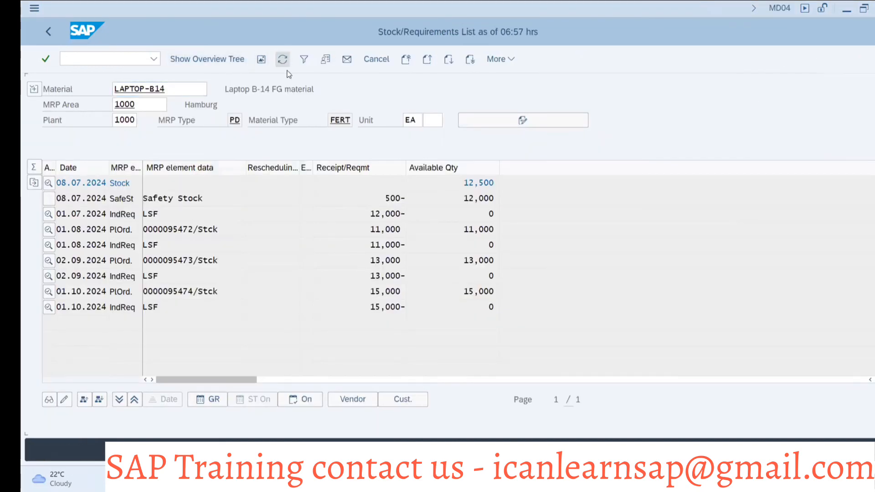